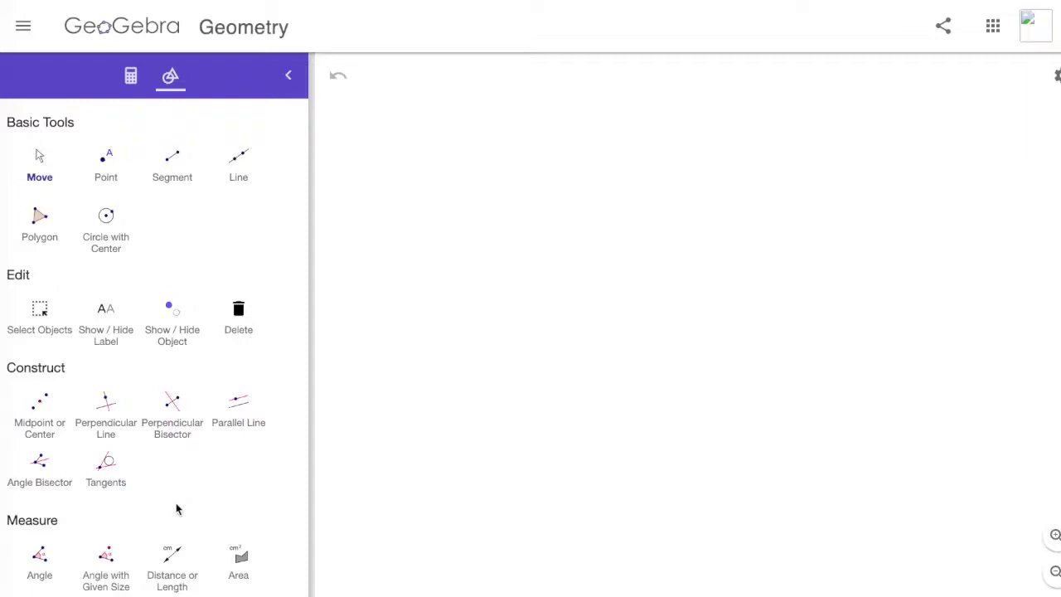
Start a regular polygon from new points A and B, then cancel the Vertices prompt
scroll(176, 509, down, 8)
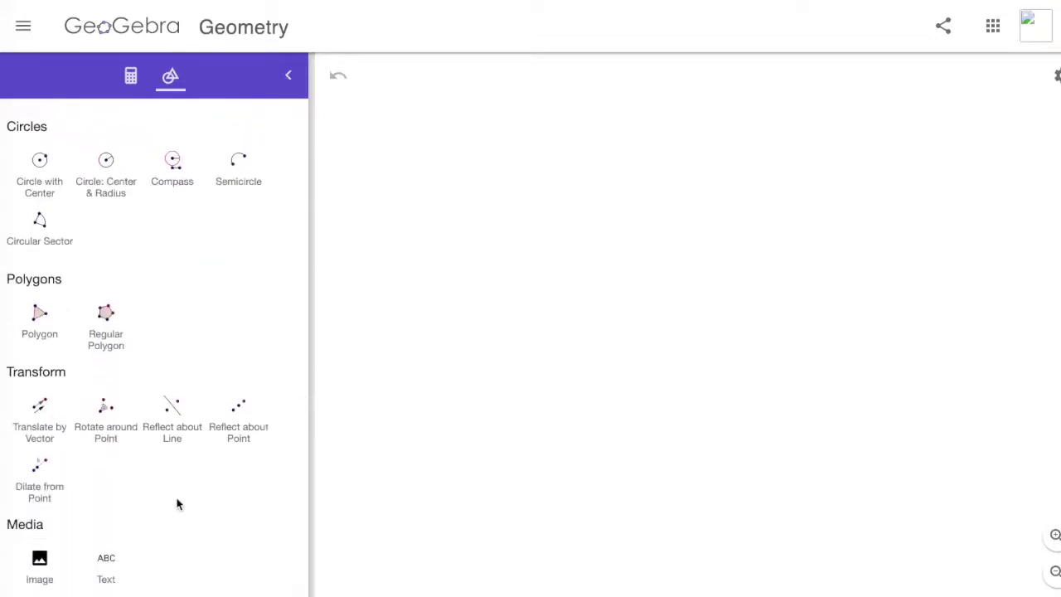
scroll(177, 504, up, 1)
scroll(177, 505, down, 1)
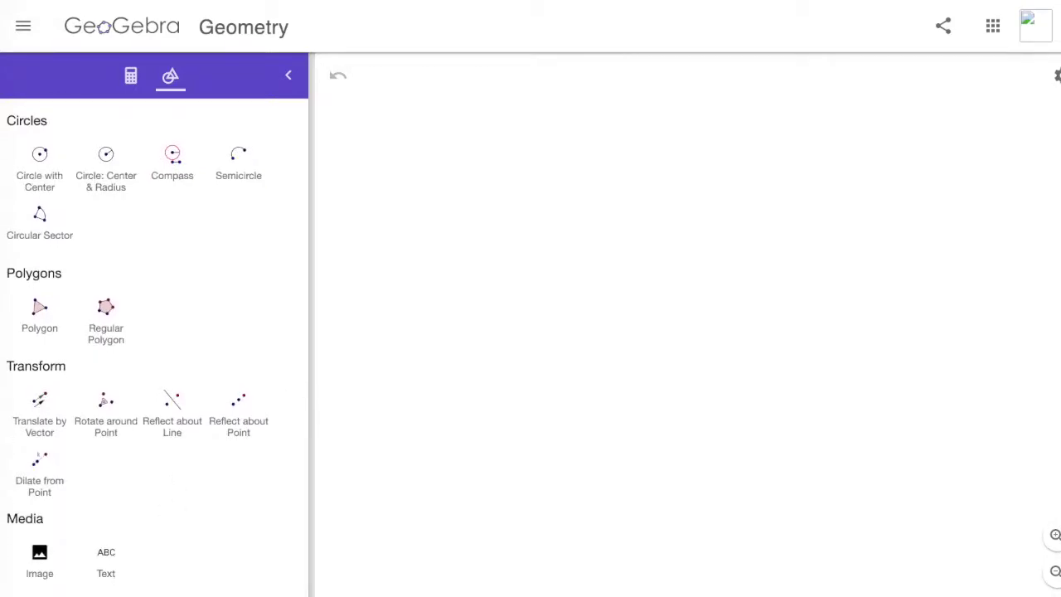
scroll(136, 458, down, 5)
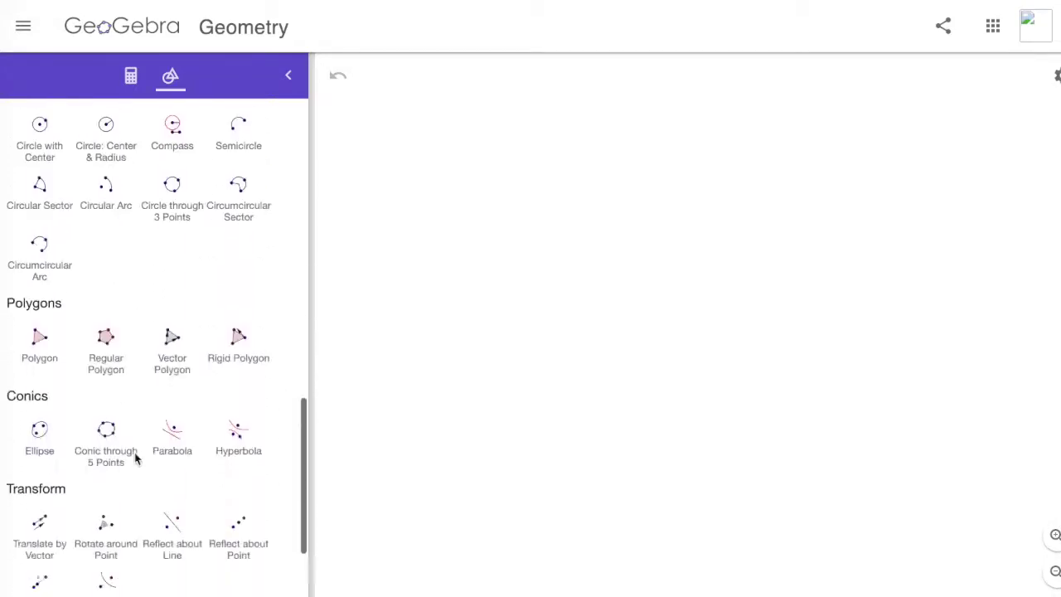
scroll(135, 459, down, 3)
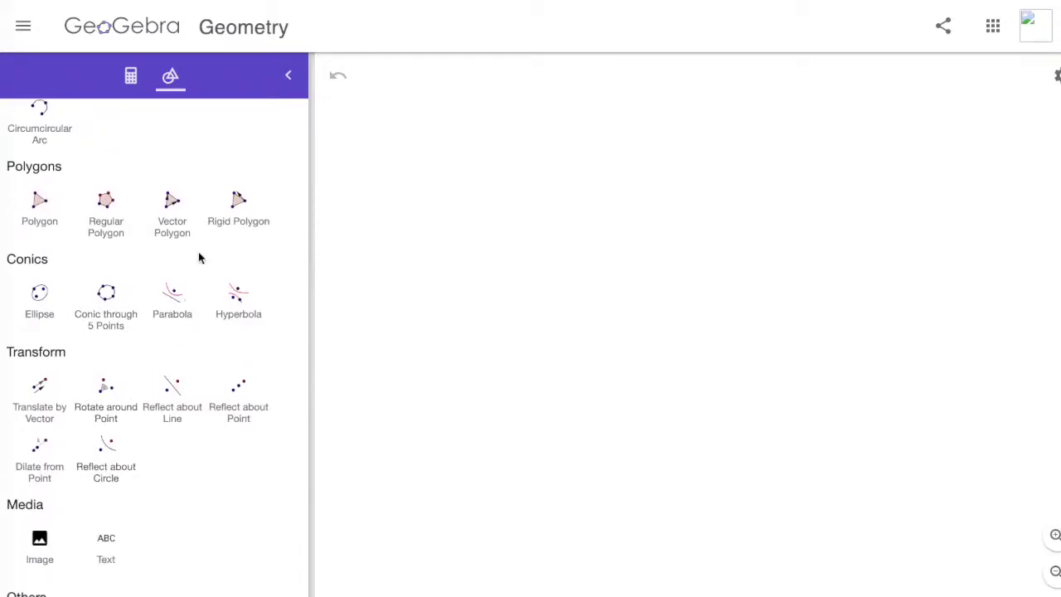
click(106, 217)
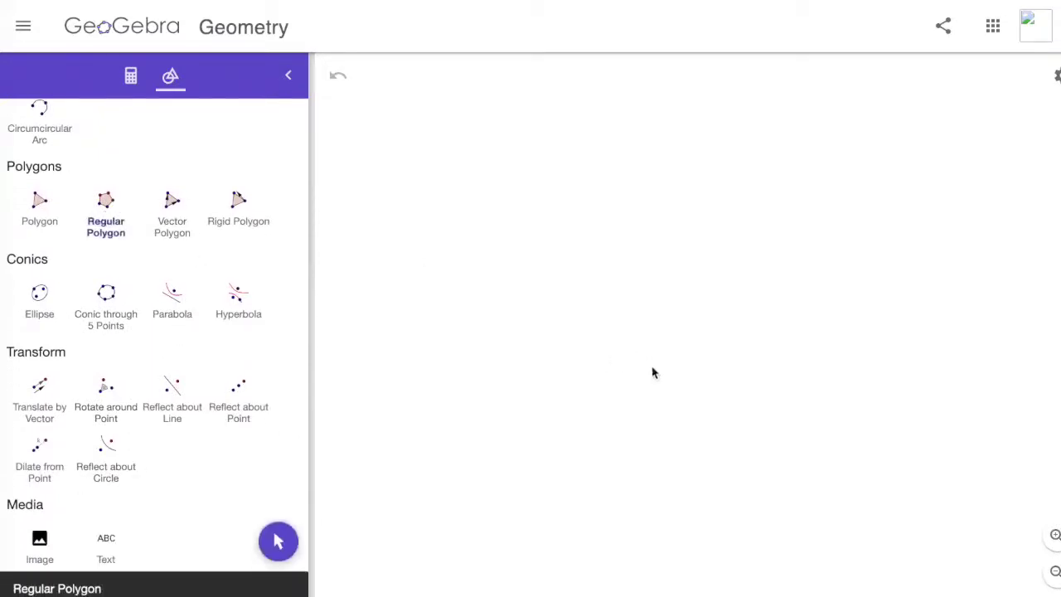
click(625, 404)
click(635, 299)
click(620, 310)
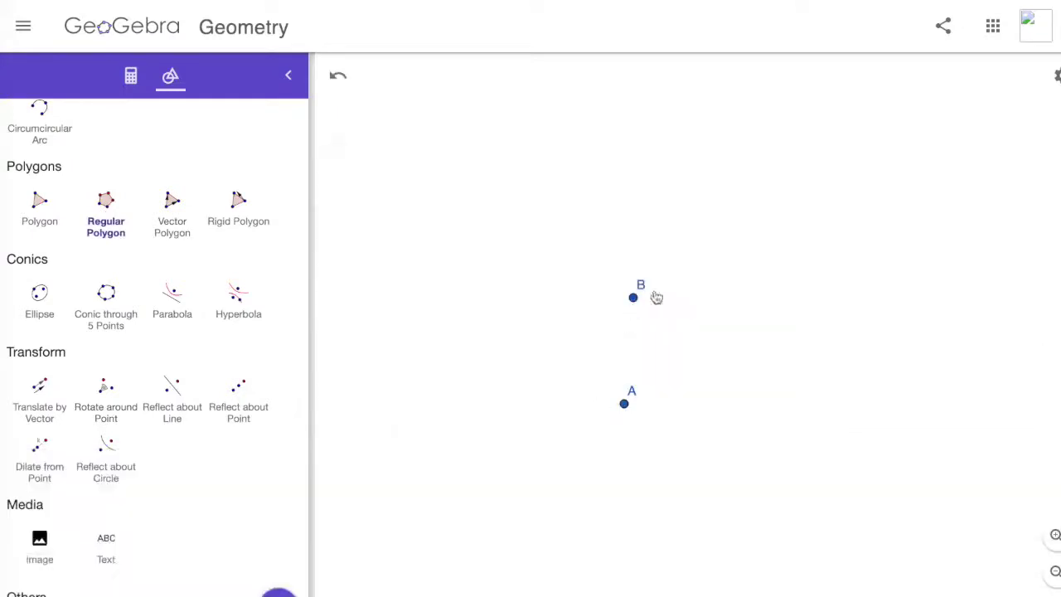
Undo those points, place fresh points A and B, and cancel the polygon again
click(338, 75)
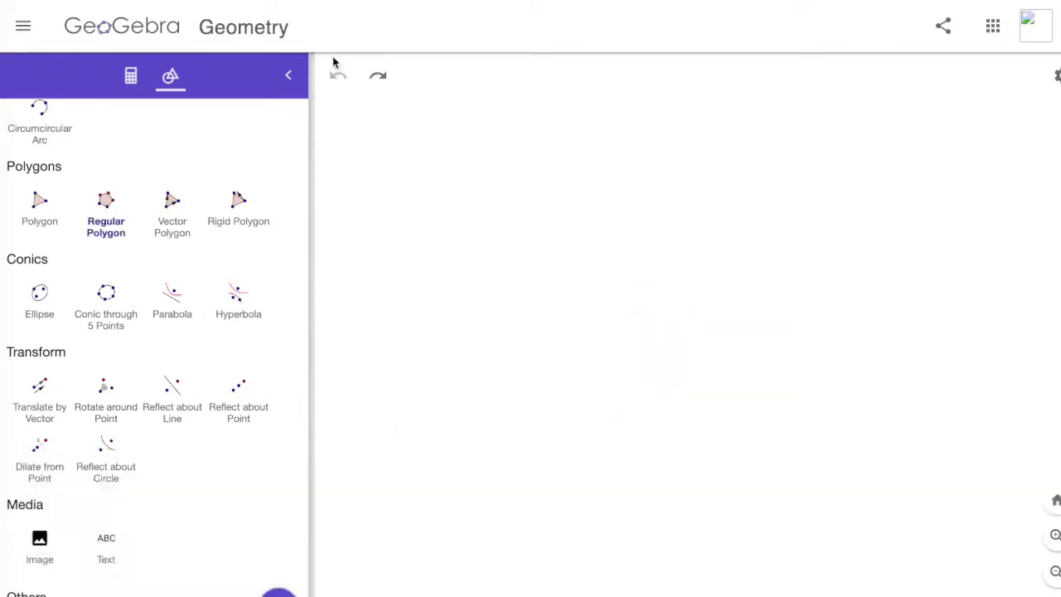
click(649, 383)
click(710, 159)
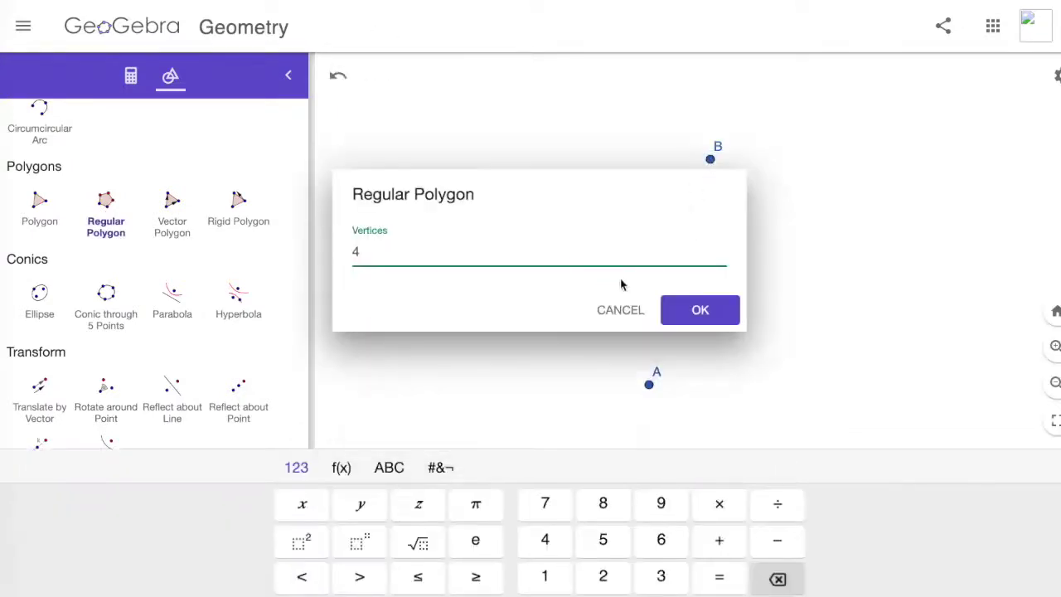
click(620, 308)
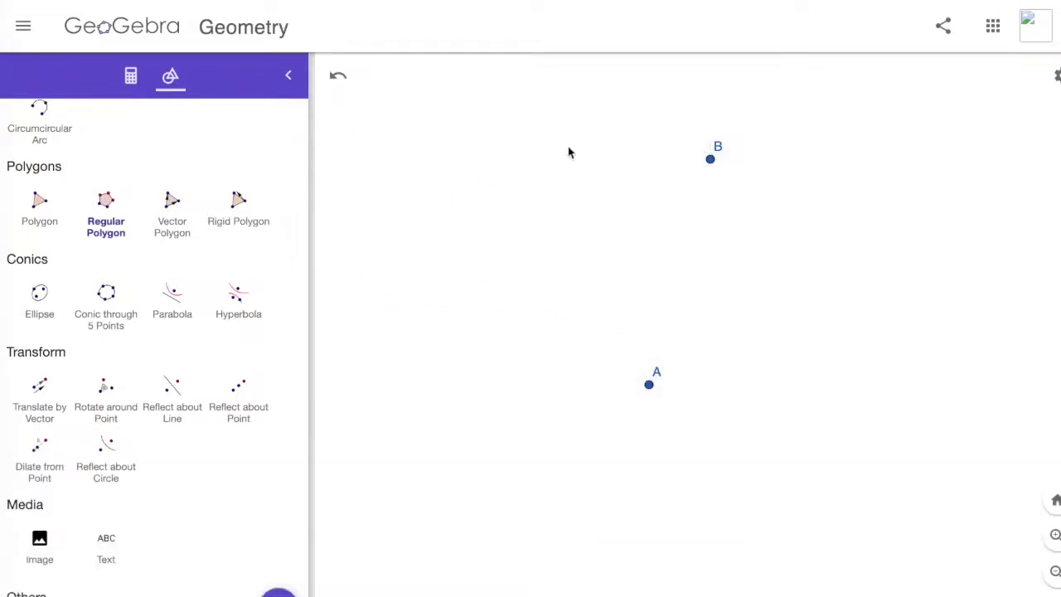
Choose the Polygon tool and undo the stray points C, B and A
click(39, 199)
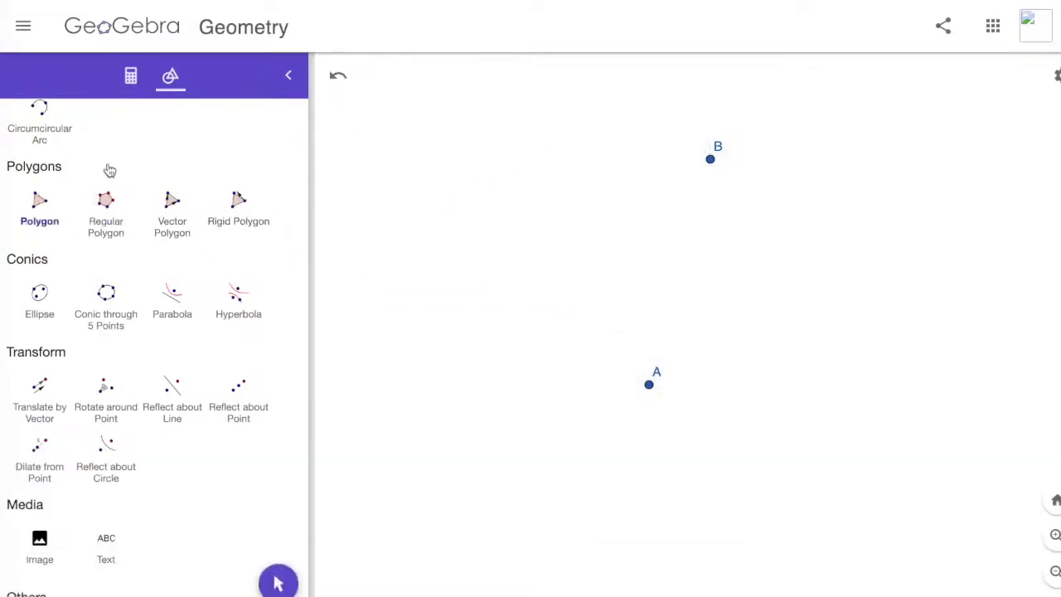
click(366, 61)
click(339, 75)
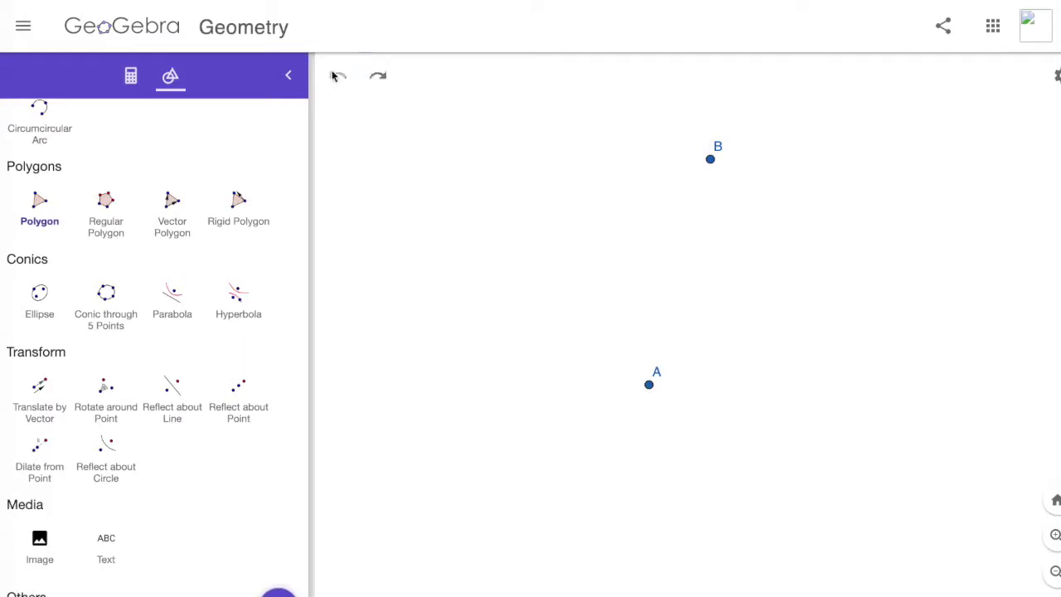
click(339, 75)
click(338, 75)
Draw a narrow downward-pointing triangle ABC, closing it back at bottom vertex A
click(688, 369)
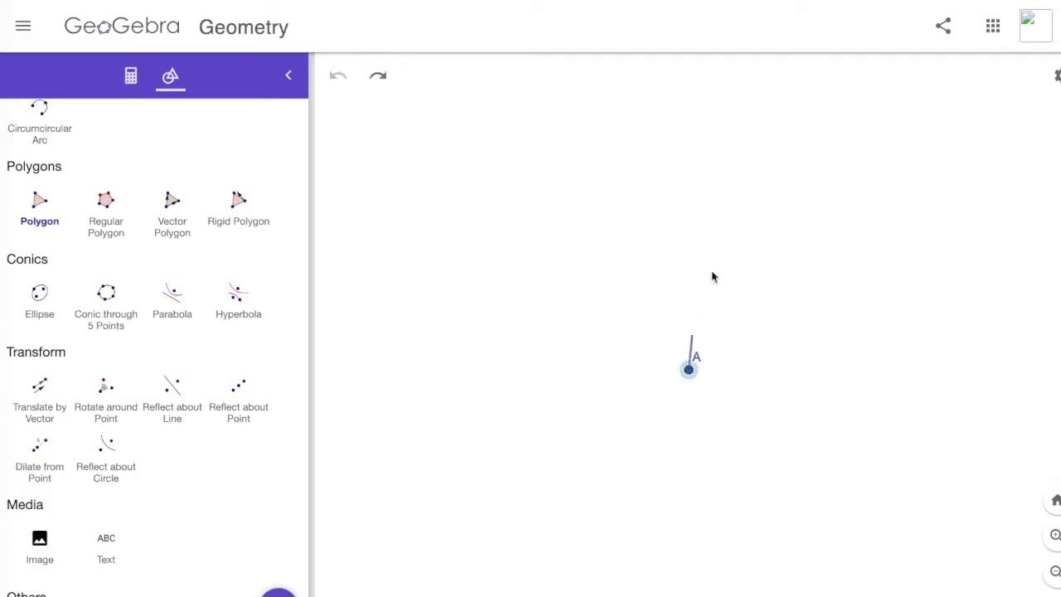
click(762, 130)
click(632, 130)
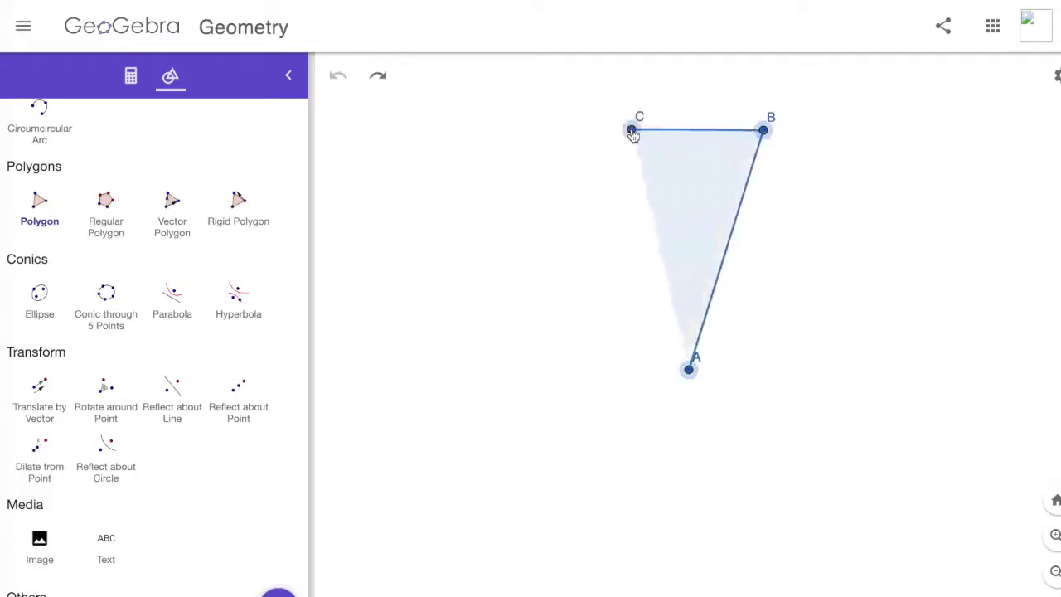
click(688, 368)
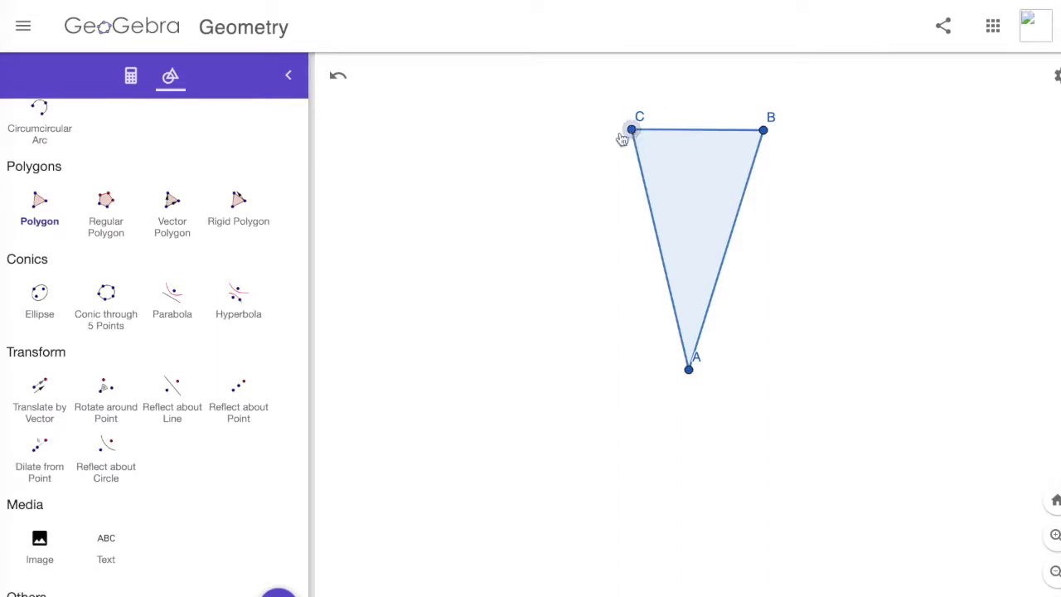
click(631, 130)
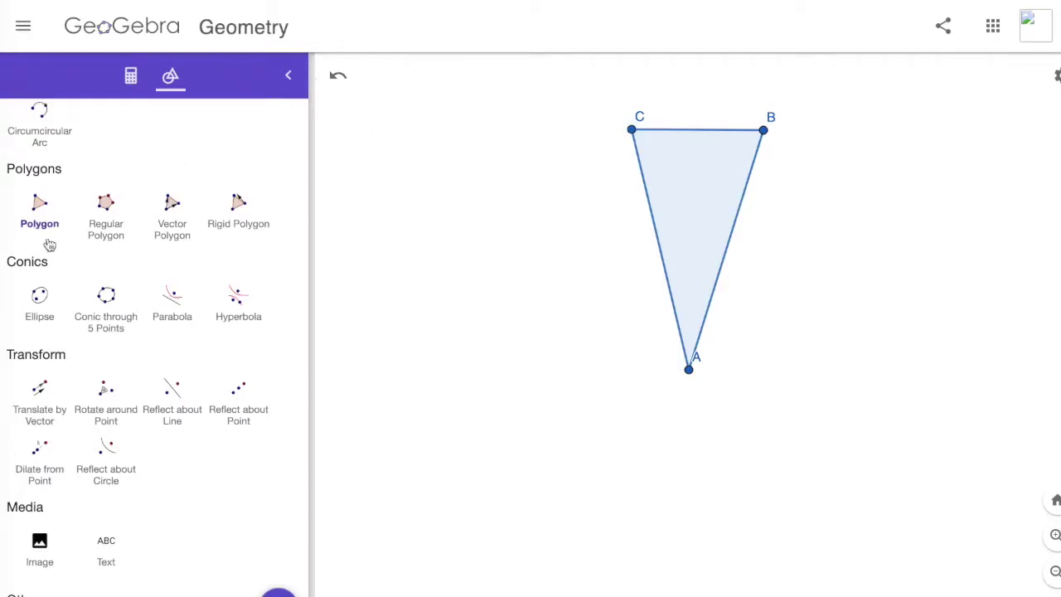
scroll(48, 242, up, 10)
Hide vertex C and its label through its Settings
click(35, 170)
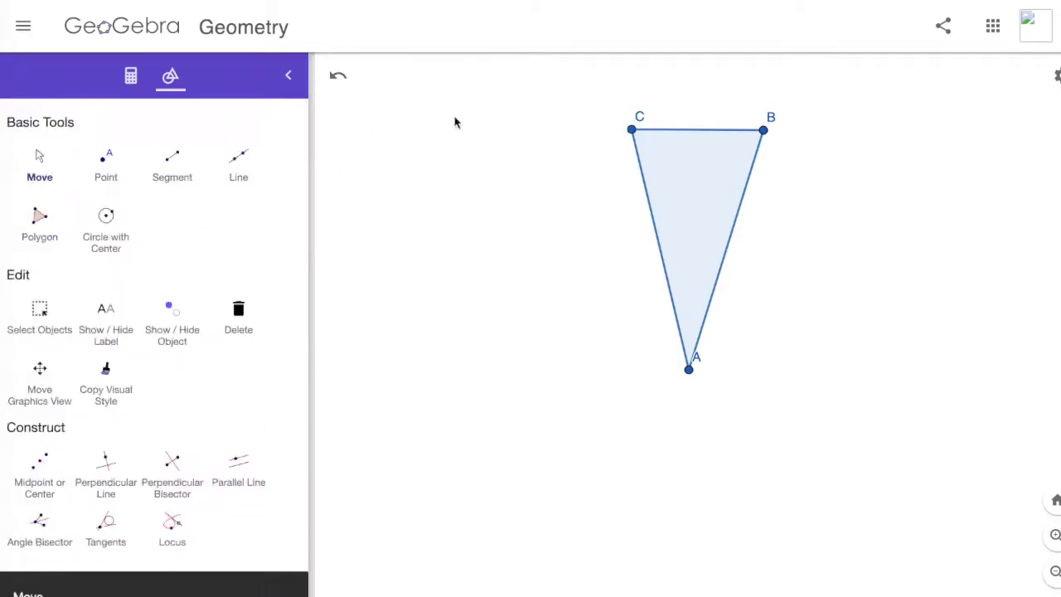
click(632, 130)
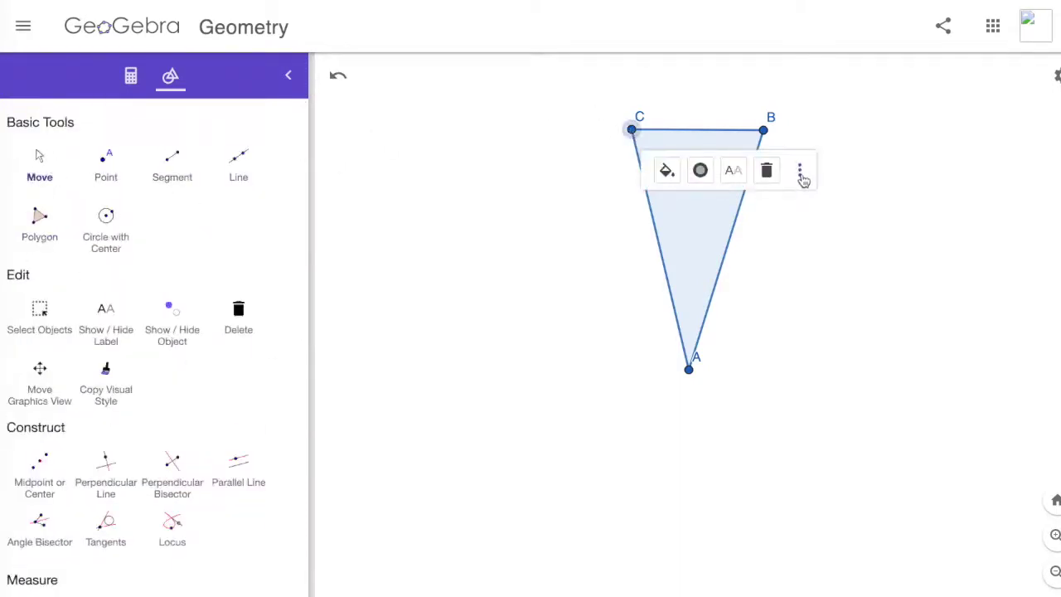
click(801, 172)
click(859, 295)
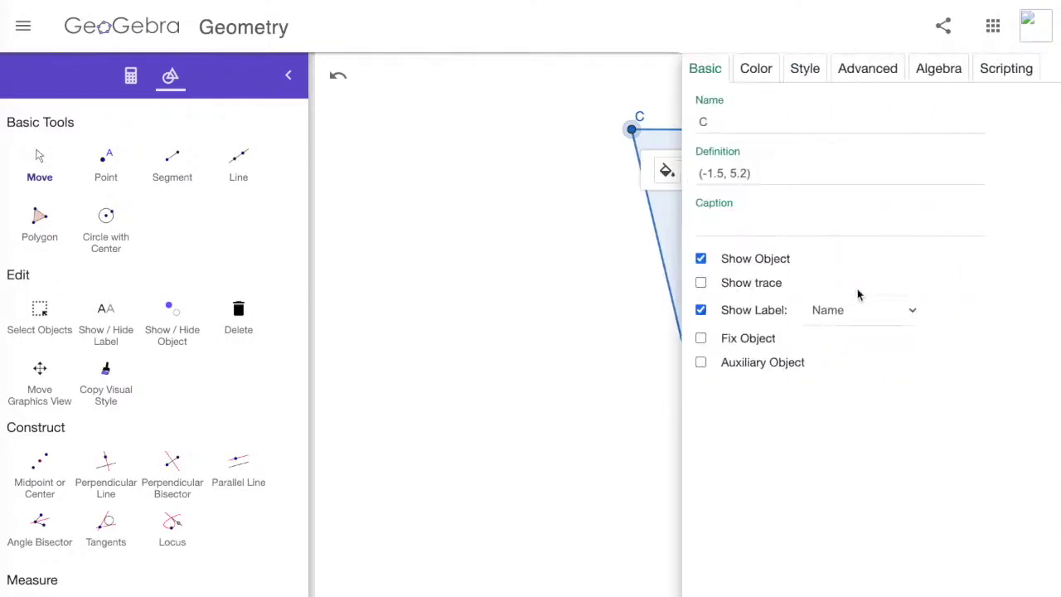
click(691, 259)
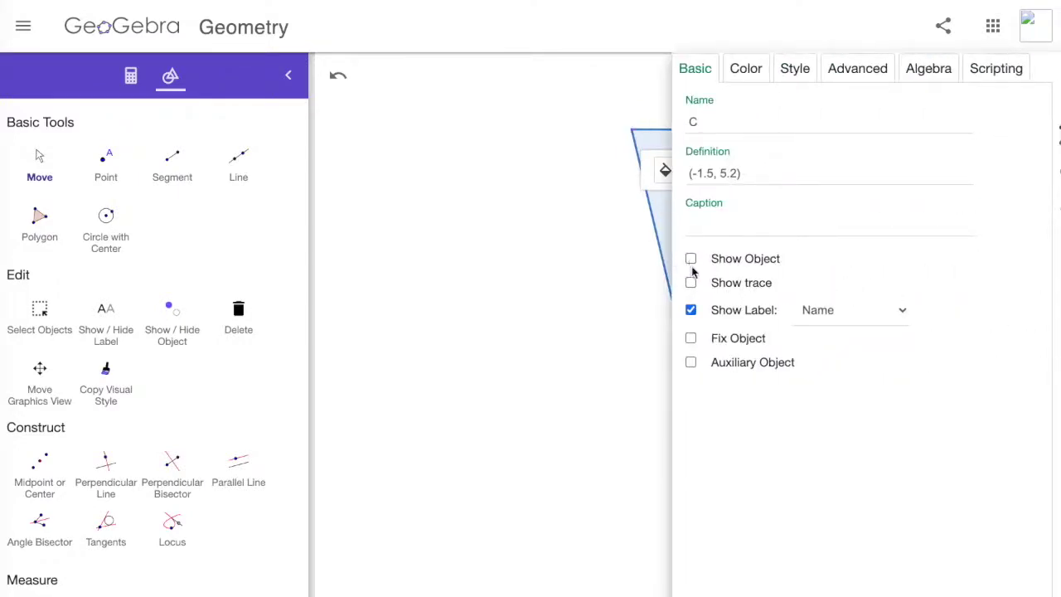
click(692, 311)
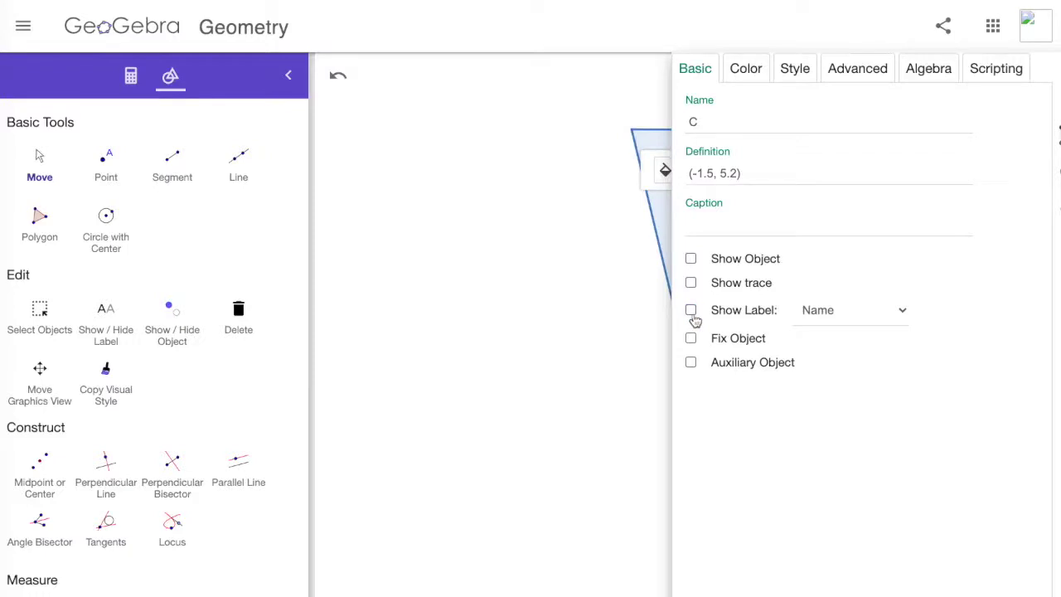
click(498, 279)
key(Escape)
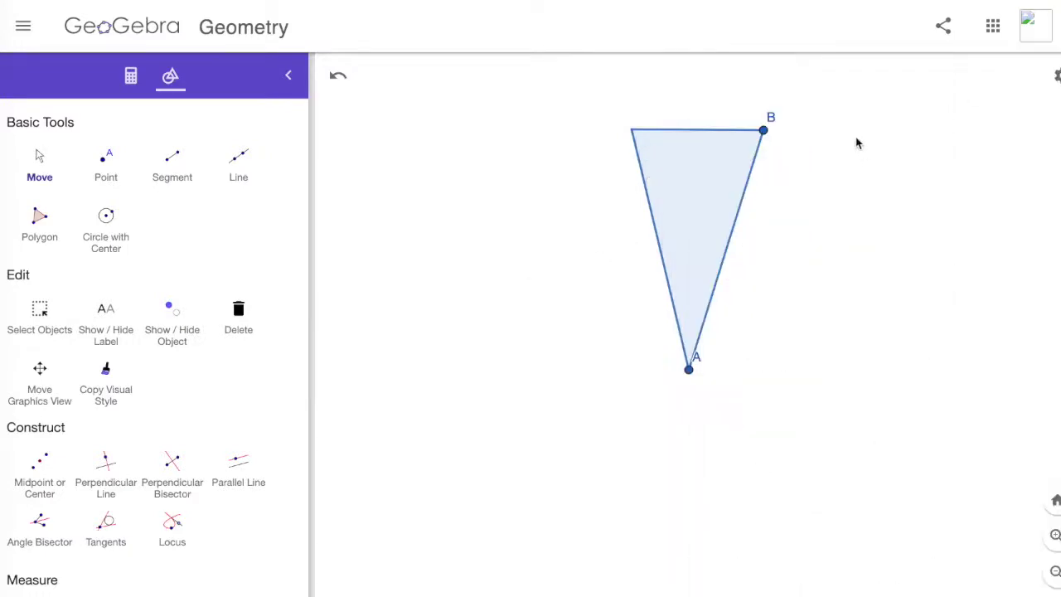
Hide vertex B and its label through its Settings
click(763, 130)
click(930, 171)
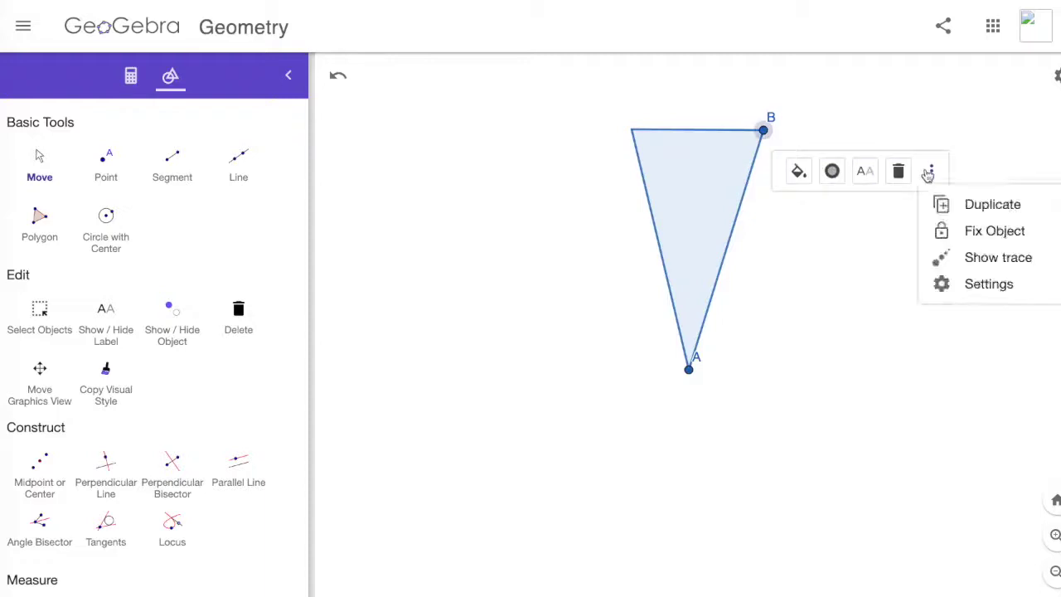
click(971, 282)
click(730, 261)
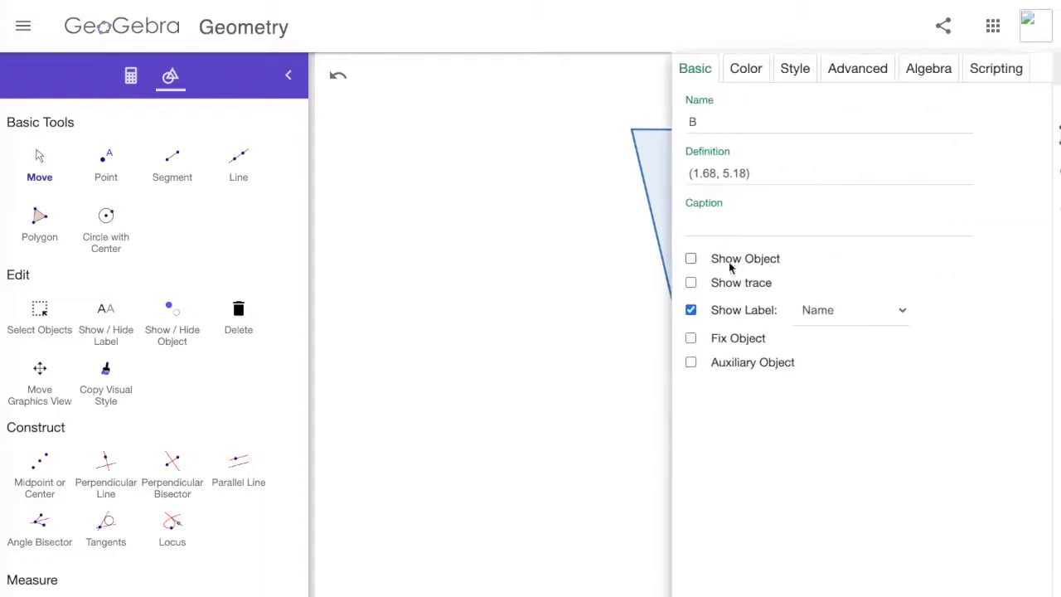
click(693, 312)
key(Escape)
Hide vertex A and its label, leaving tracing off
click(691, 370)
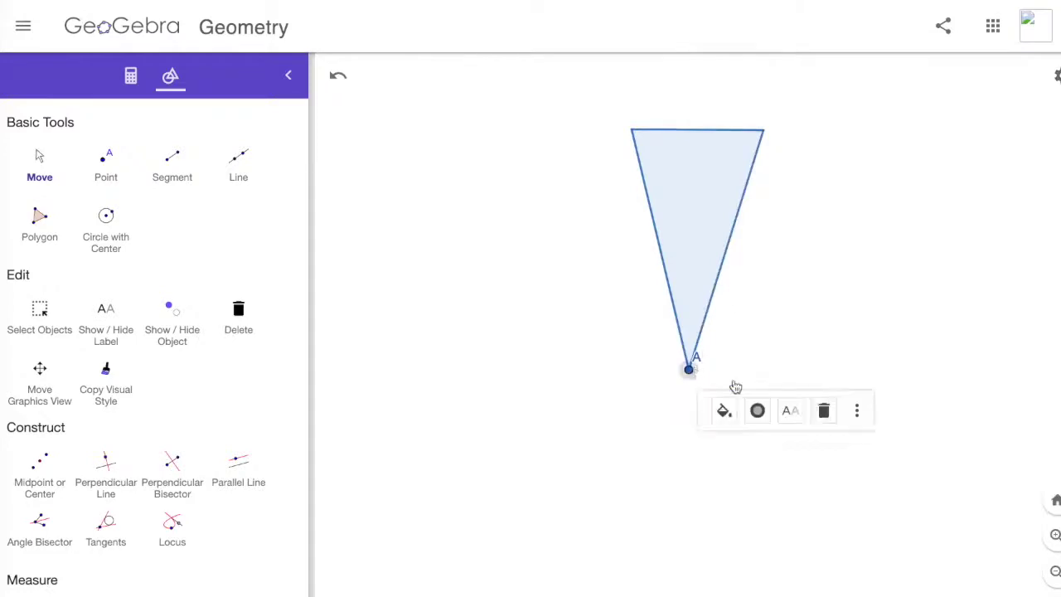
click(856, 410)
click(867, 531)
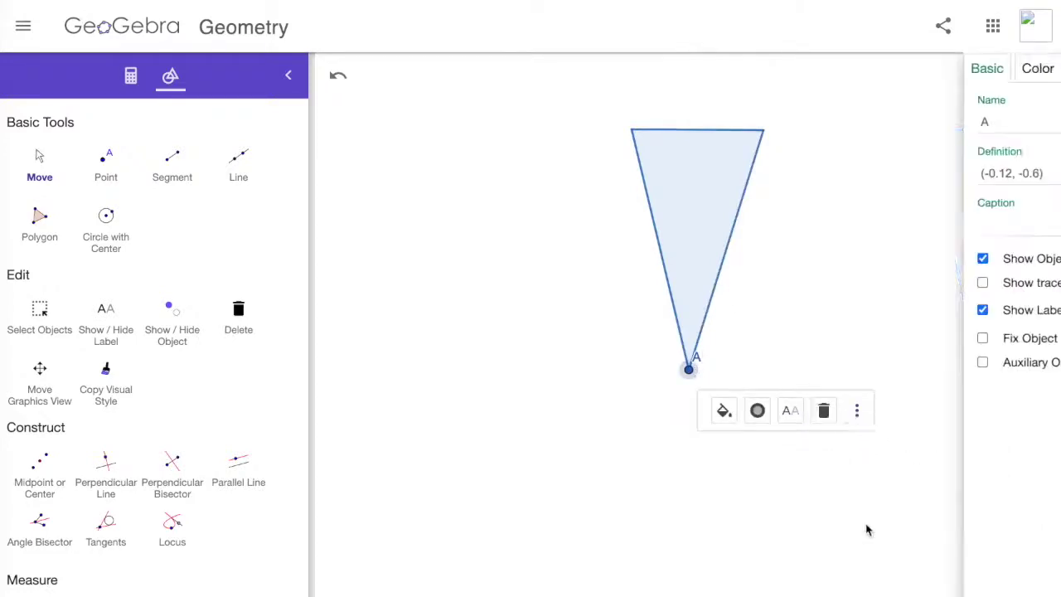
click(730, 282)
click(726, 262)
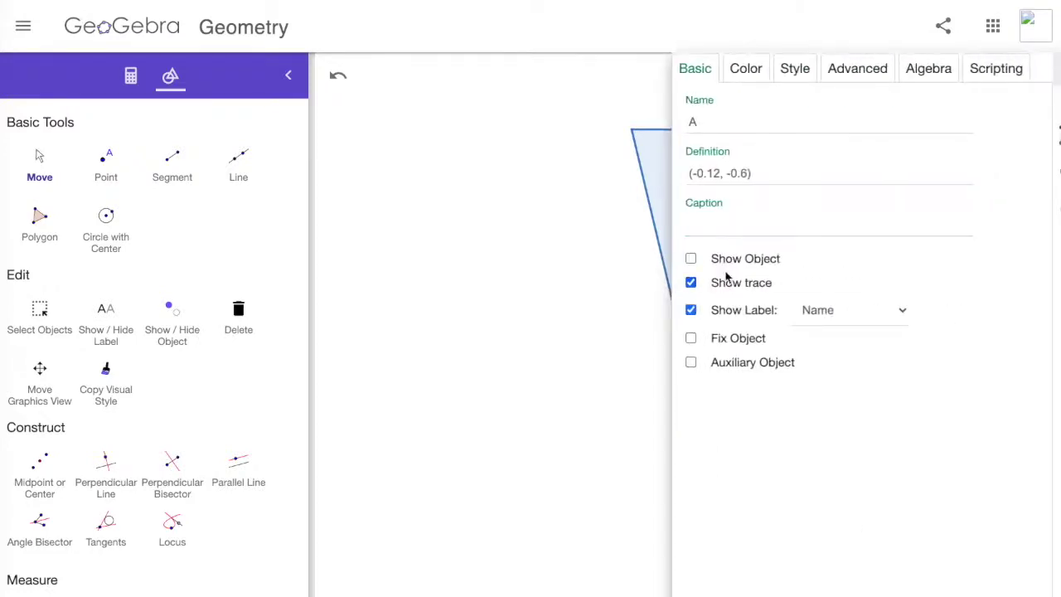
click(727, 282)
click(728, 310)
Colour point A dark pink #FF3366 and close its properties panel
click(737, 73)
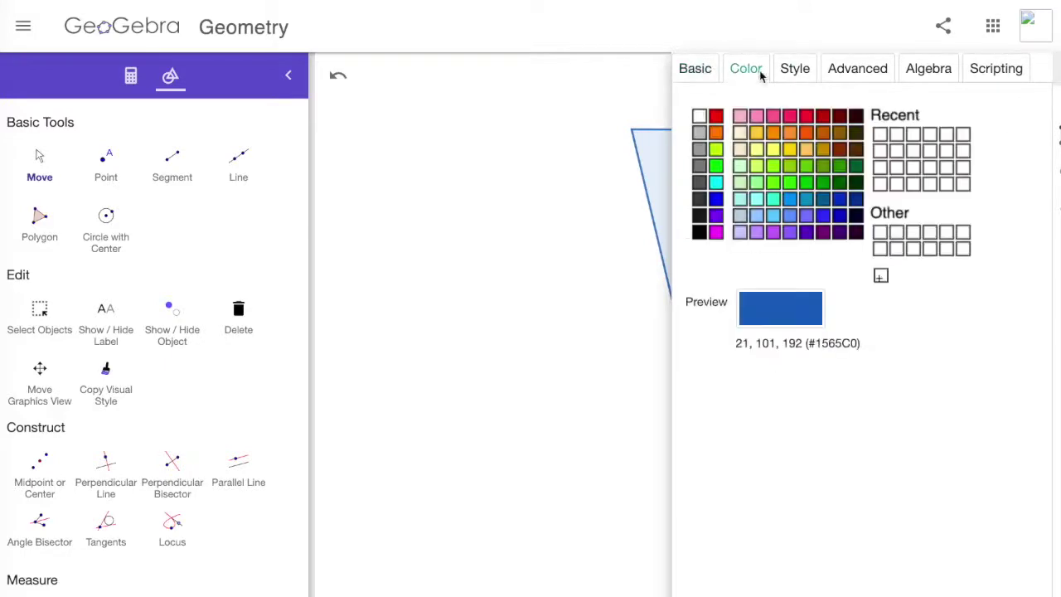
click(757, 117)
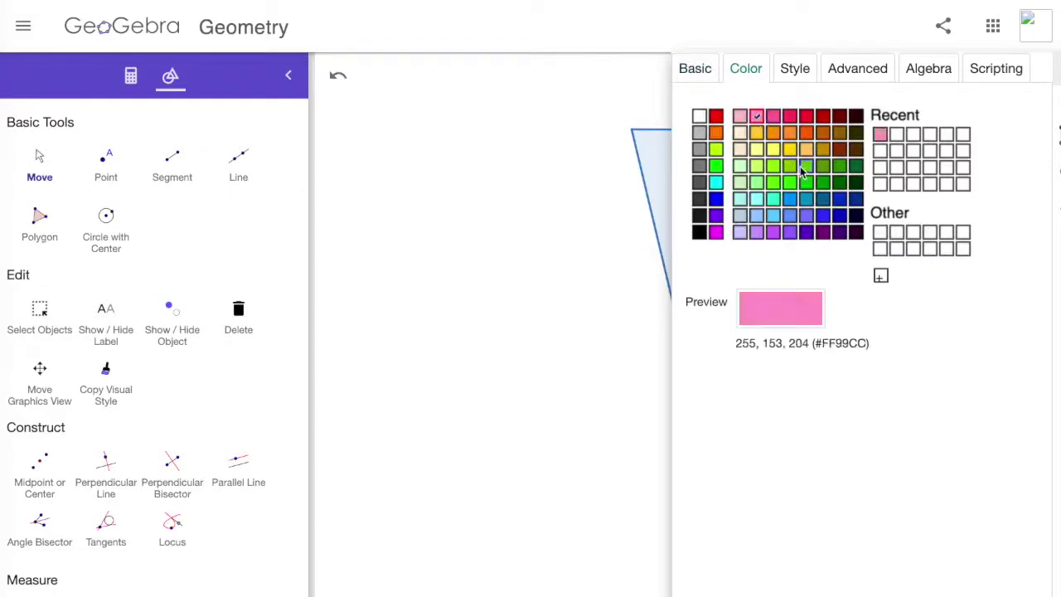
click(758, 118)
click(789, 120)
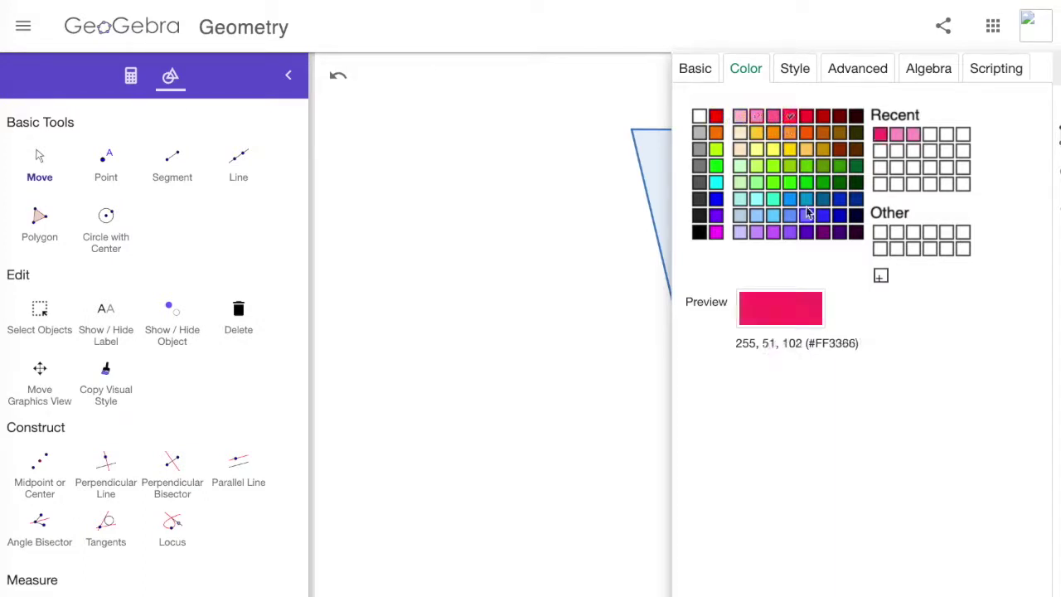
click(1057, 68)
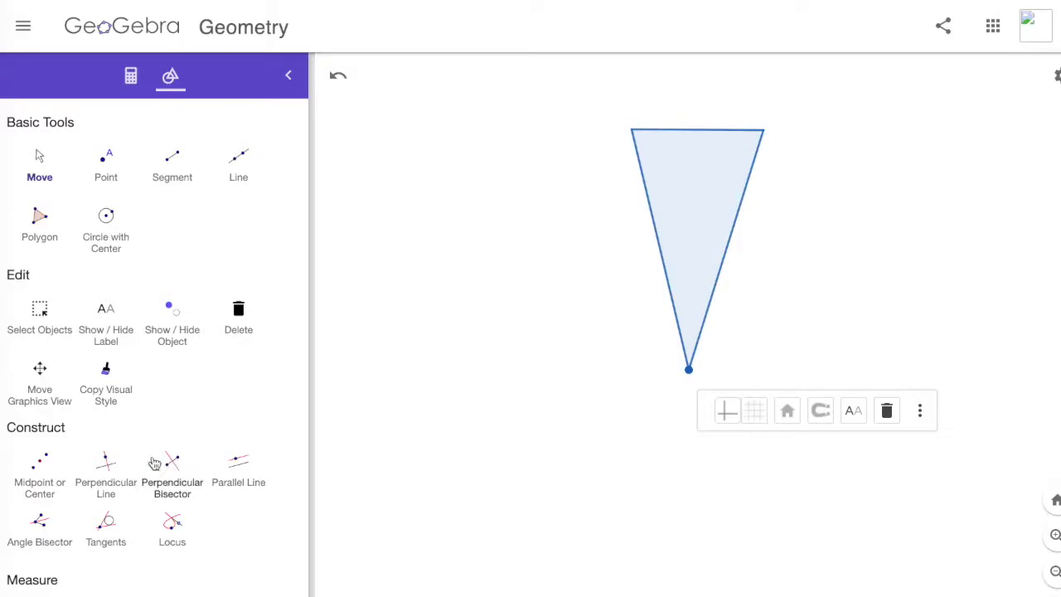
scroll(154, 462, down, 3)
scroll(153, 461, down, 1)
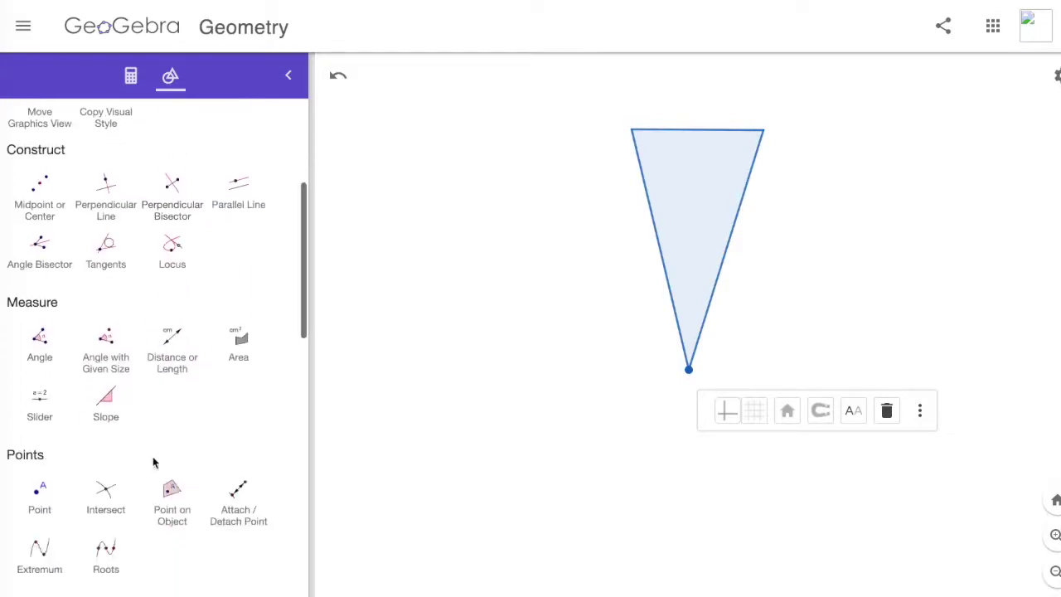
scroll(153, 462, down, 1)
scroll(154, 463, down, 3)
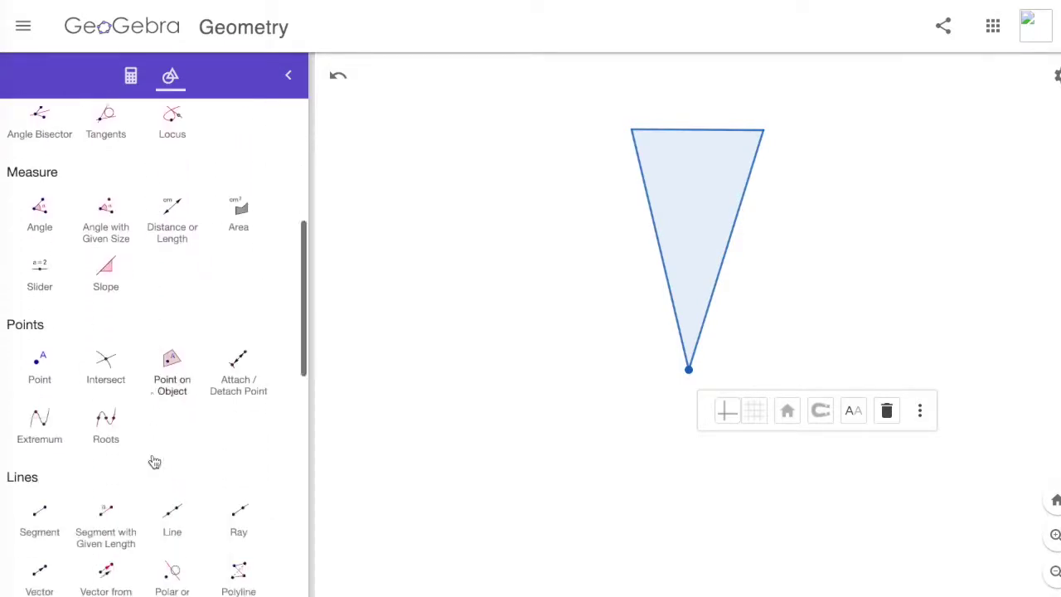
scroll(154, 463, down, 5)
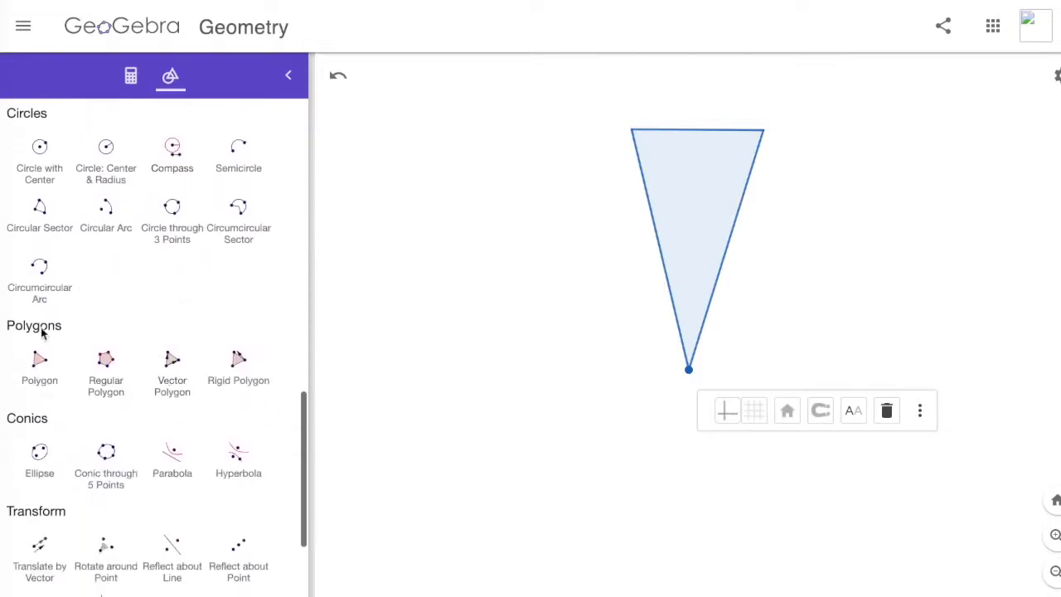
click(41, 367)
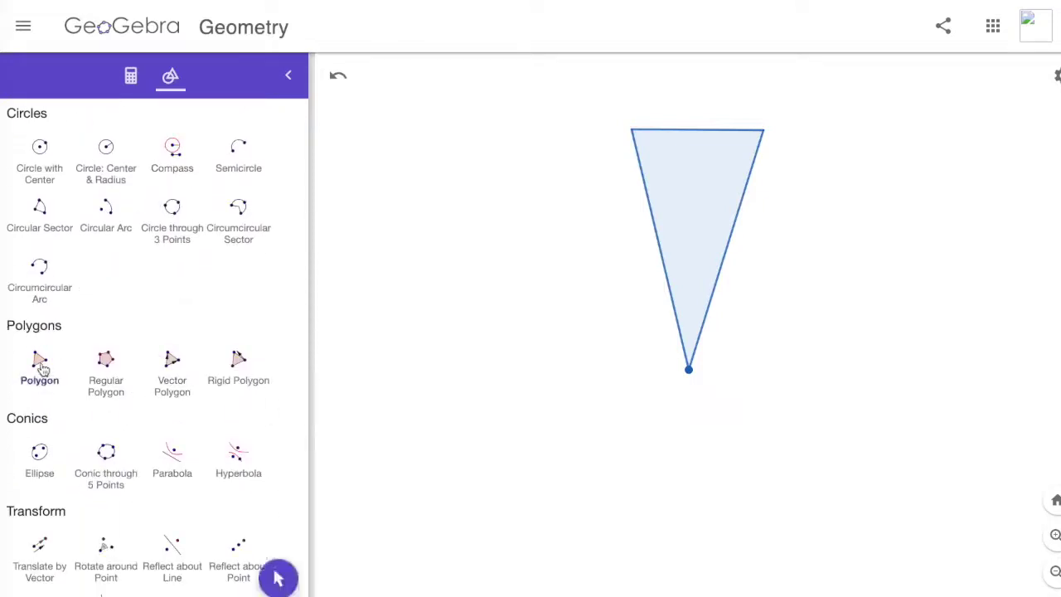
click(470, 399)
click(526, 162)
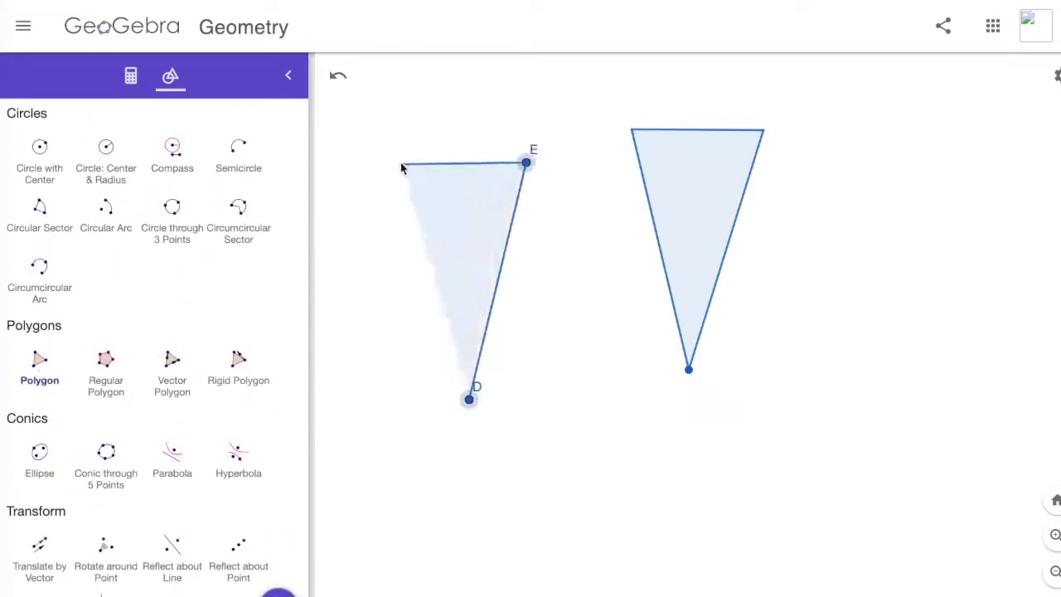
click(400, 161)
click(469, 399)
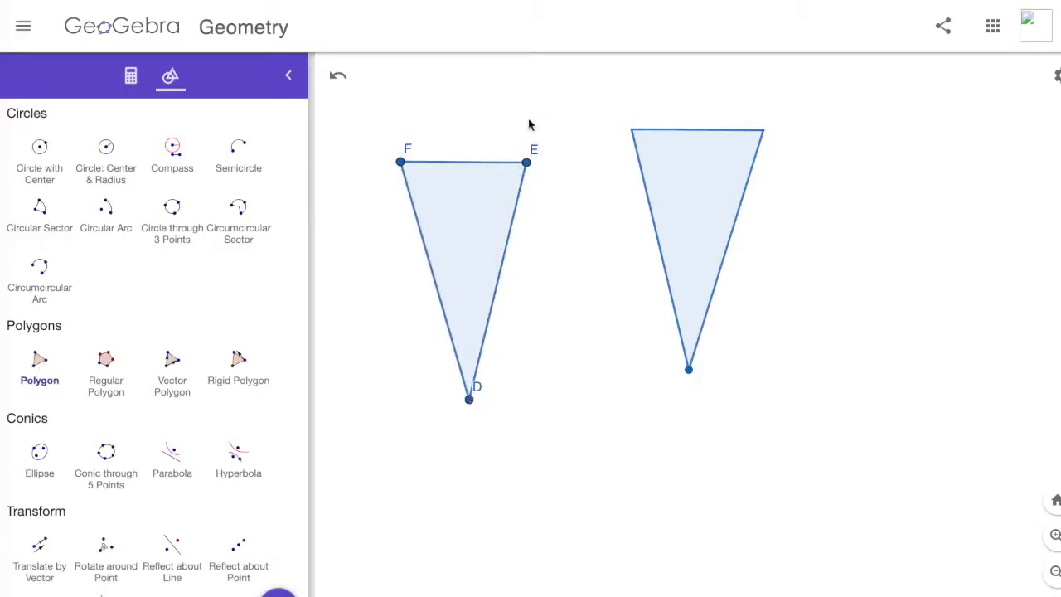
click(339, 76)
click(452, 429)
click(537, 234)
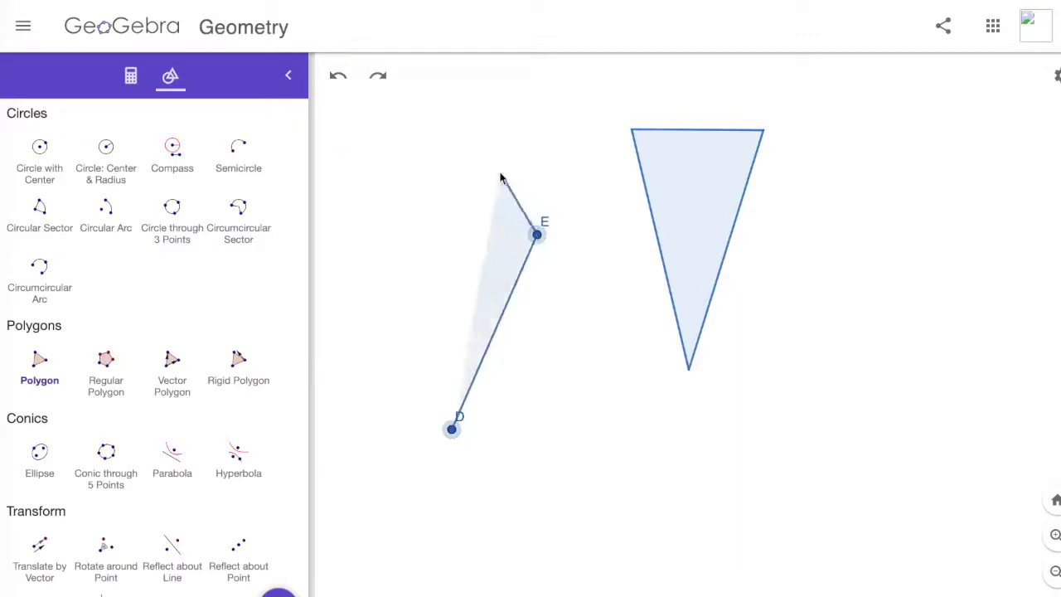
click(495, 172)
click(448, 170)
click(407, 171)
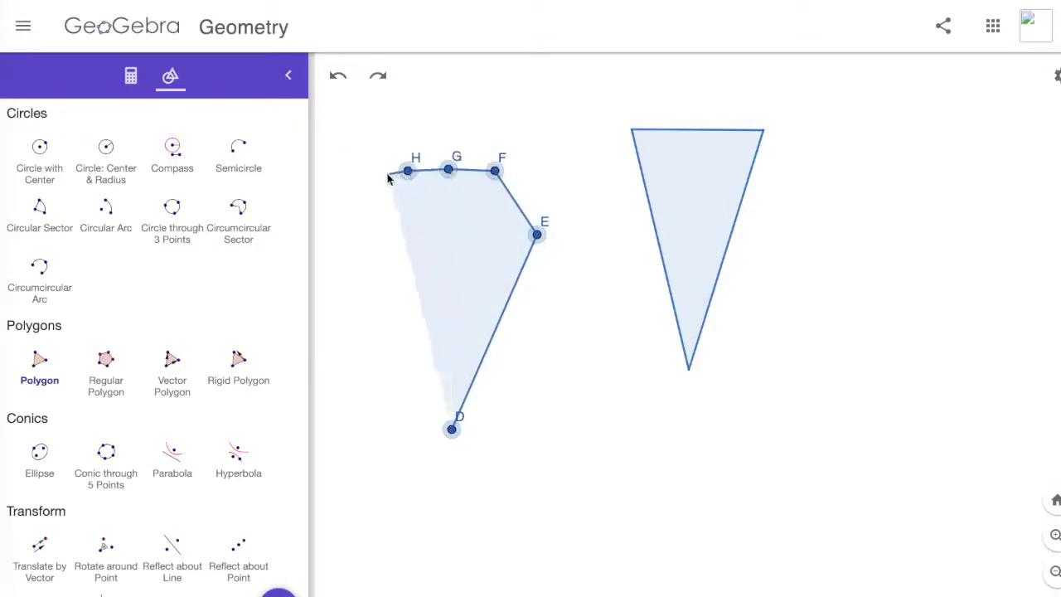
click(382, 173)
click(373, 205)
click(380, 235)
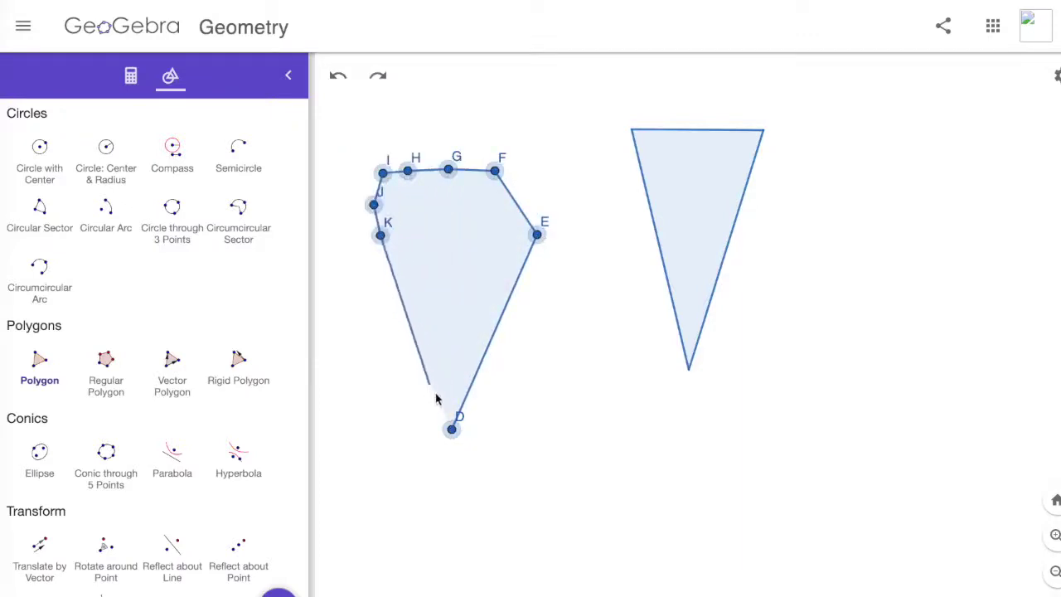
click(451, 430)
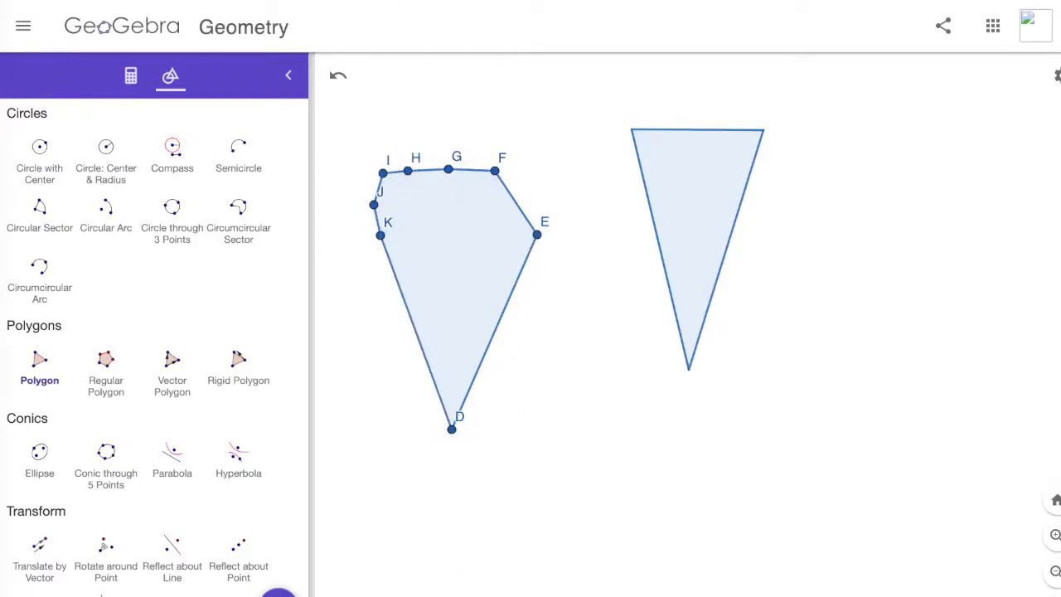
click(336, 79)
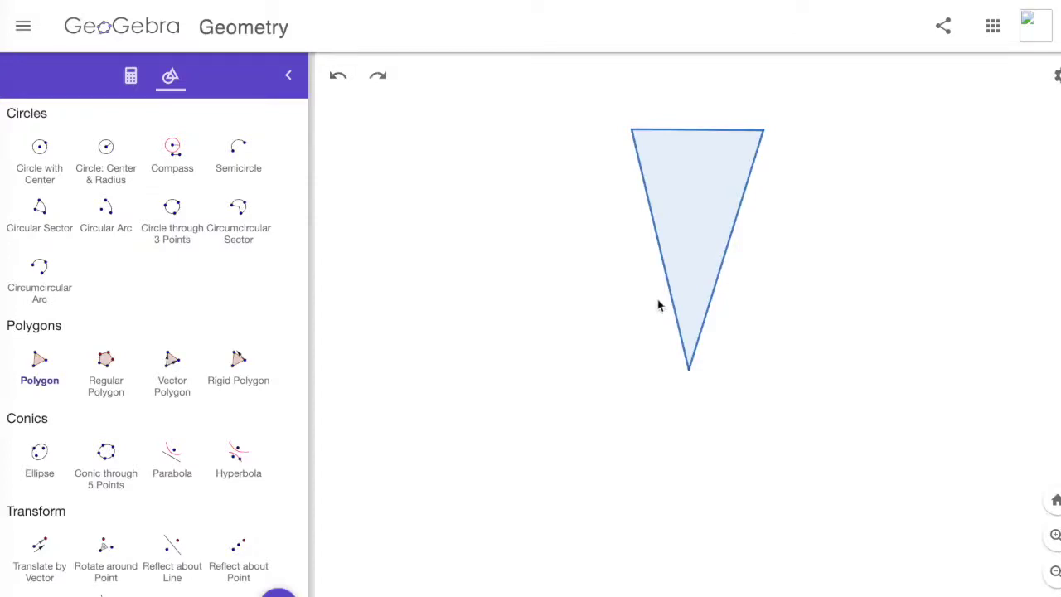
scroll(720, 223, down, 3)
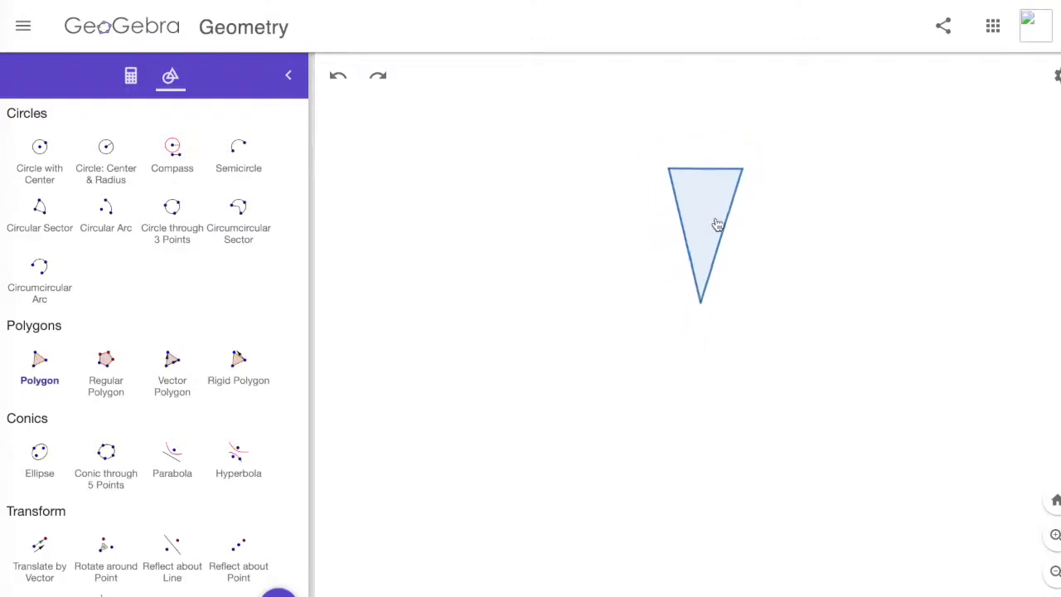
scroll(719, 223, up, 5)
scroll(718, 224, down, 1)
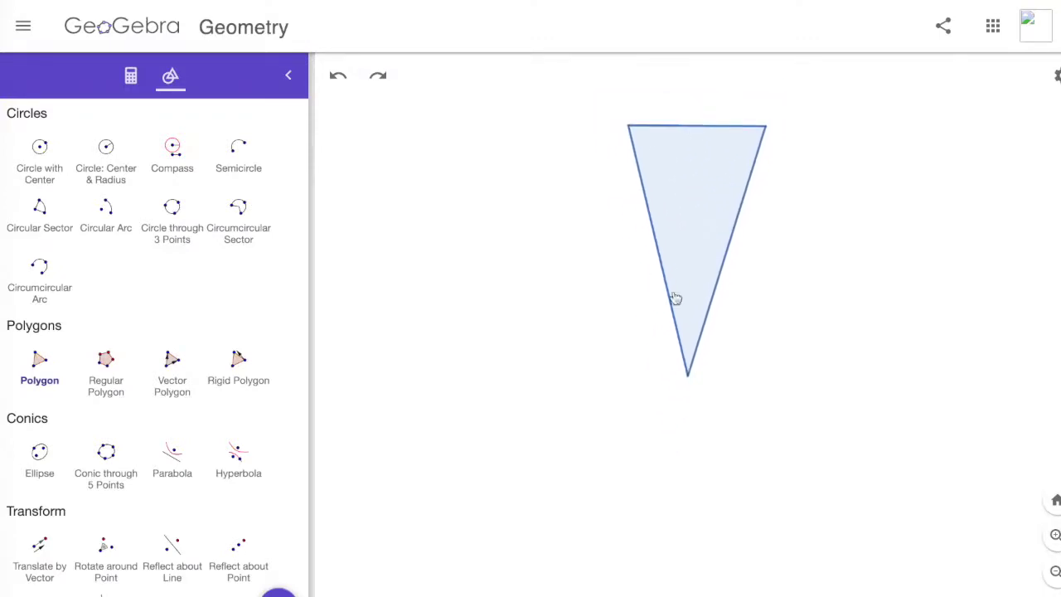
click(724, 373)
Clear the stray point below the triangle and place a point inside the triangle
key(Escape)
scroll(199, 276, down, 3)
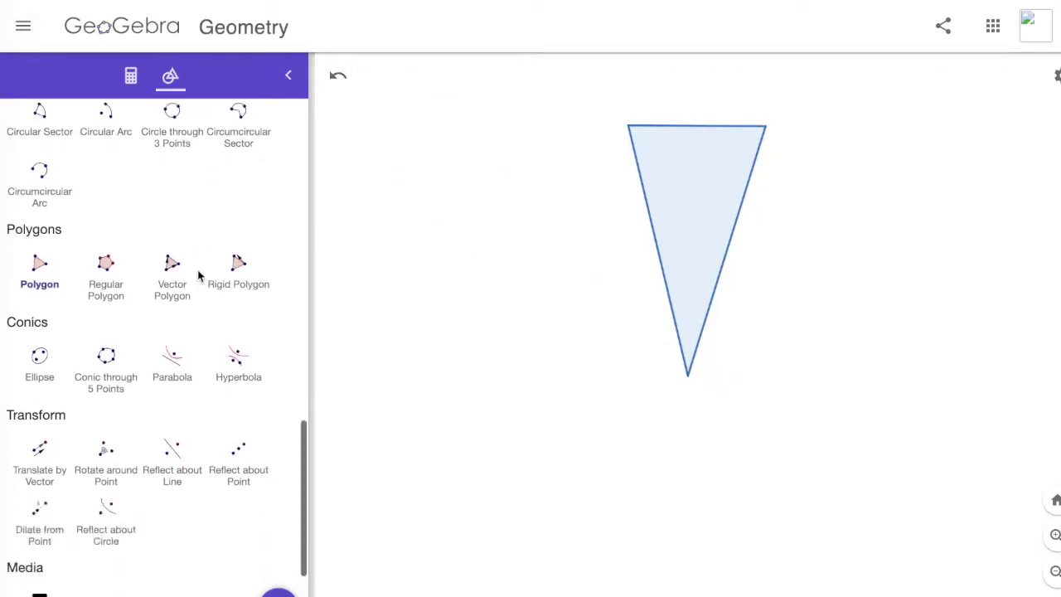
scroll(199, 276, down, 5)
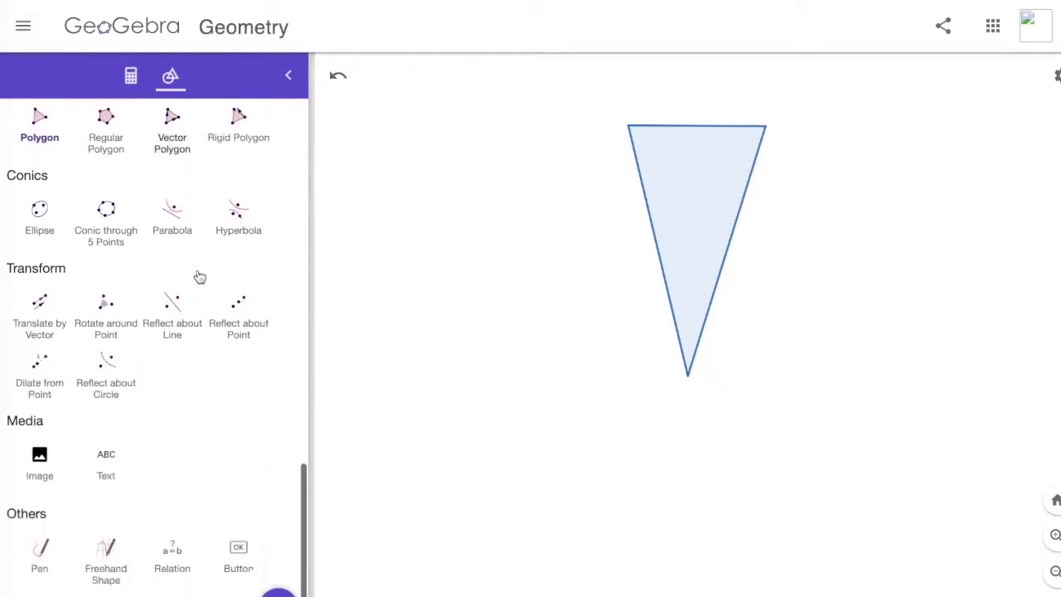
scroll(199, 276, up, 2)
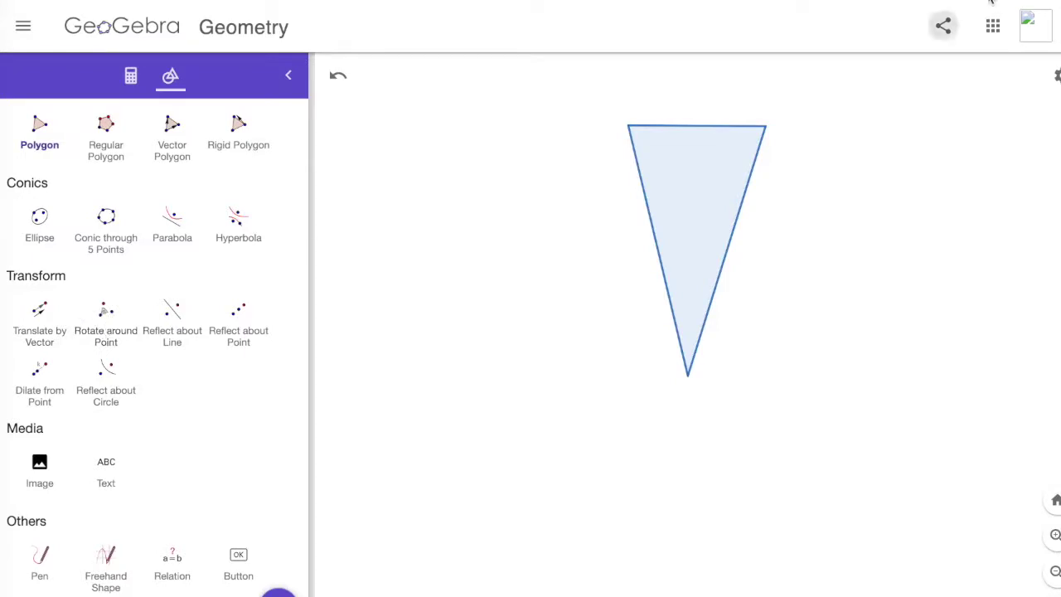
click(688, 161)
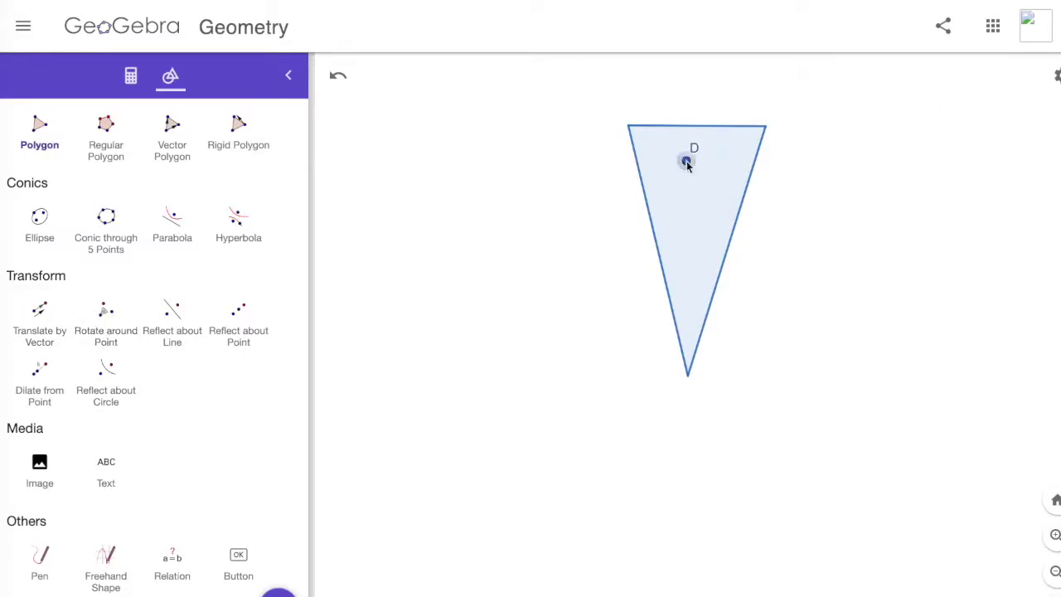
scroll(106, 232, up, 4)
scroll(106, 233, up, 5)
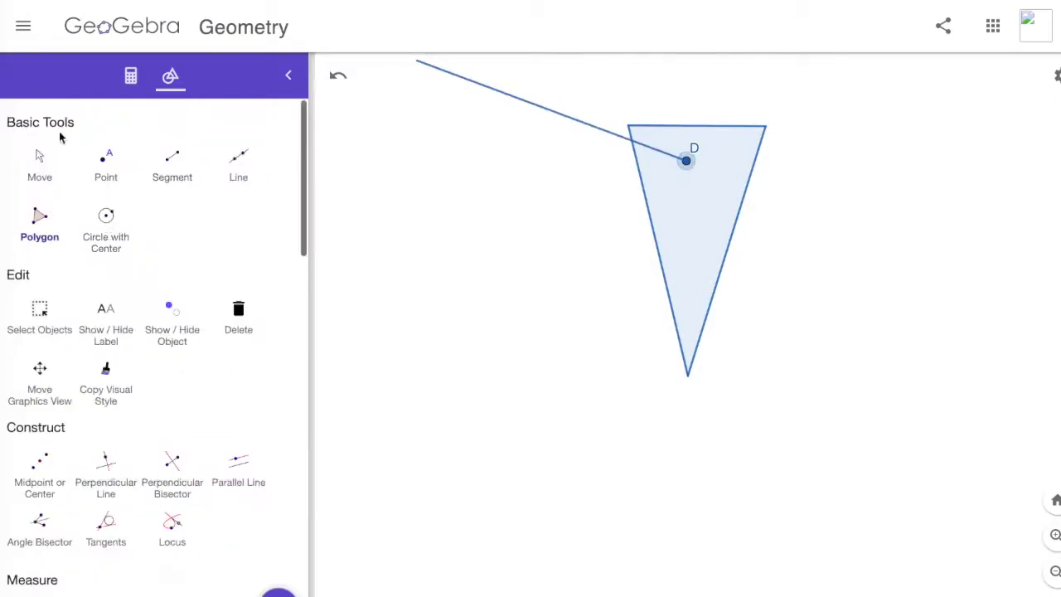
Select the triangle with Move and fill it pink from the style bar
click(38, 170)
click(676, 189)
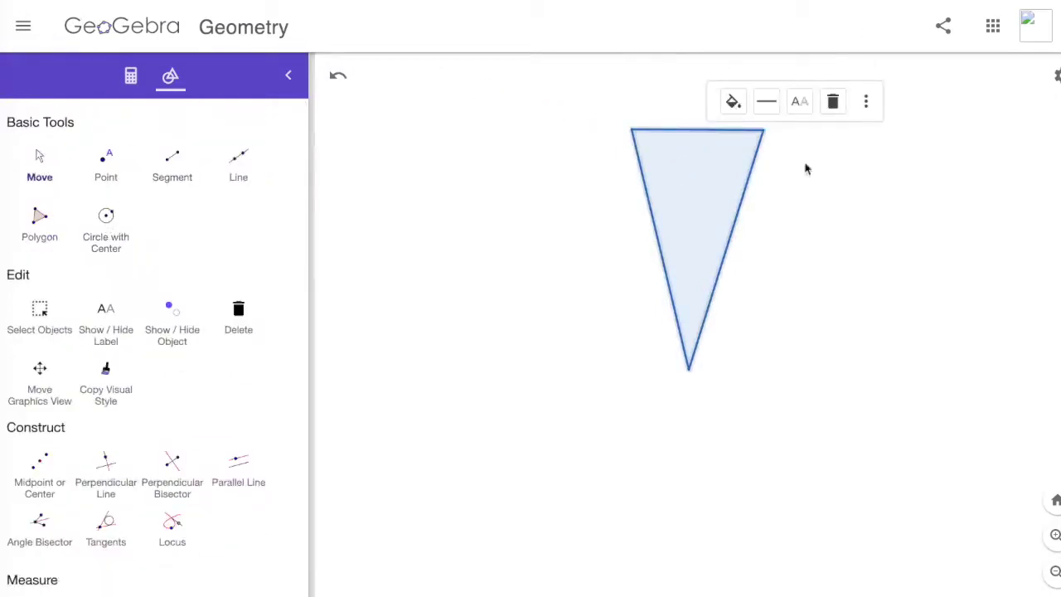
click(733, 101)
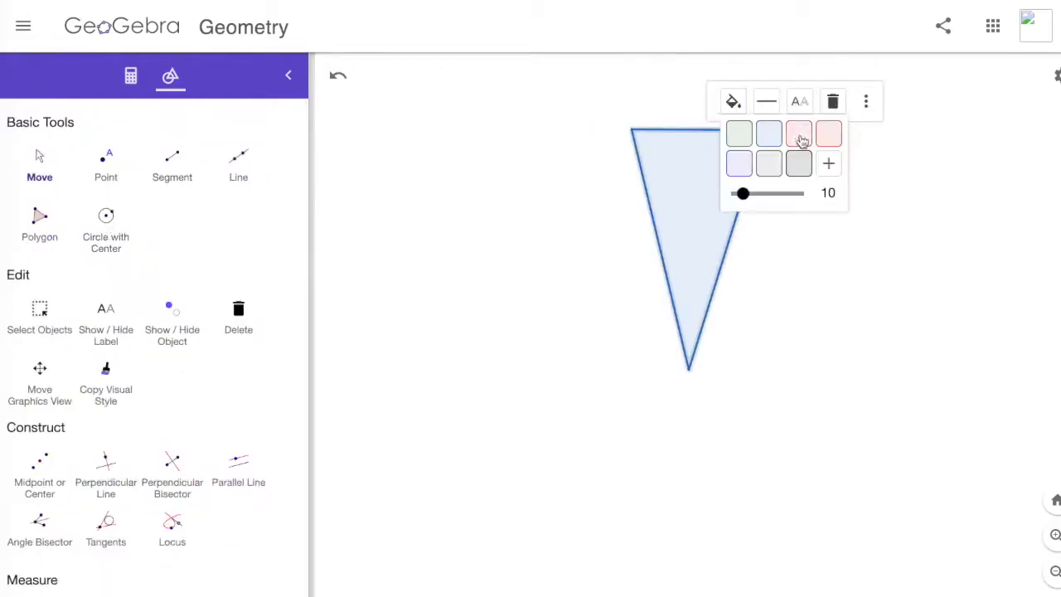
click(798, 142)
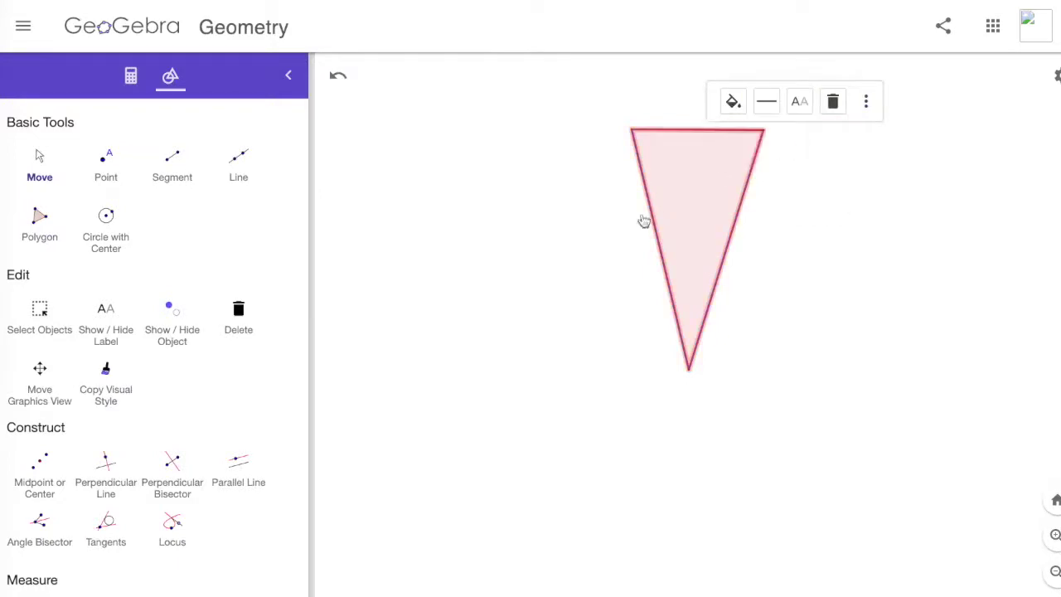
click(871, 229)
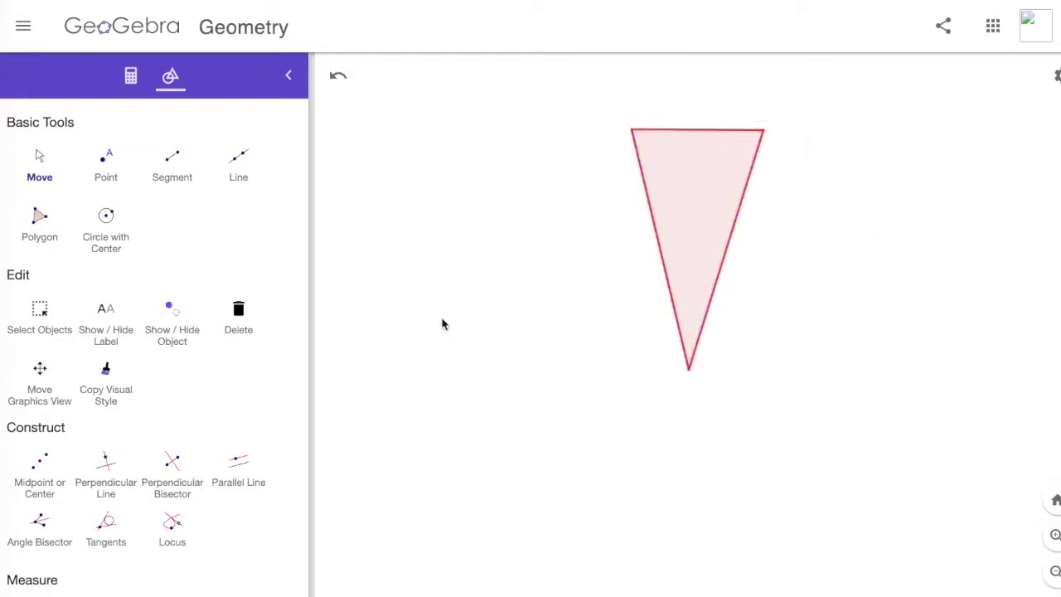
scroll(422, 298, down, 3)
Rotate the pink triangle 137.5° counterclockwise around a new centre point D below it
scroll(87, 462, down, 1)
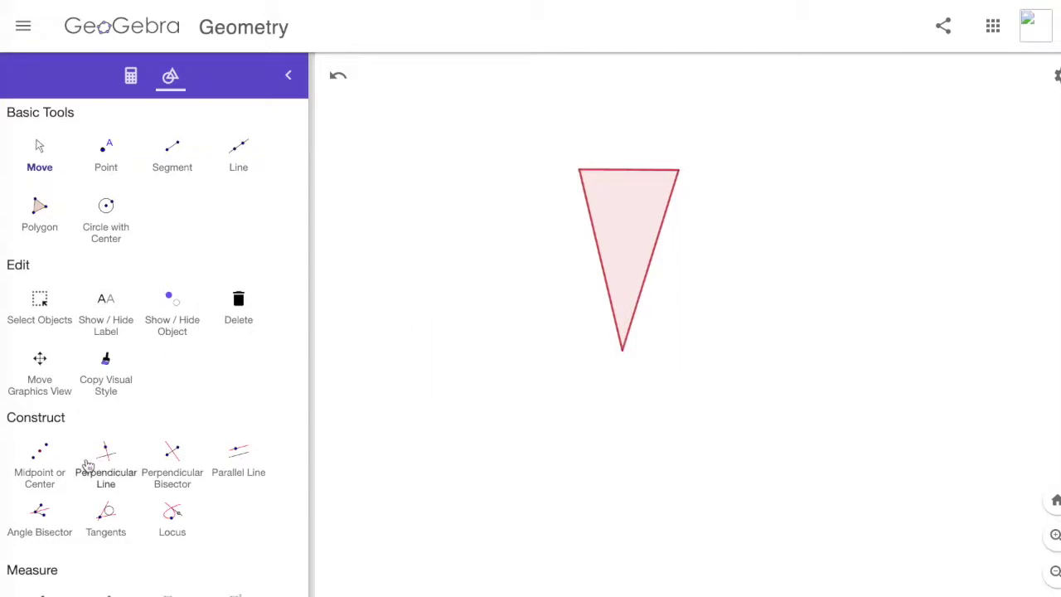
scroll(86, 457, down, 10)
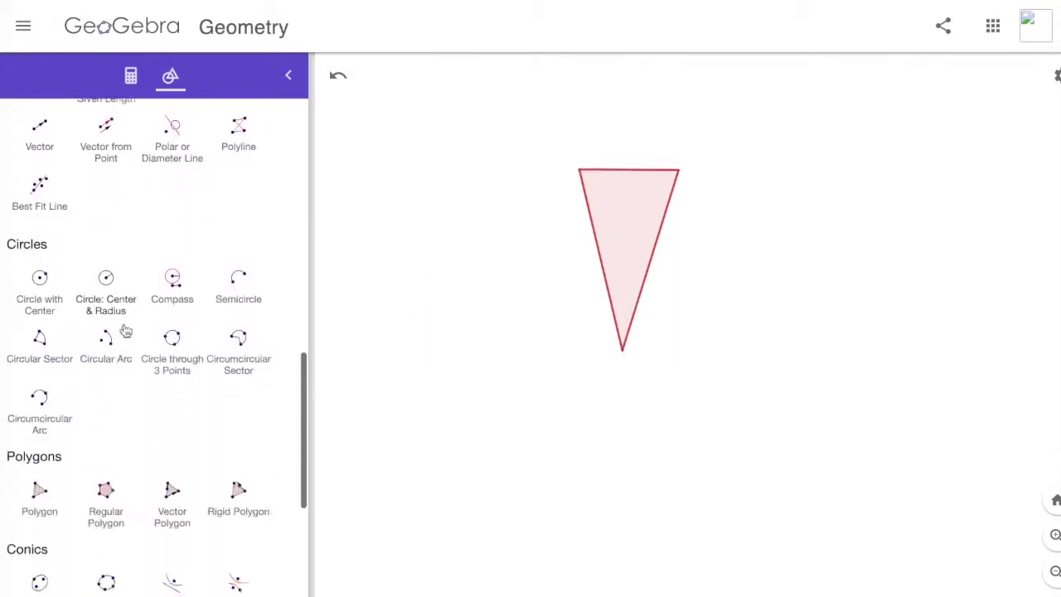
scroll(114, 497, down, 5)
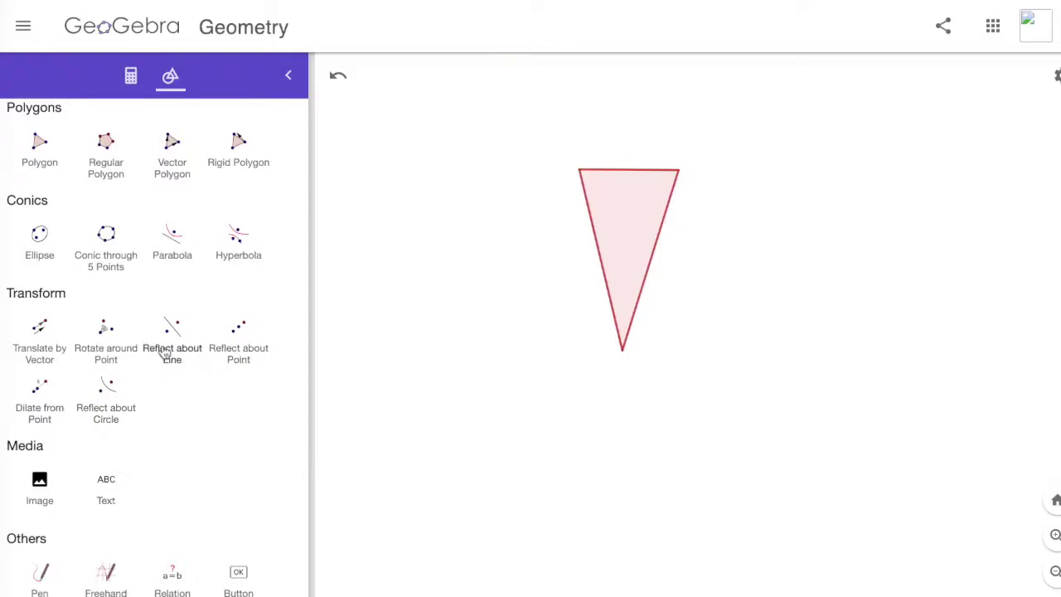
click(106, 334)
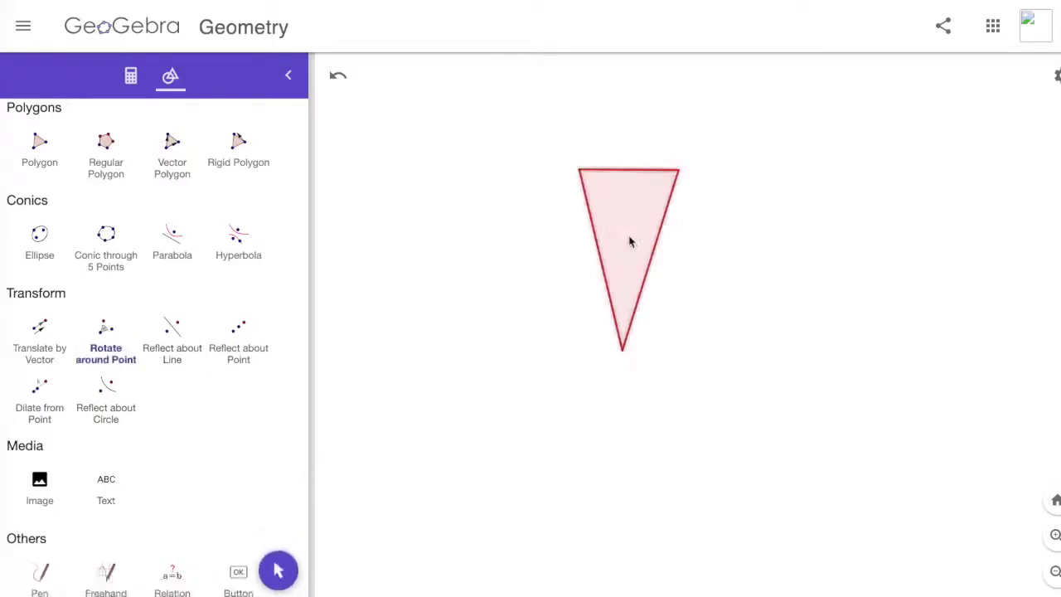
click(618, 406)
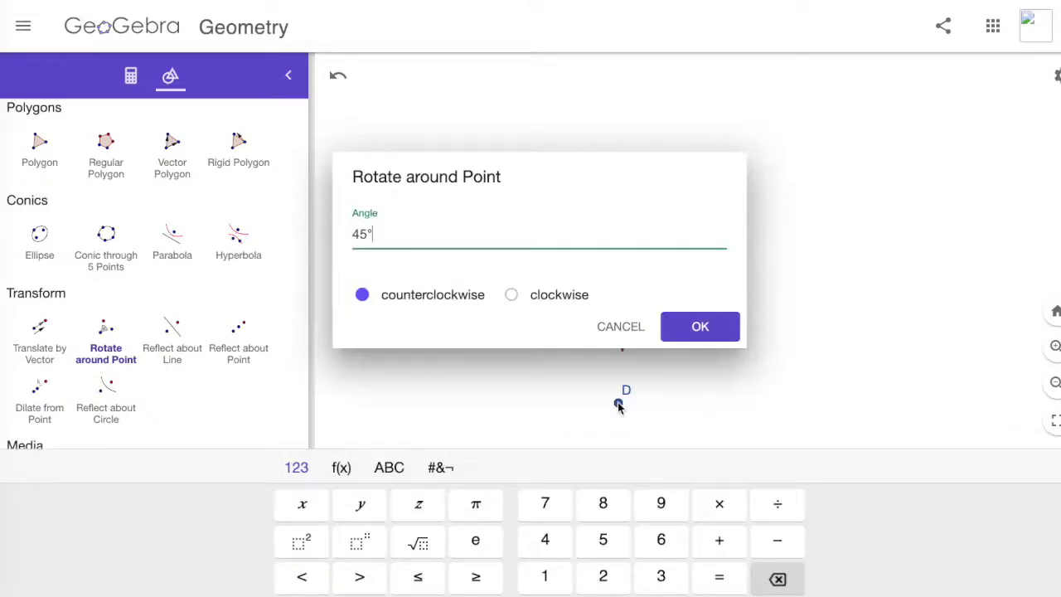
key(ctrl+a)
text(1)
key(ctrl+a)
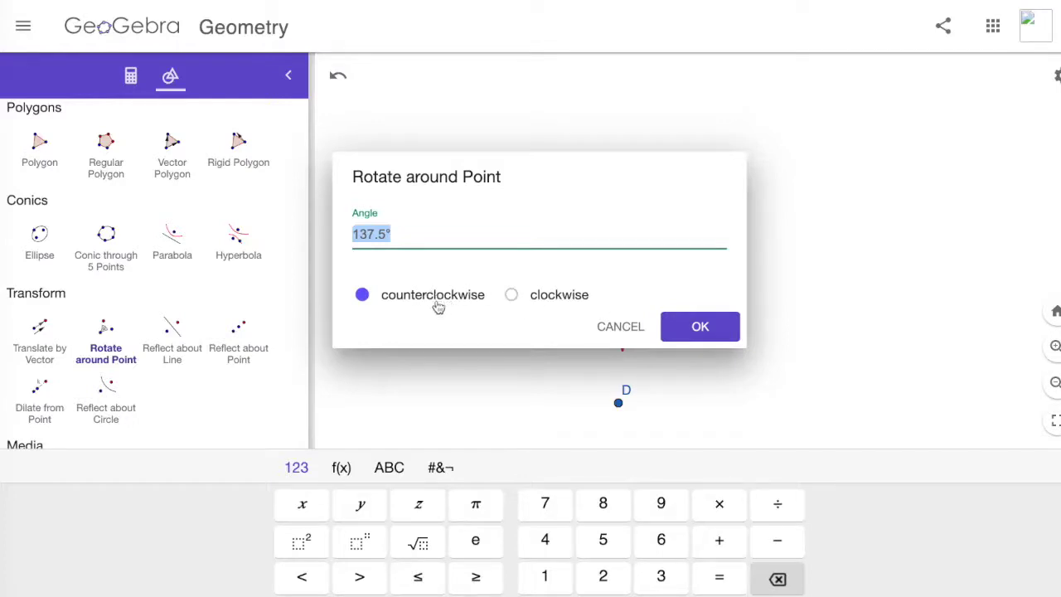
click(548, 298)
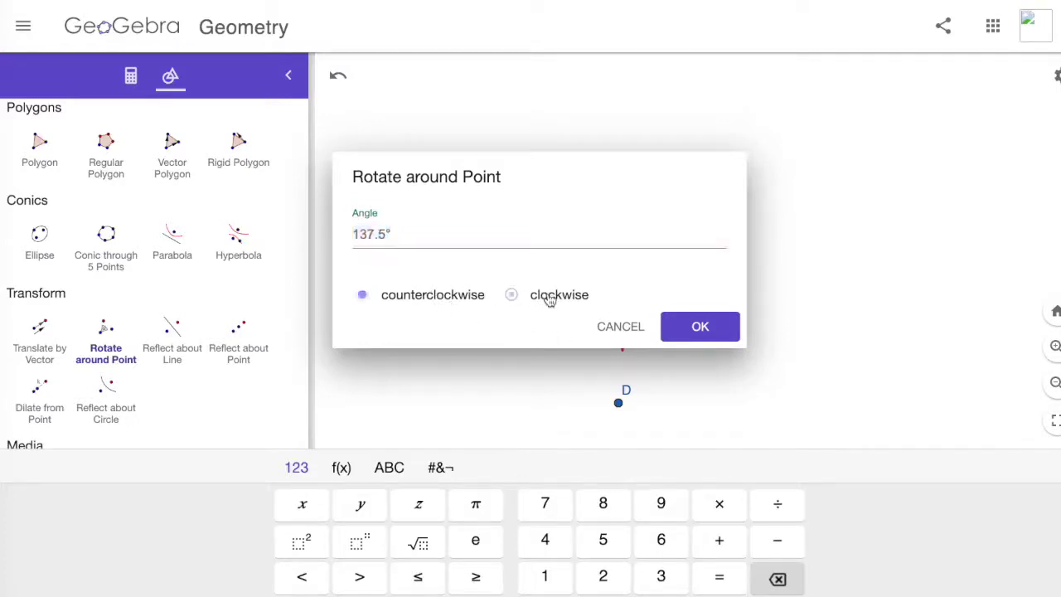
click(421, 300)
click(705, 325)
Rotate the lower triangle 137° around D to create another copy
scroll(712, 413, down, 3)
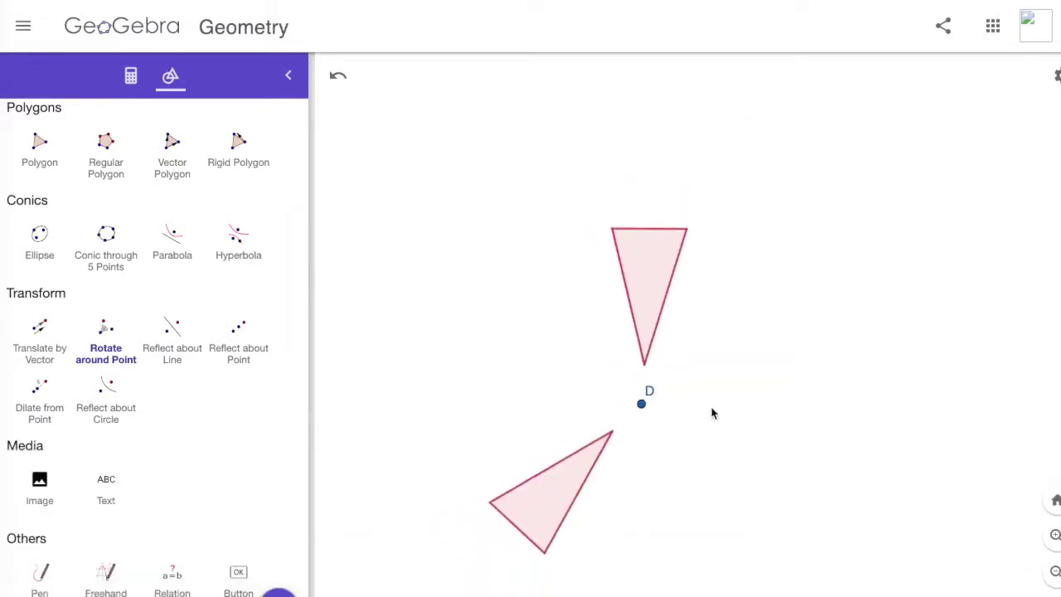
click(570, 489)
click(643, 406)
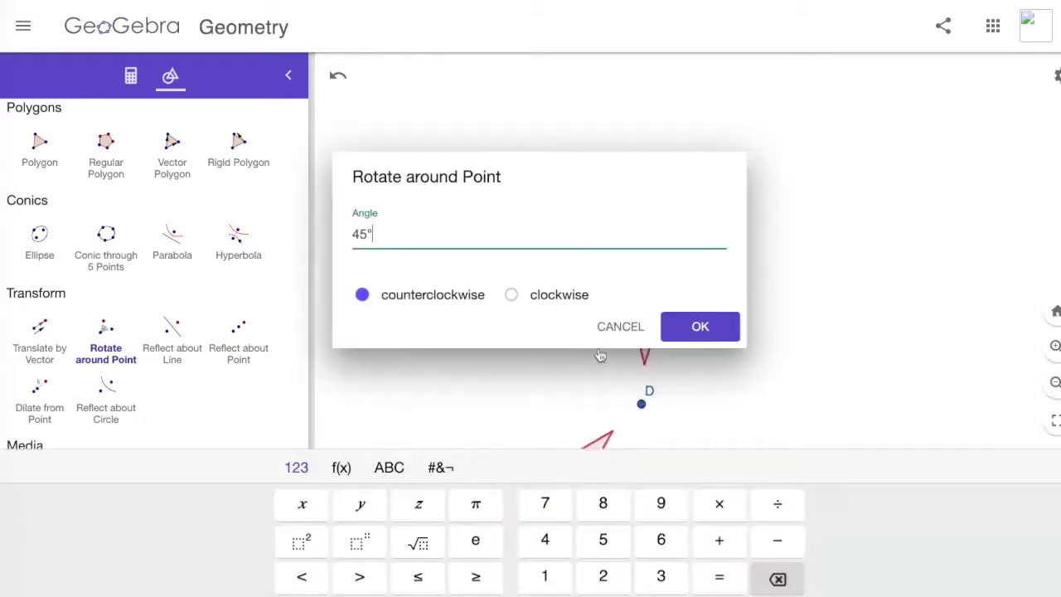
drag(377, 235, 295, 229)
text(137.)
key(Return)
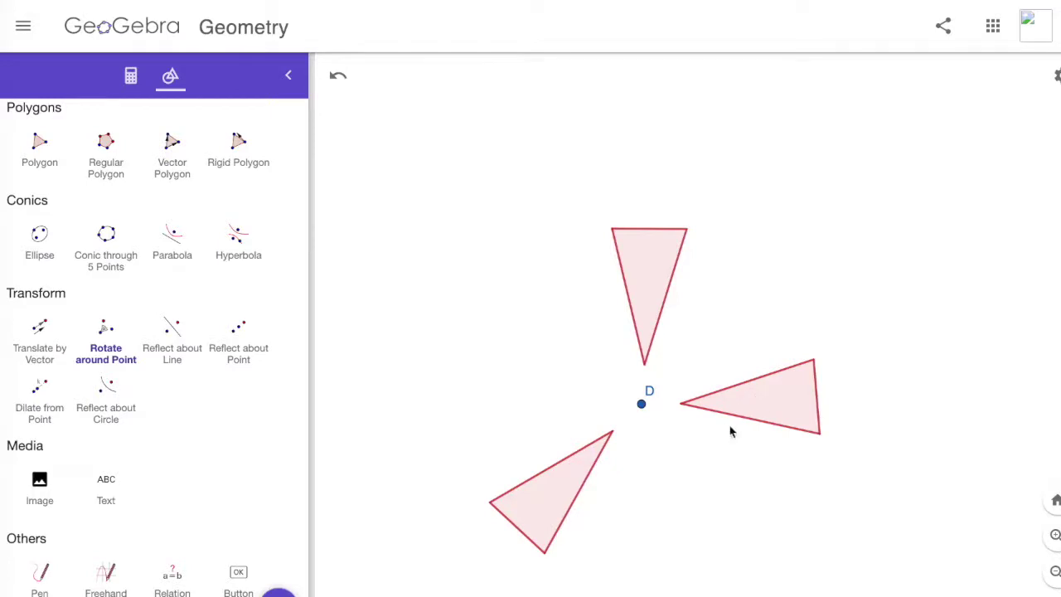
Rotate the right triangle 137.5° around D, then undo that copy
click(784, 396)
click(643, 407)
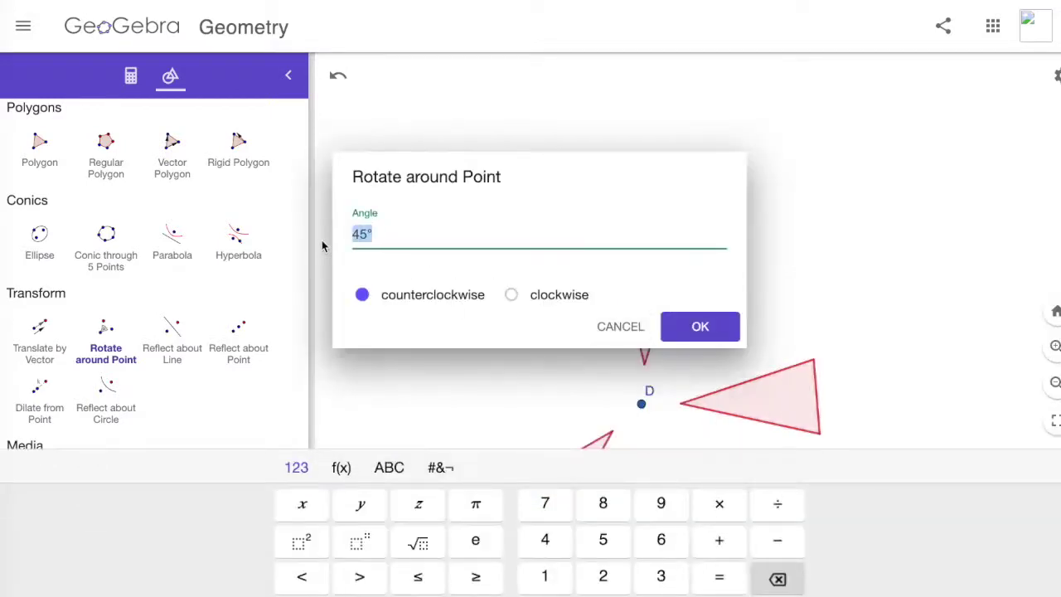
text(137.5)
key(Return)
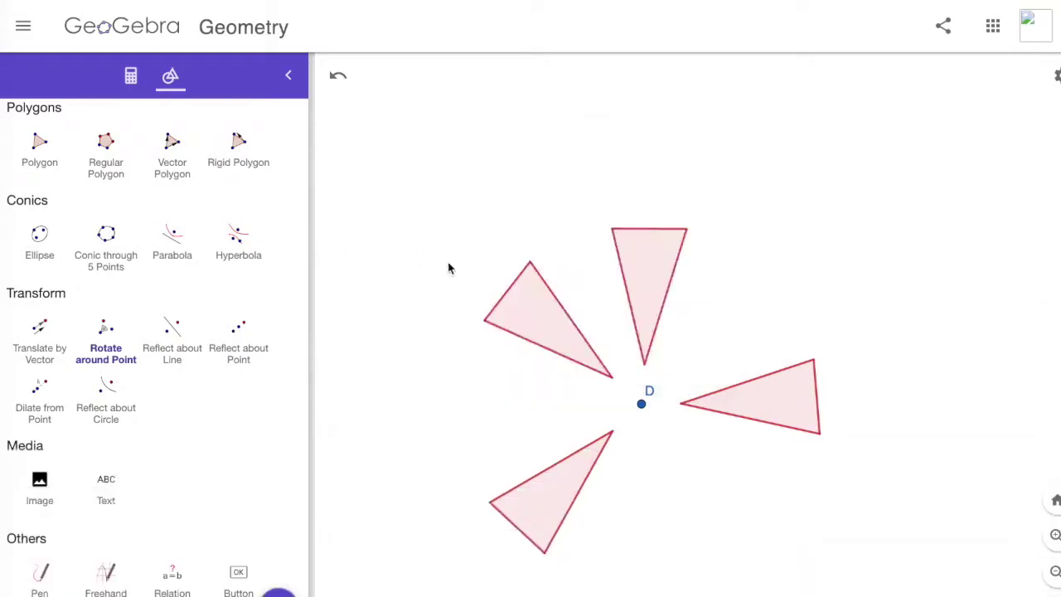
click(338, 78)
Rotate the upper-left and bottom triangles each 137.5° around D
click(544, 323)
click(641, 406)
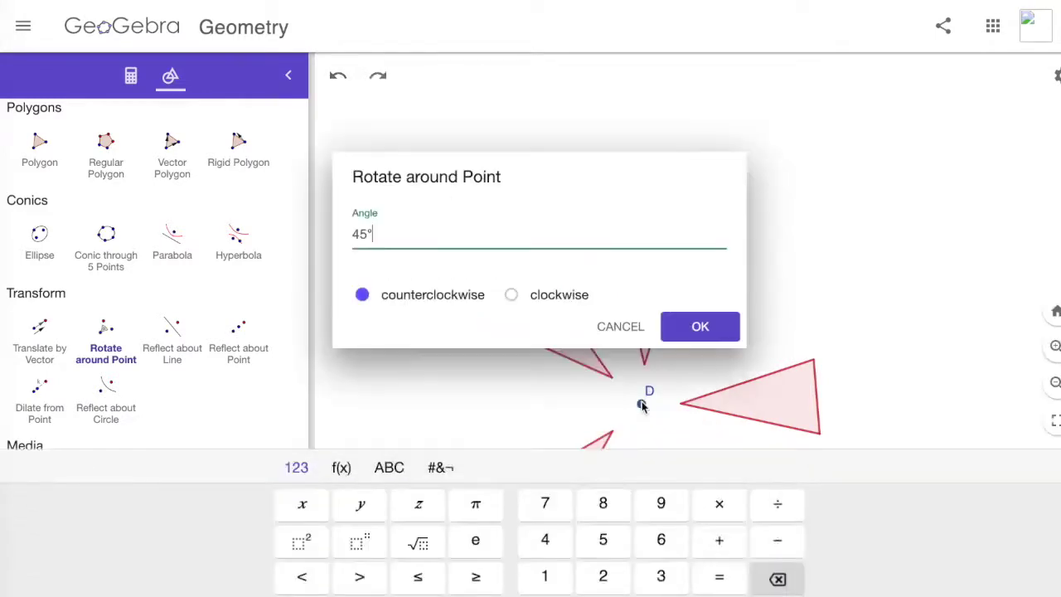
text(137.5)
click(700, 331)
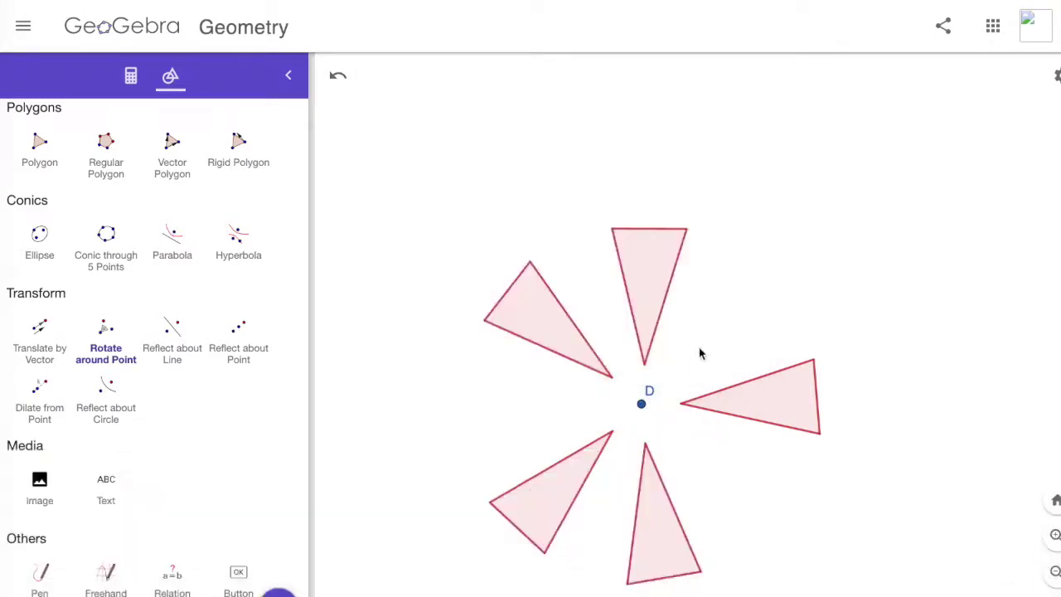
click(661, 543)
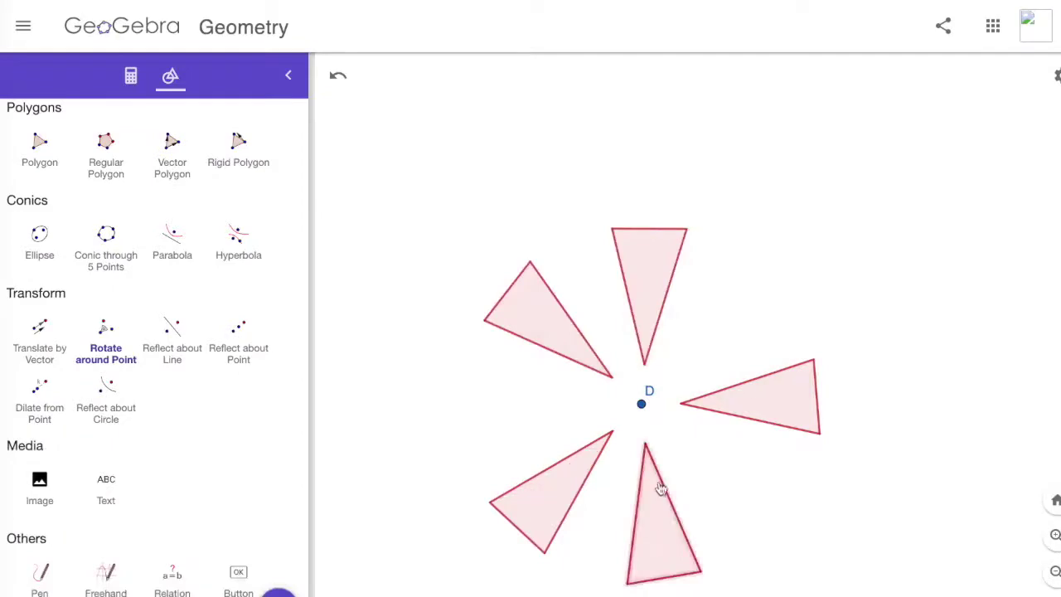
click(642, 405)
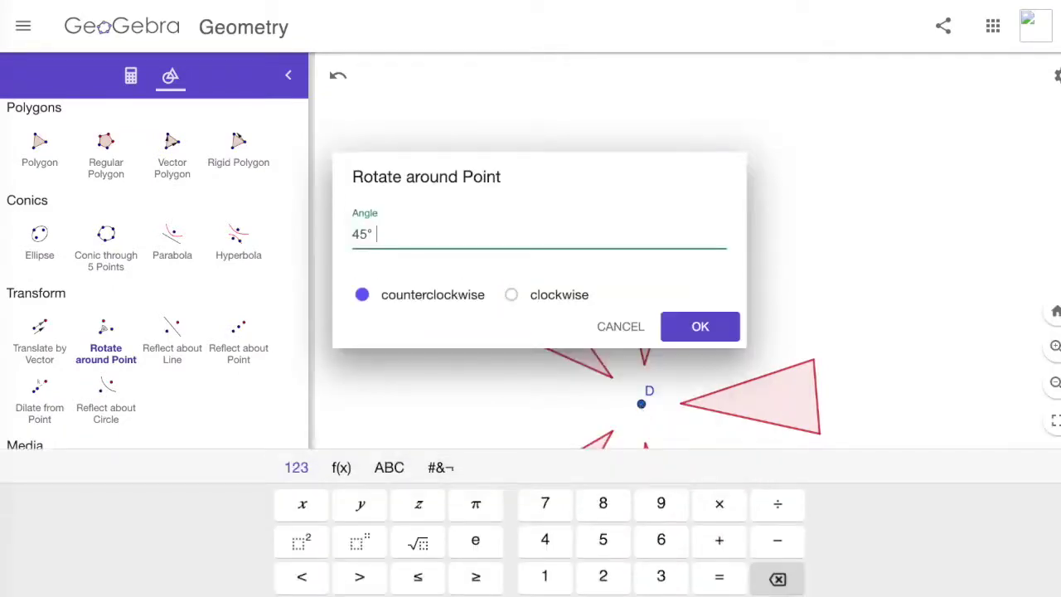
text(137.5)
key(Return)
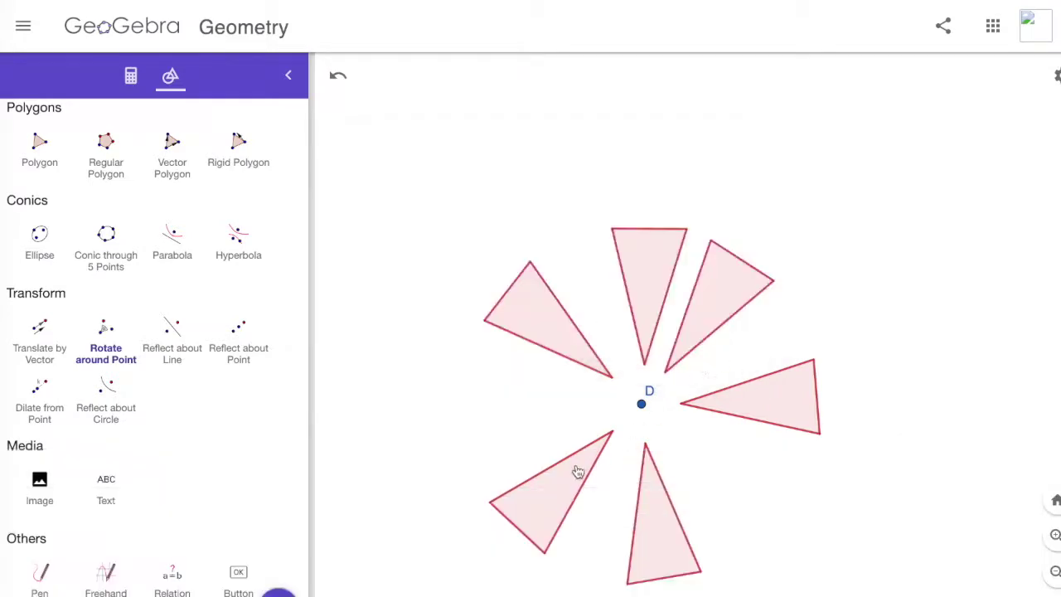
Toggle undo and redo three times on the newest rotated triangle, keeping it
click(340, 77)
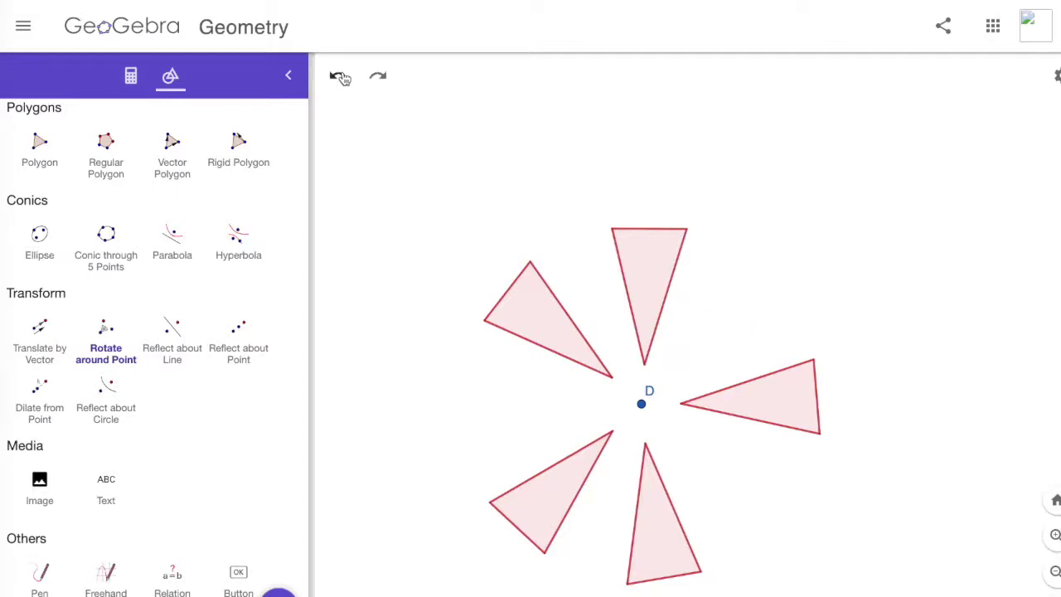
click(374, 77)
click(340, 78)
click(378, 78)
click(340, 77)
click(378, 79)
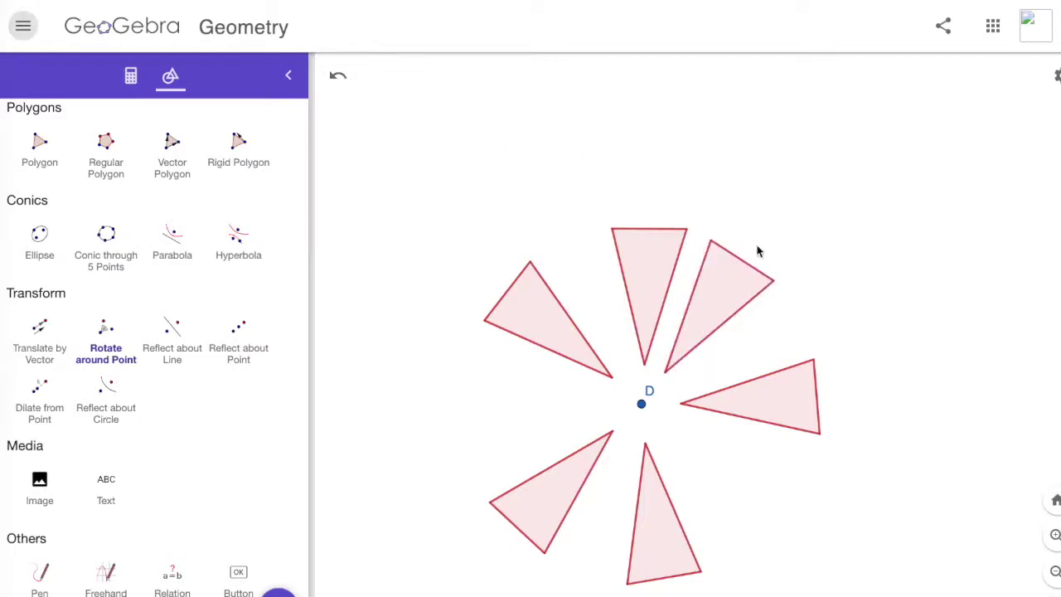
Colour the upper-right triangle dark pink #FF3366 through its Settings, then close them
click(727, 296)
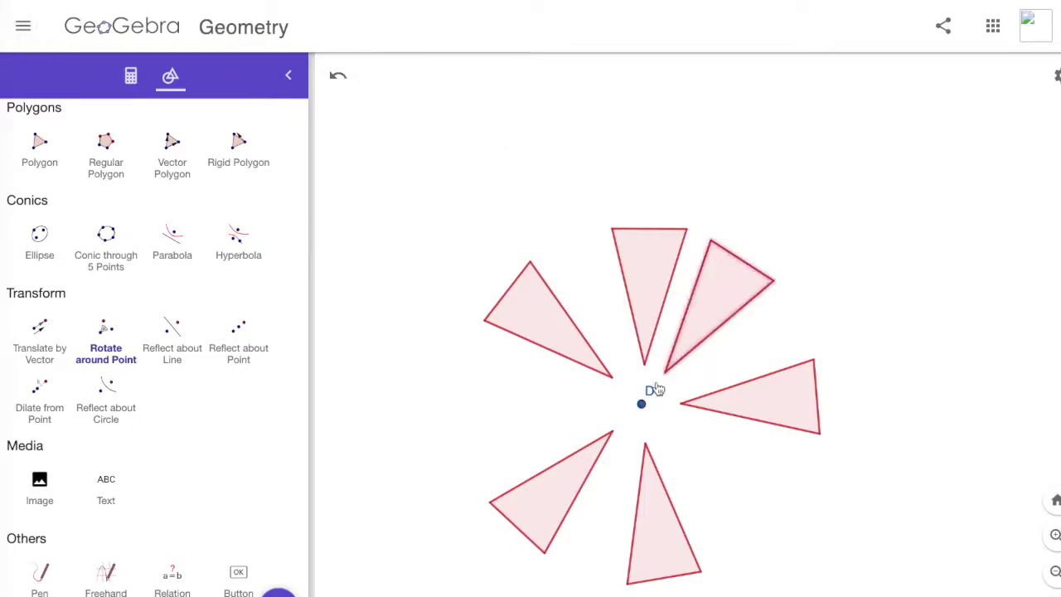
right_click(718, 301)
click(776, 396)
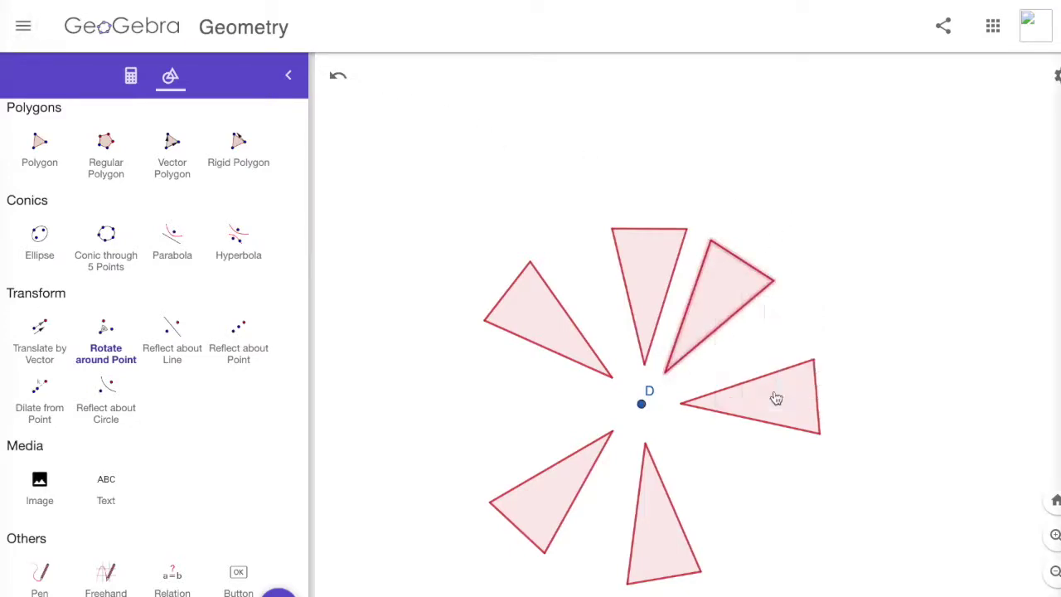
click(759, 73)
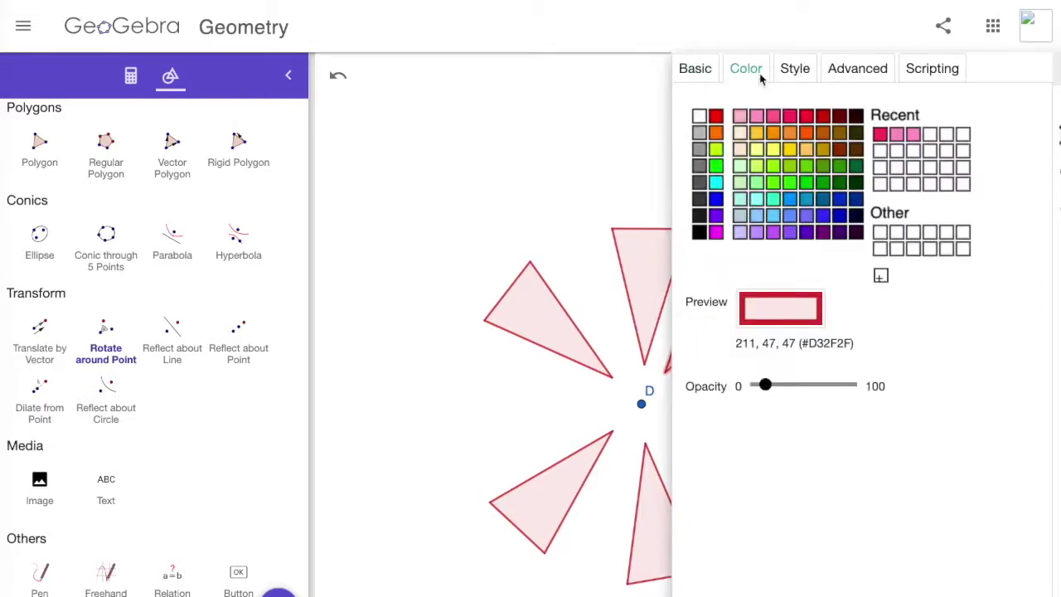
click(793, 118)
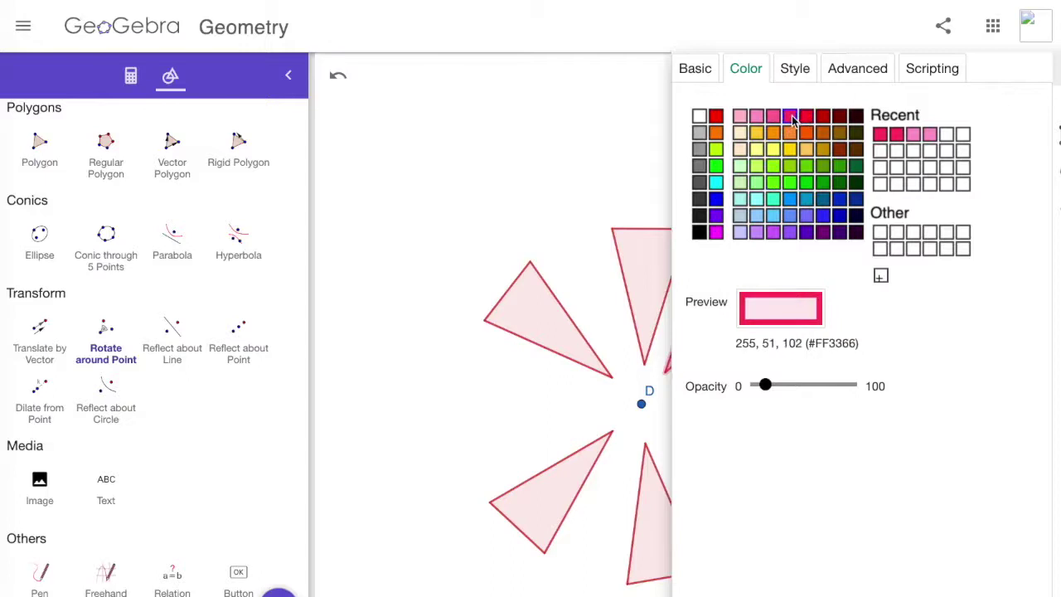
click(1055, 75)
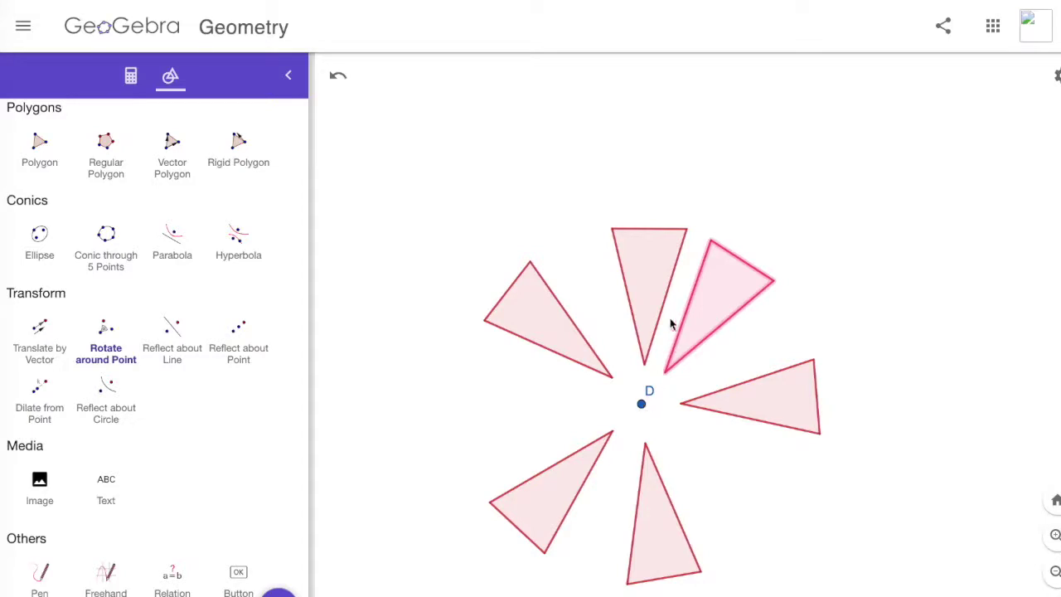
scroll(685, 322, down, 2)
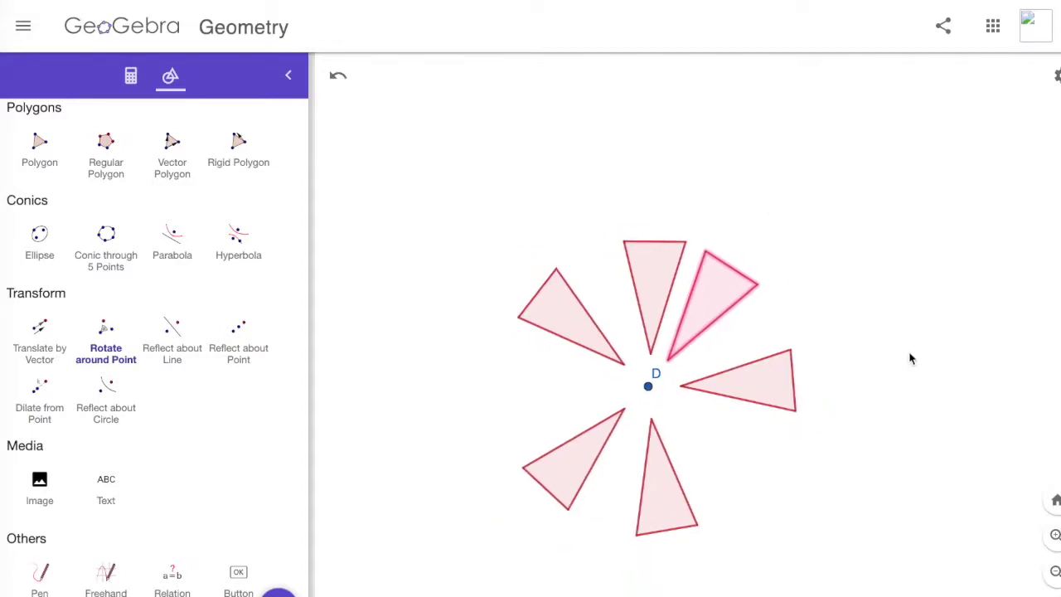
Pan the view so the rose sits higher and reselect Rotate around Point
scroll(945, 415, down, 1)
scroll(124, 137, up, 10)
click(41, 161)
scroll(438, 344, up, 1)
drag(439, 343, 445, 211)
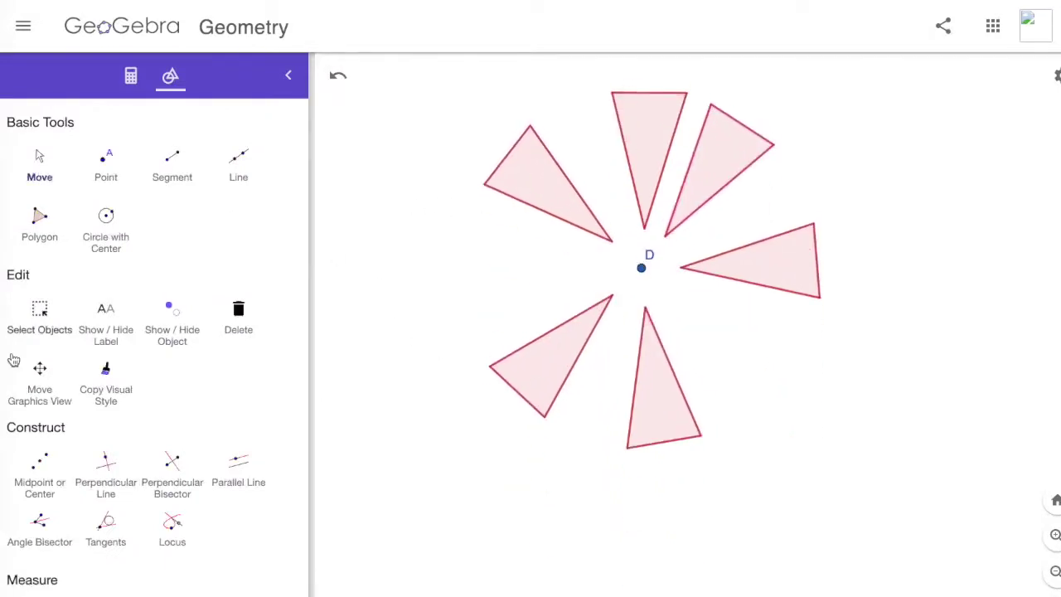
scroll(13, 360, down, 10)
click(46, 313)
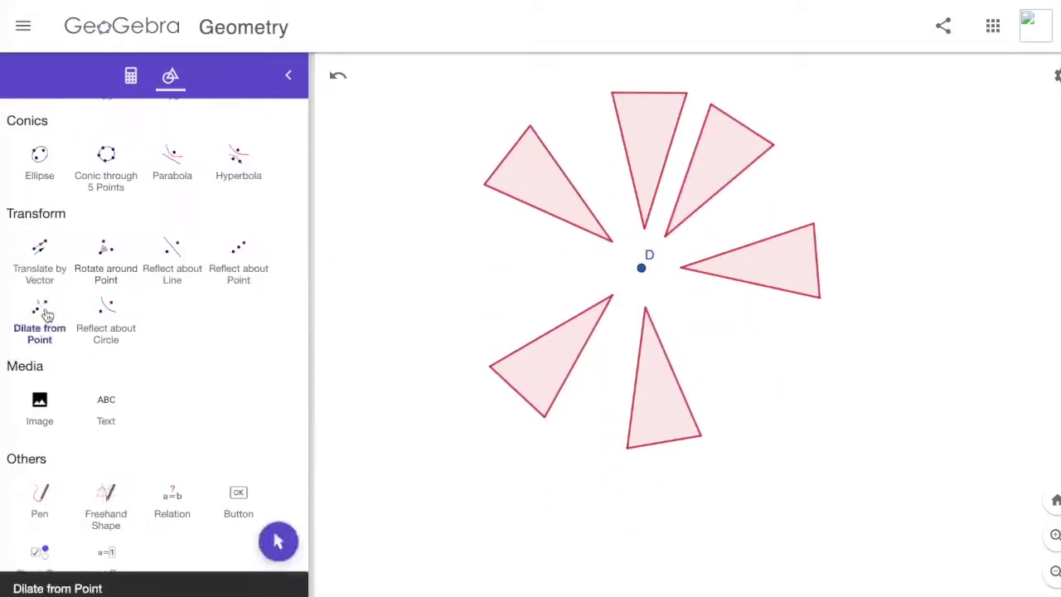
click(108, 263)
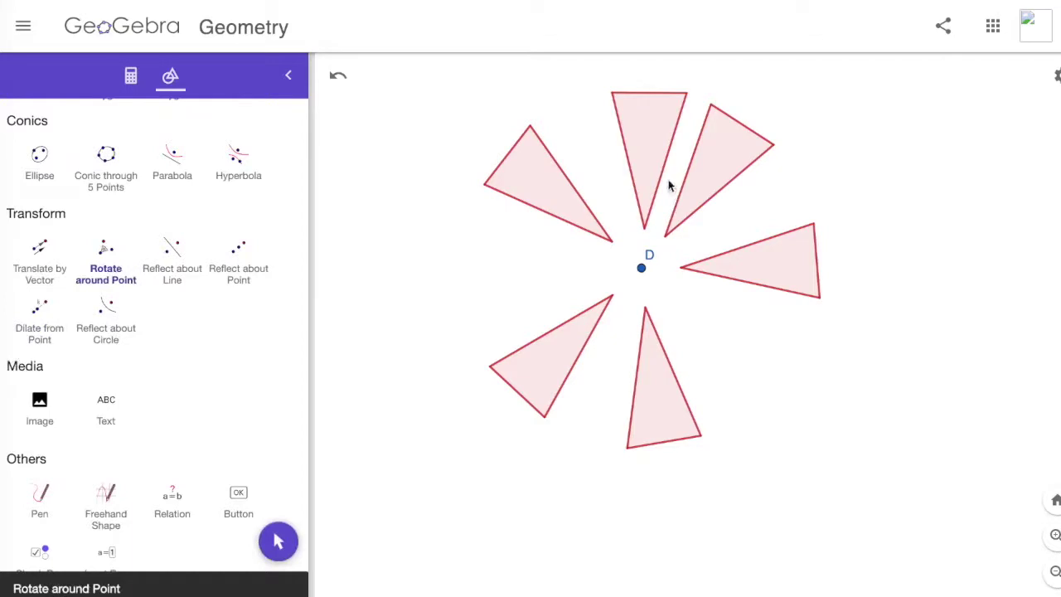
Recolour the upper-right triangle #FF3366, cancelling the stray rotation prompt from new point H
click(702, 185)
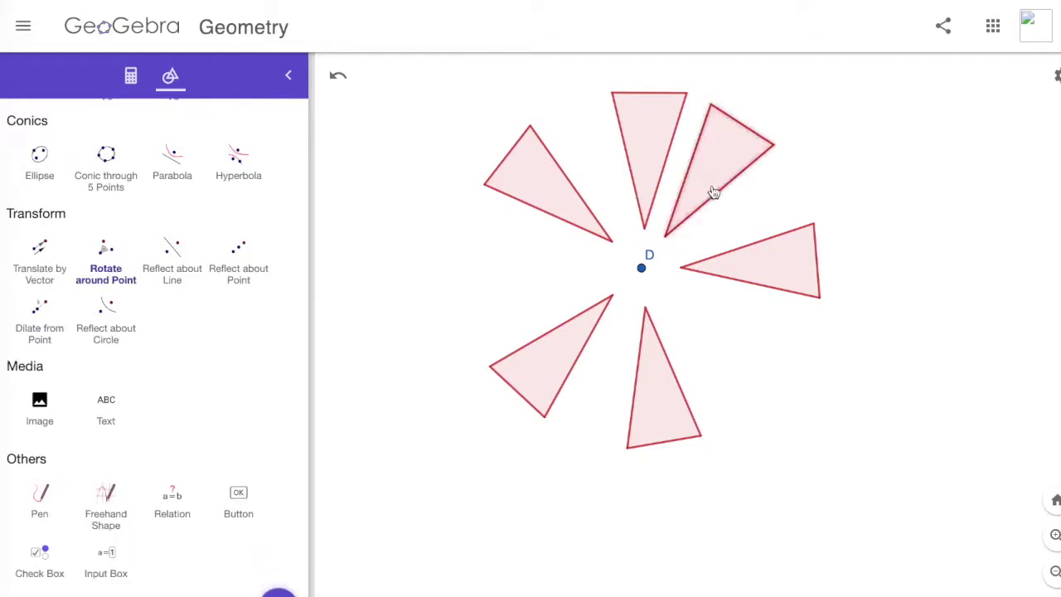
right_click(714, 193)
click(764, 287)
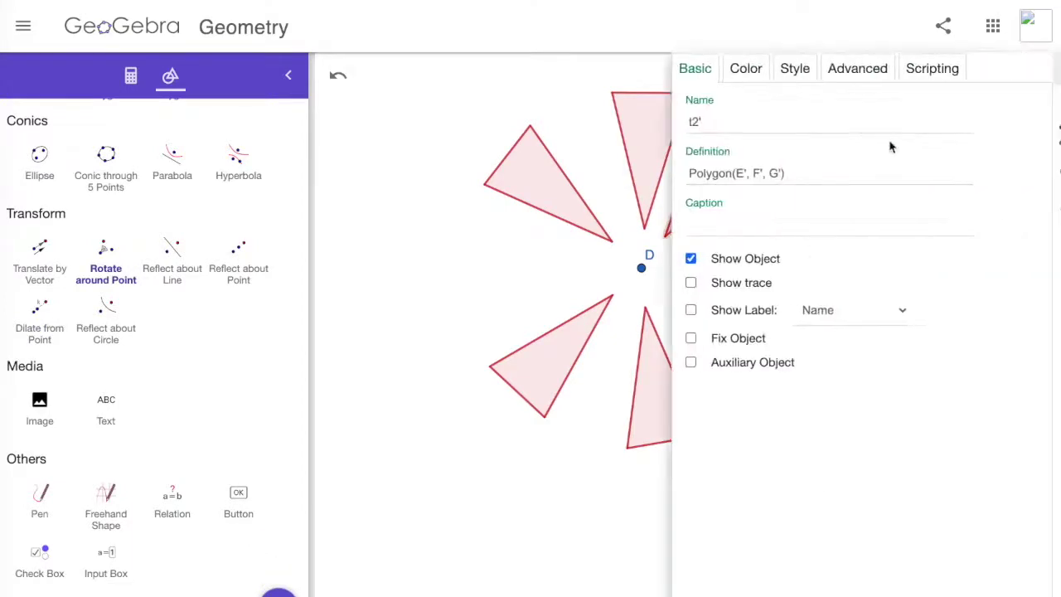
click(750, 68)
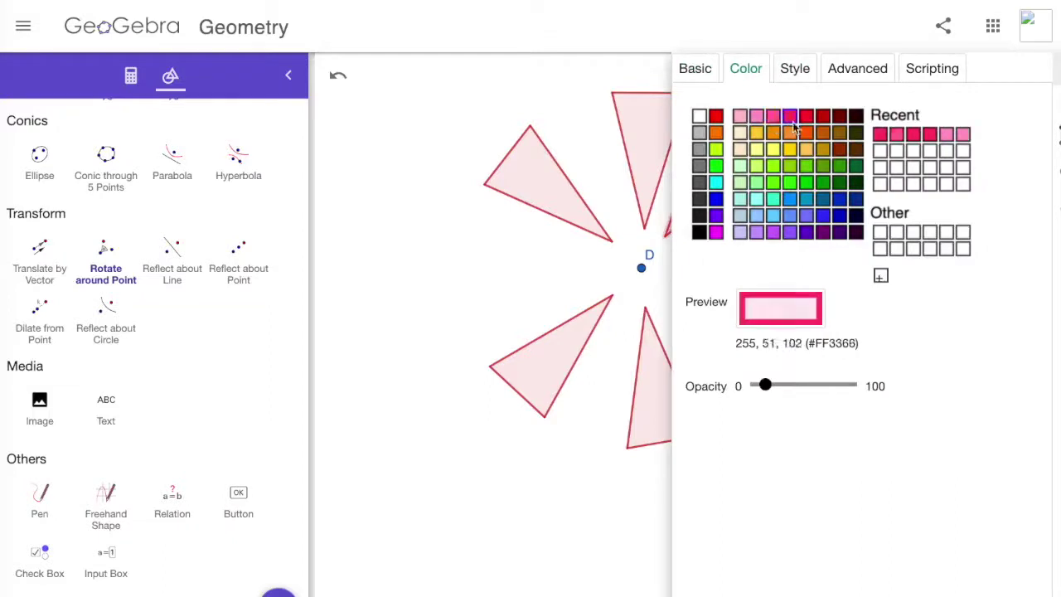
click(791, 118)
click(556, 278)
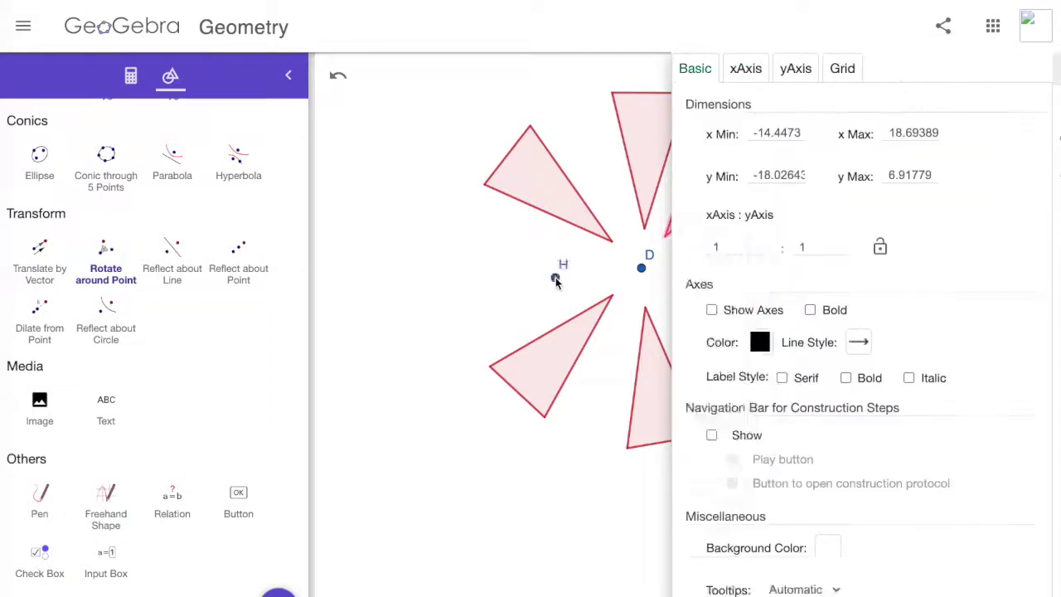
click(559, 325)
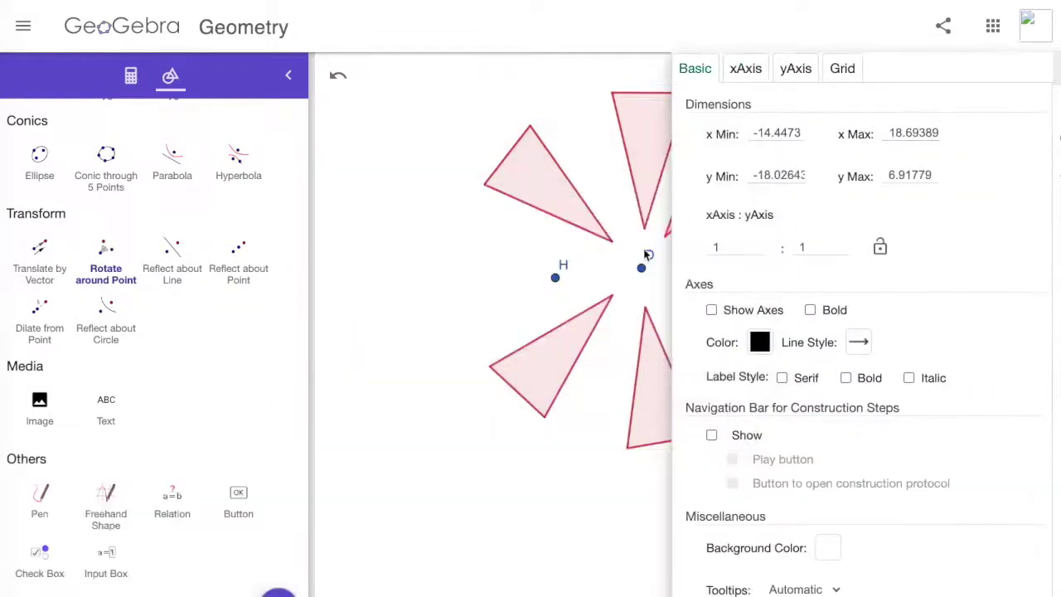
click(670, 238)
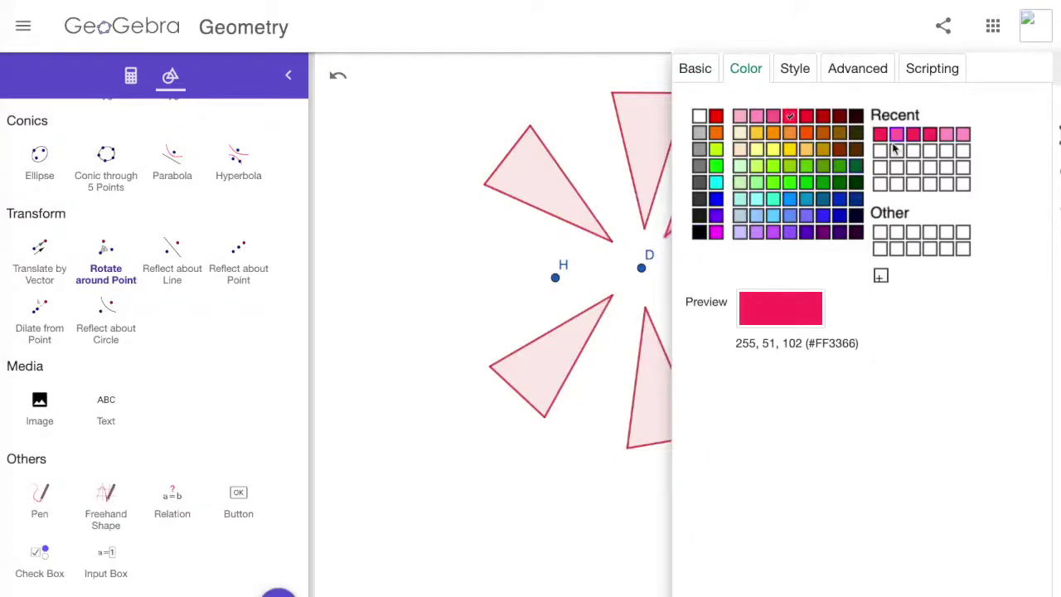
click(1041, 94)
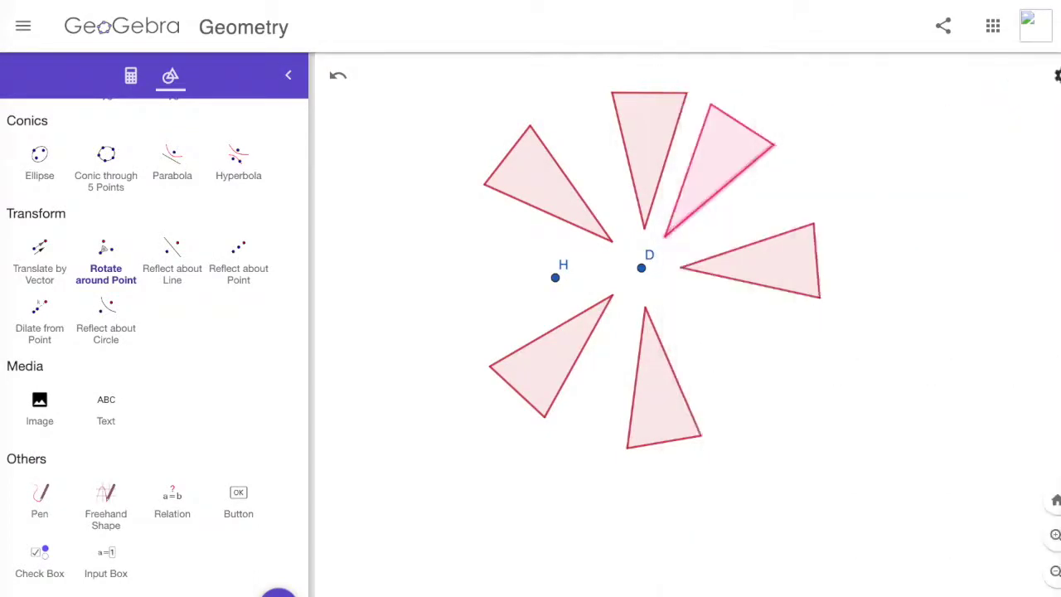
Rotate a triangle around centre D by 137.5°
click(642, 268)
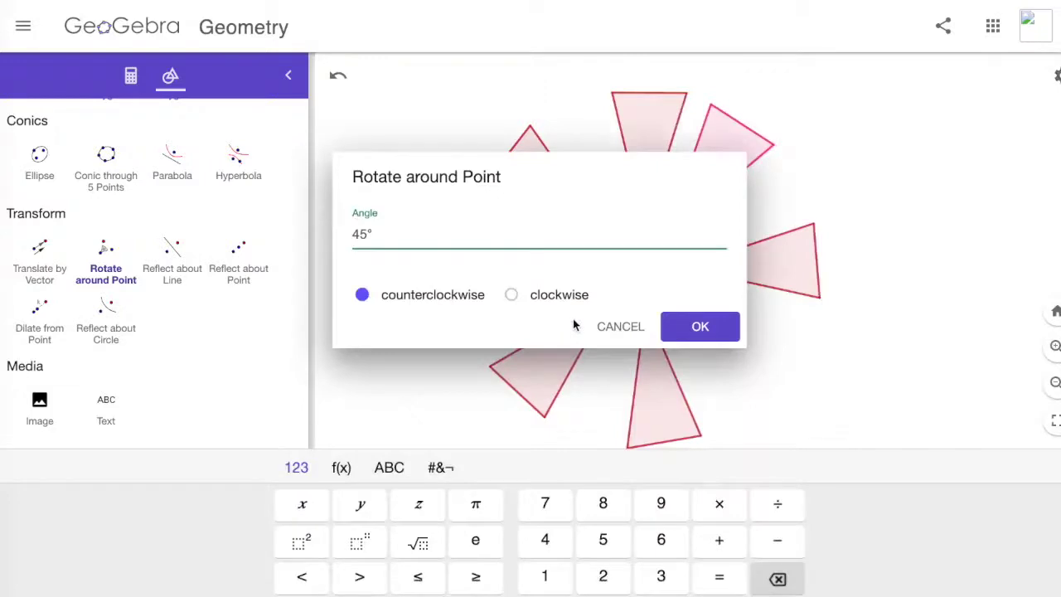
drag(402, 235, 336, 240)
text(137.5°)
key(Return)
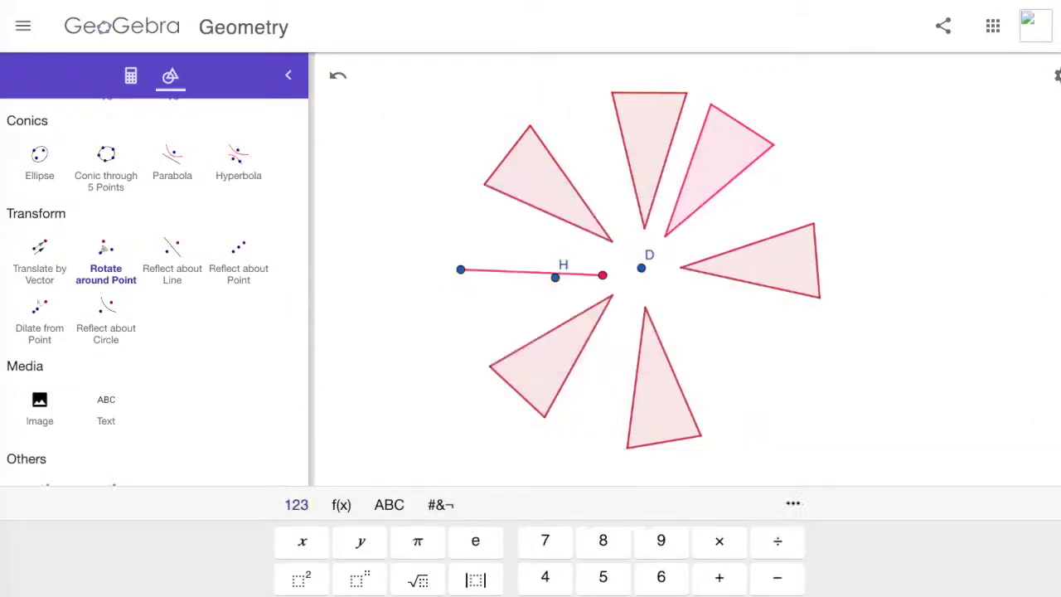
Undo the stray rotation and rotate the upper-right triangle around D by a pasted 137.5° angle
click(339, 74)
click(338, 76)
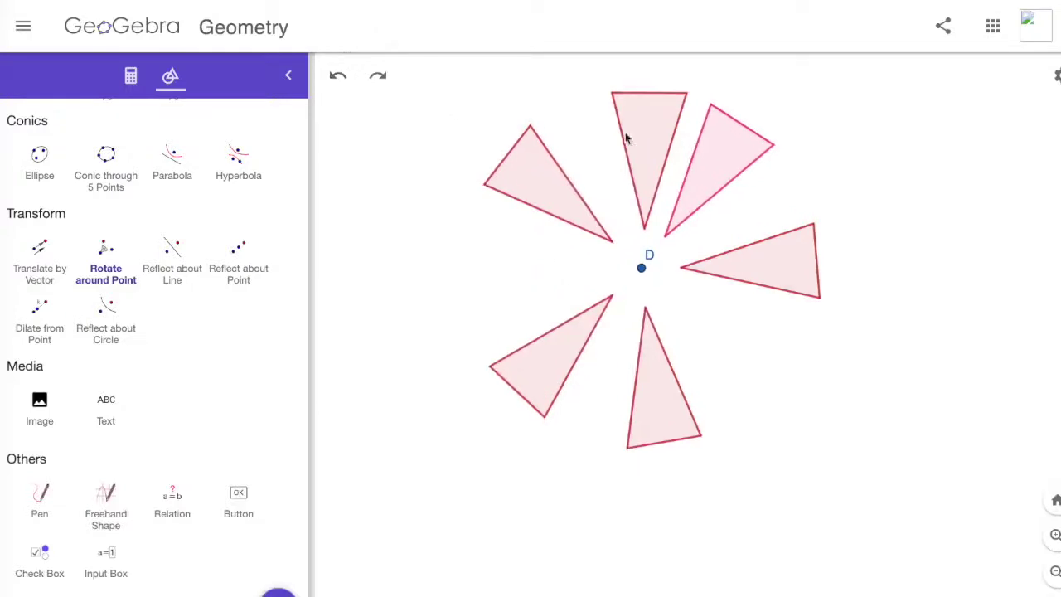
click(707, 165)
click(644, 269)
text(137.5°)
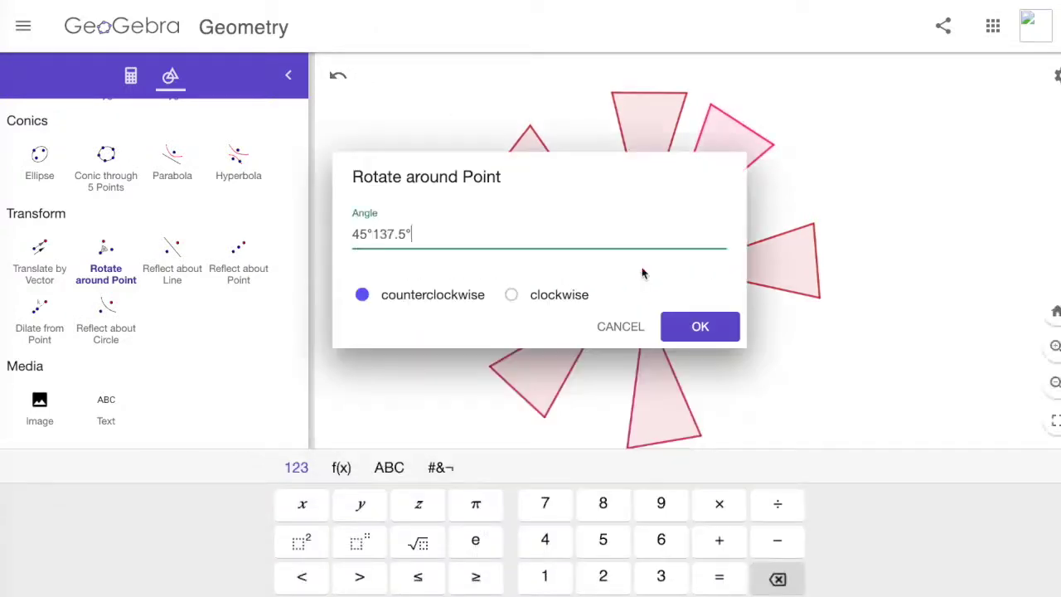
text(a)
text(137.5°)
key(ctrl+a)
text(137.5°)
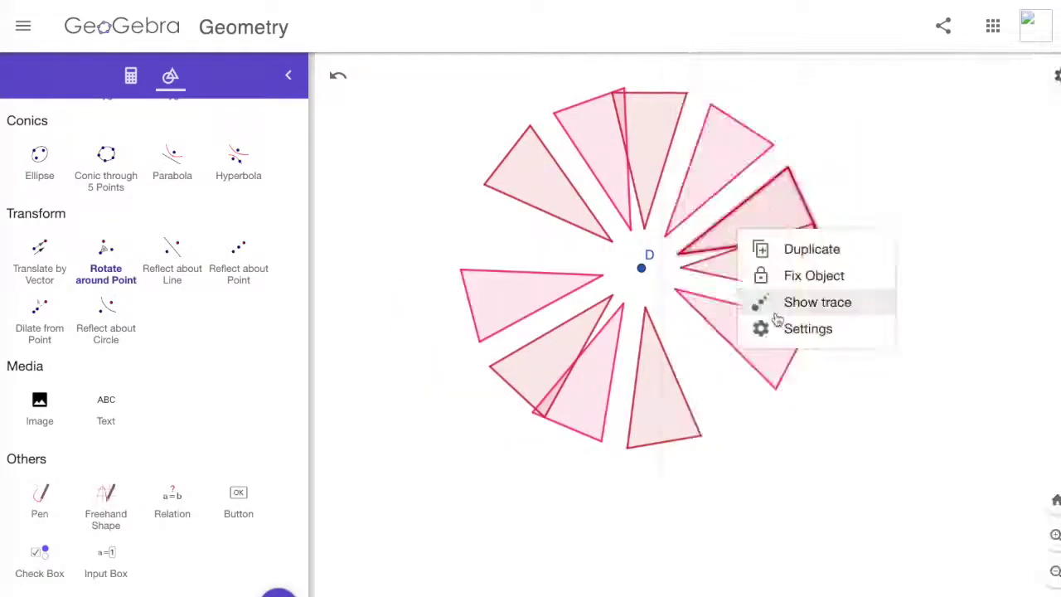
Add more triangles rotated around D and recolour the left triangle
click(641, 267)
text(157.5)
click(691, 327)
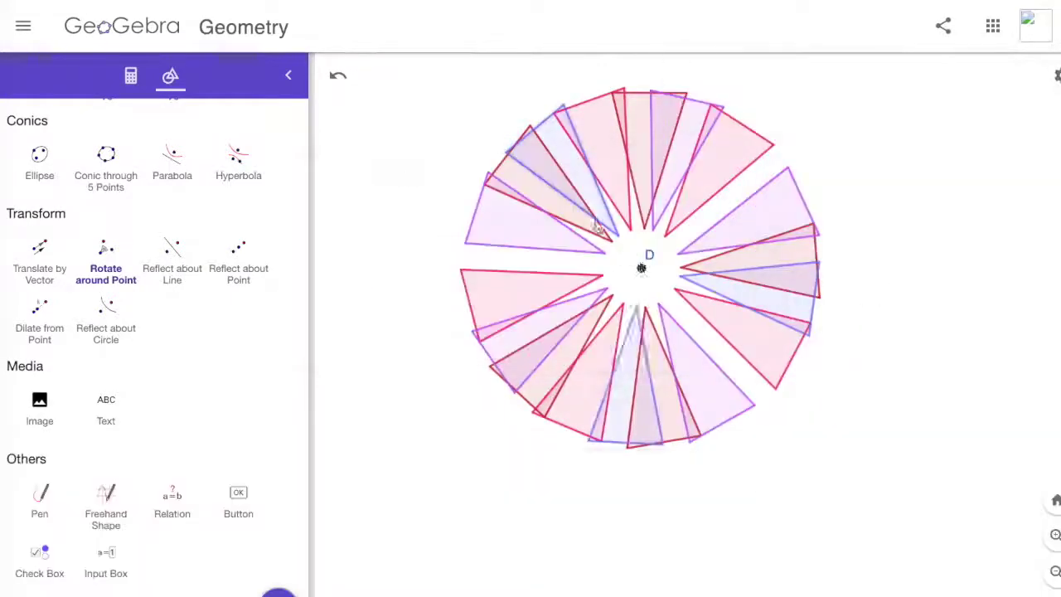
click(531, 265)
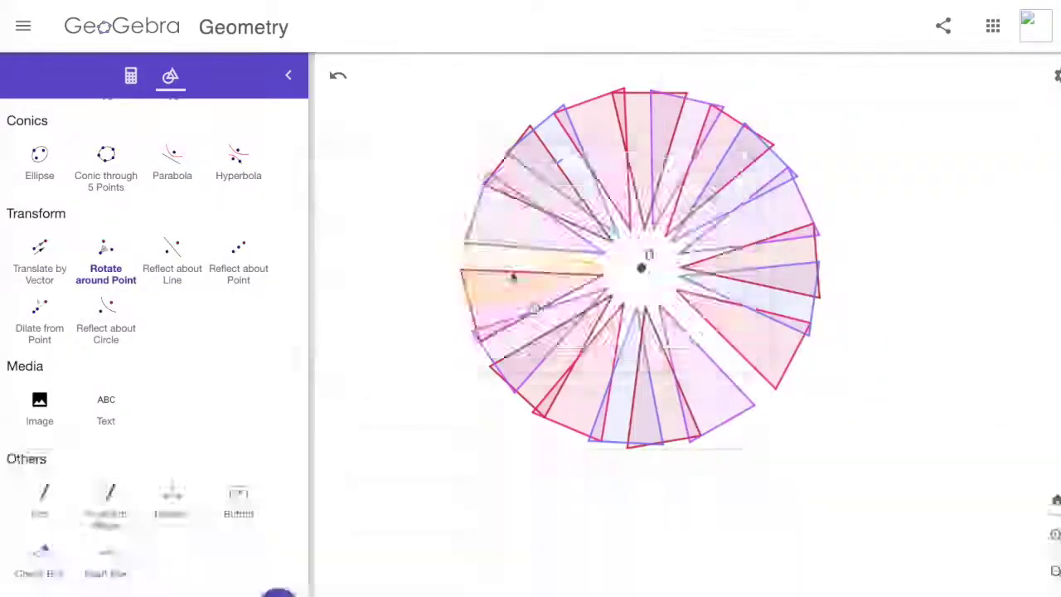
click(515, 277)
click(641, 268)
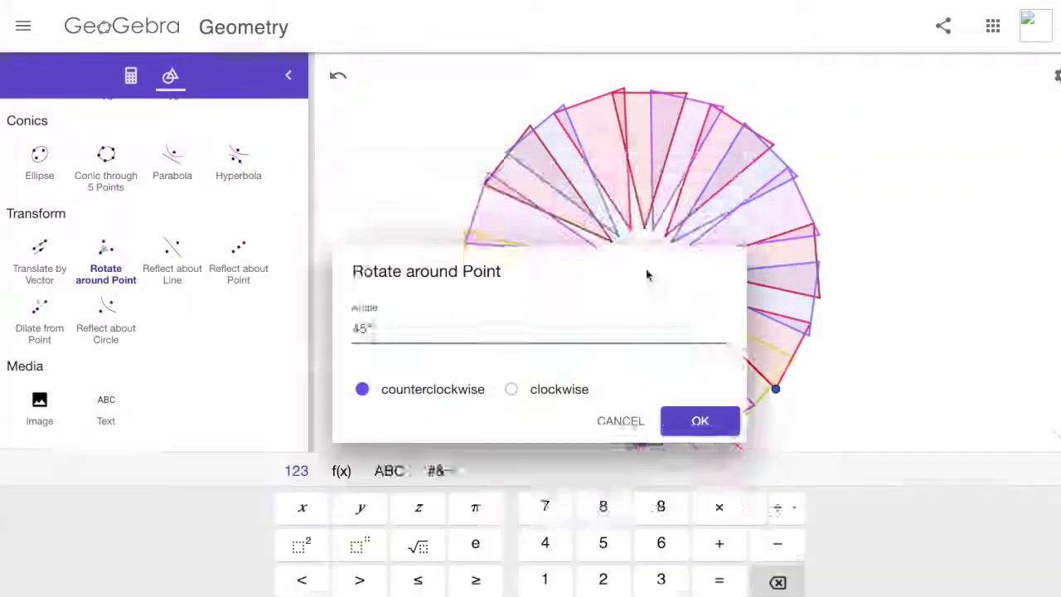
click(693, 420)
click(338, 76)
click(641, 268)
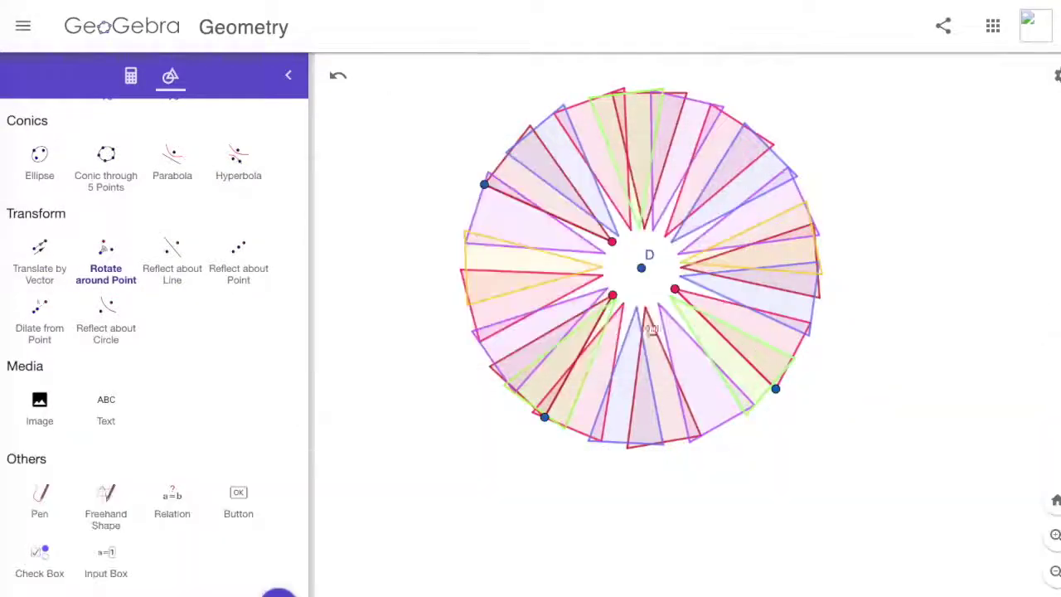
Hide the unwanted extra vertex points through the object settings
right_click(459, 166)
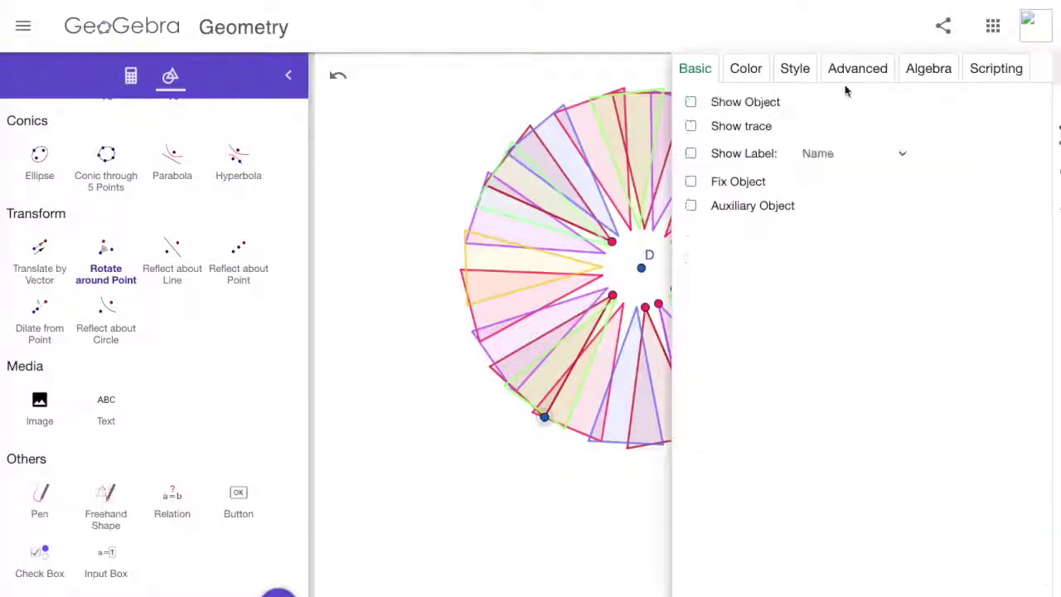
right_click(667, 336)
click(685, 431)
click(690, 259)
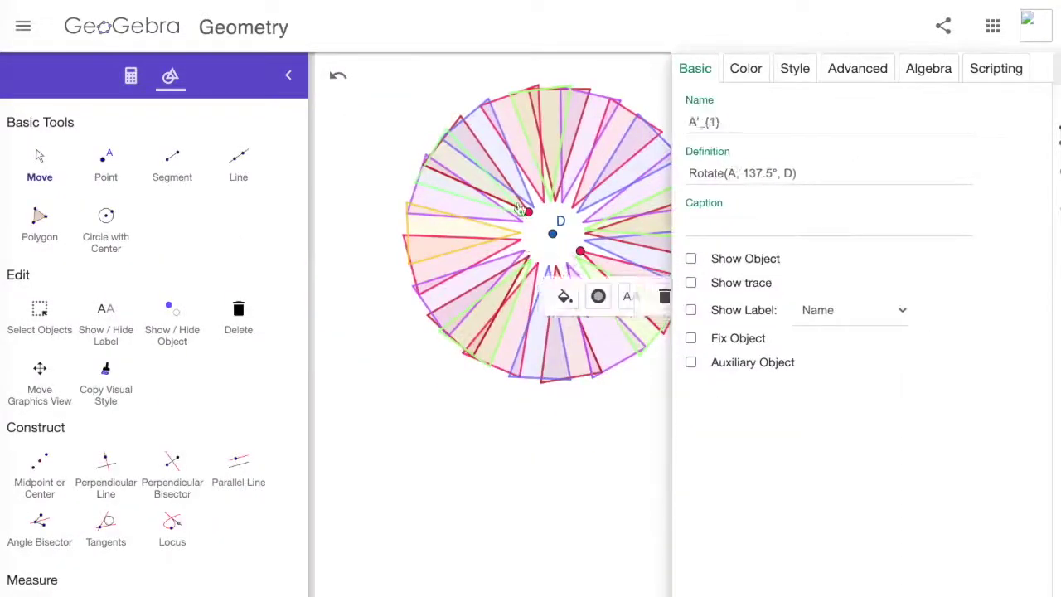
click(690, 259)
scroll(155, 332, down, 5)
click(105, 323)
Rotate another triangle around D by 137.5°, then return to moving objects
click(580, 325)
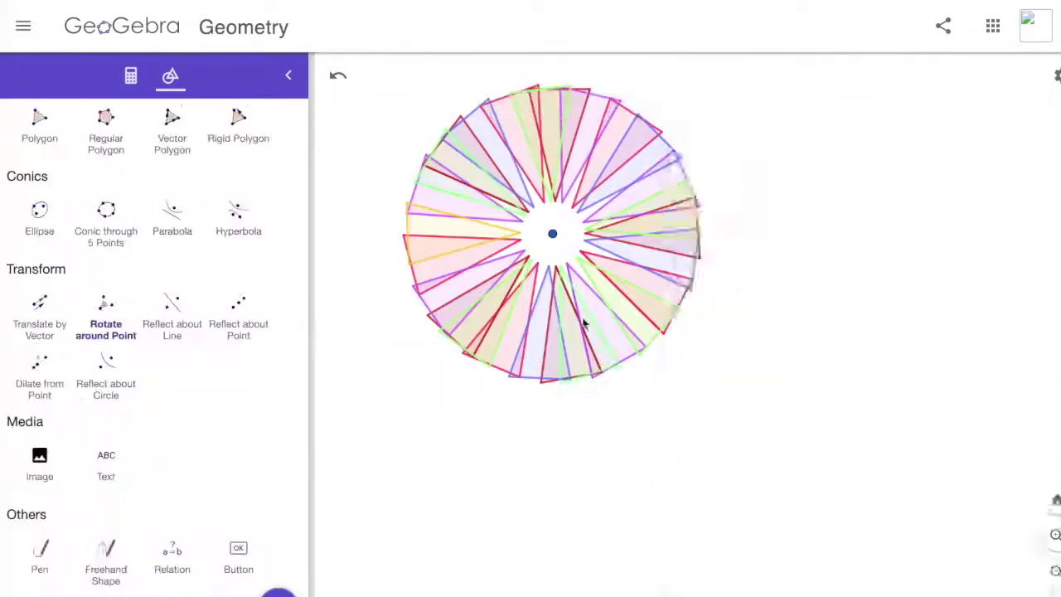
click(552, 234)
text(137.5)
click(701, 326)
click(553, 238)
click(687, 324)
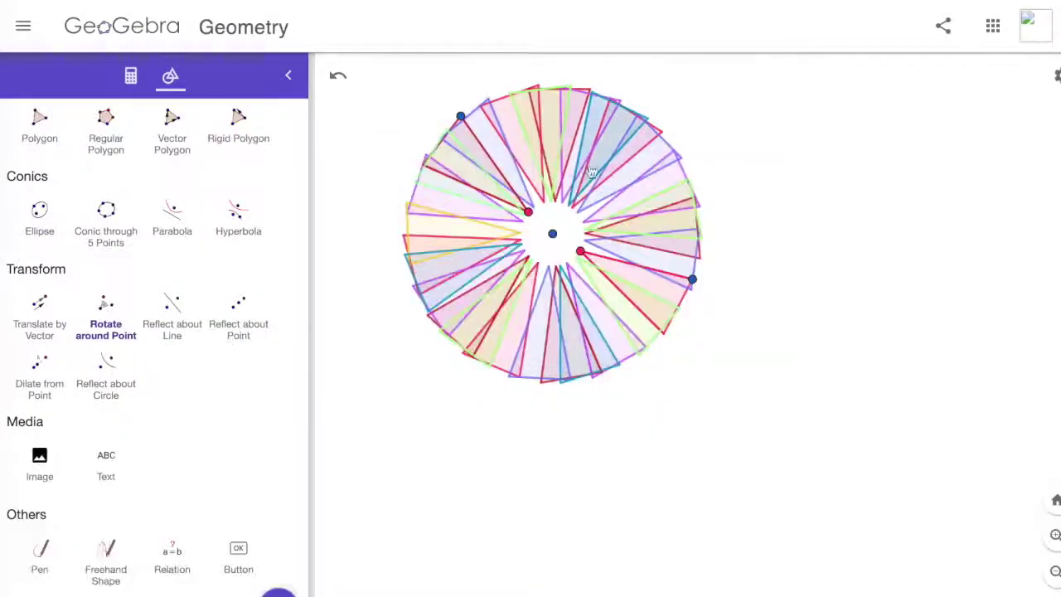
key(Escape)
scroll(932, 355, up, 3)
scroll(932, 355, down, 3)
Pick another wheel triangle for rotation, briefly opening and closing its settings
click(870, 419)
click(694, 94)
scroll(154, 331, down, 5)
click(105, 262)
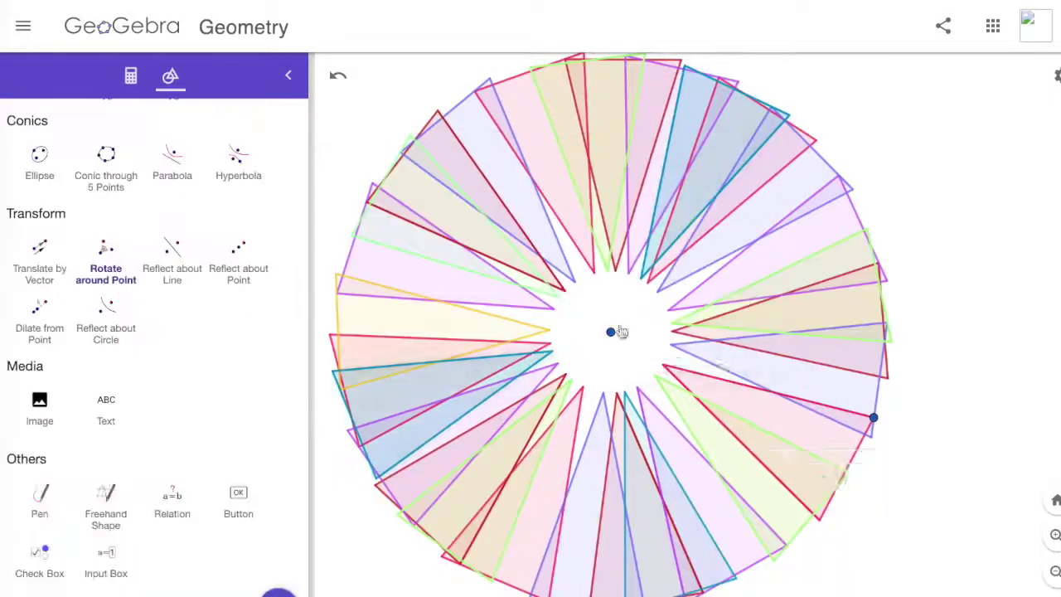
right_click(621, 332)
click(638, 427)
click(725, 259)
Rotate several more triangles around D by 137.5° each, filling the wheel
click(610, 332)
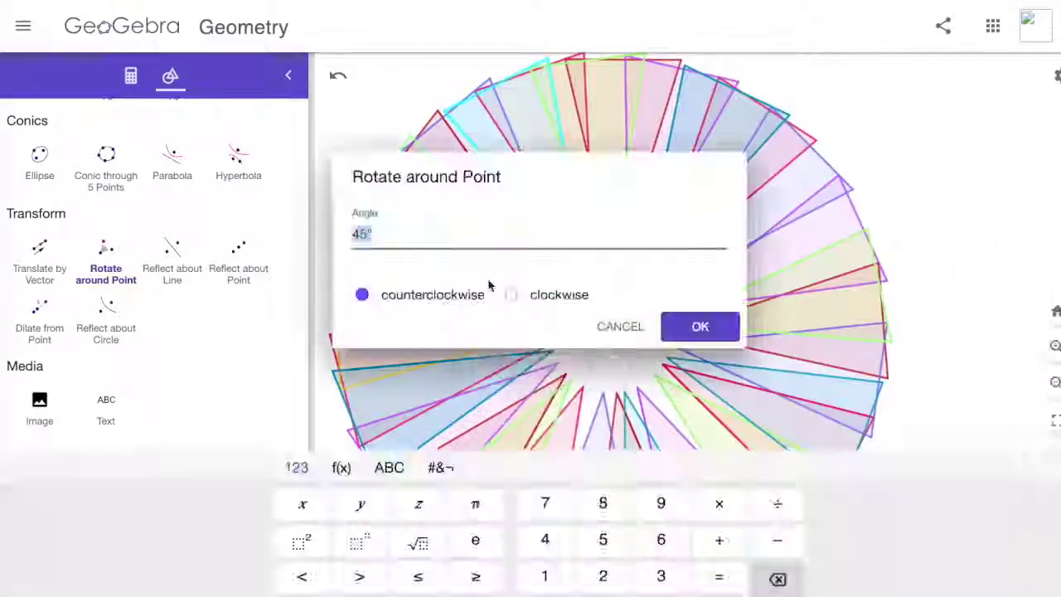
text(137.5)
click(699, 324)
click(539, 322)
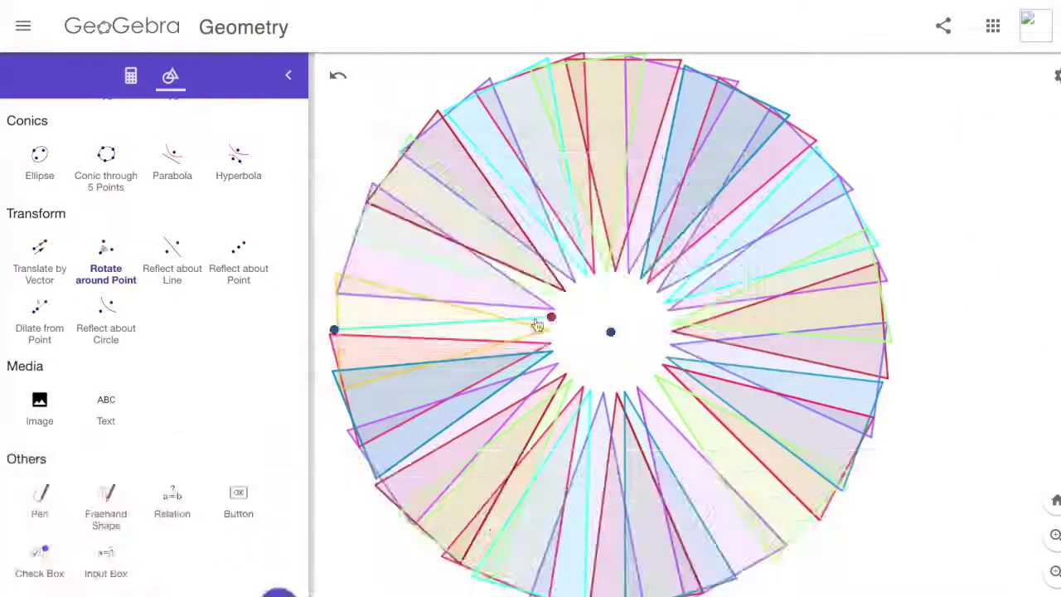
click(610, 332)
text(137.5)
click(699, 325)
click(610, 332)
text(137.5)
click(699, 325)
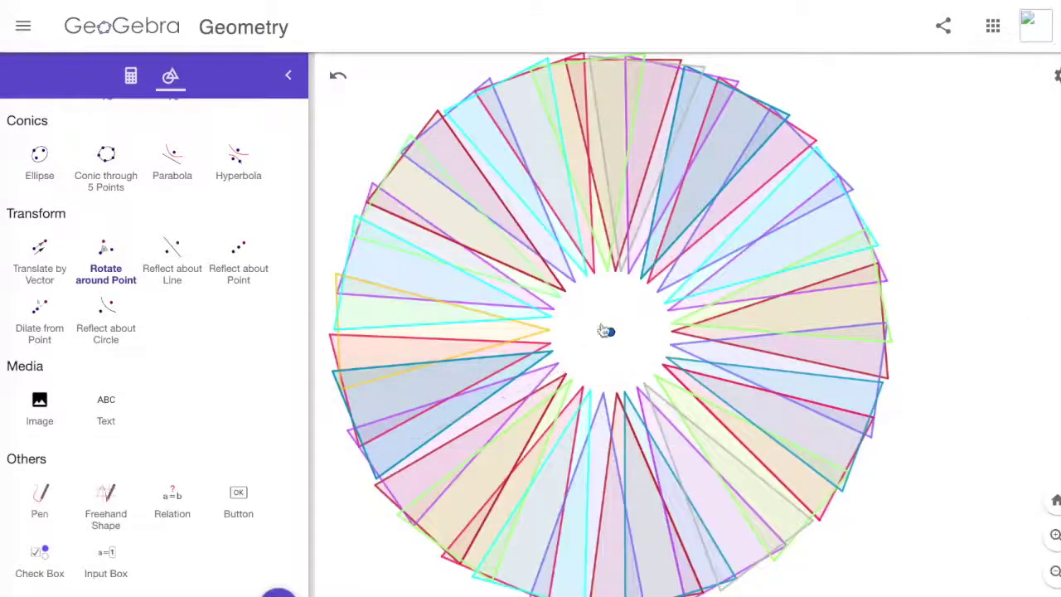
click(610, 332)
click(699, 325)
Add further rotated triangles, including black ones, then undo the last rotation
right_click(719, 340)
click(610, 332)
click(682, 420)
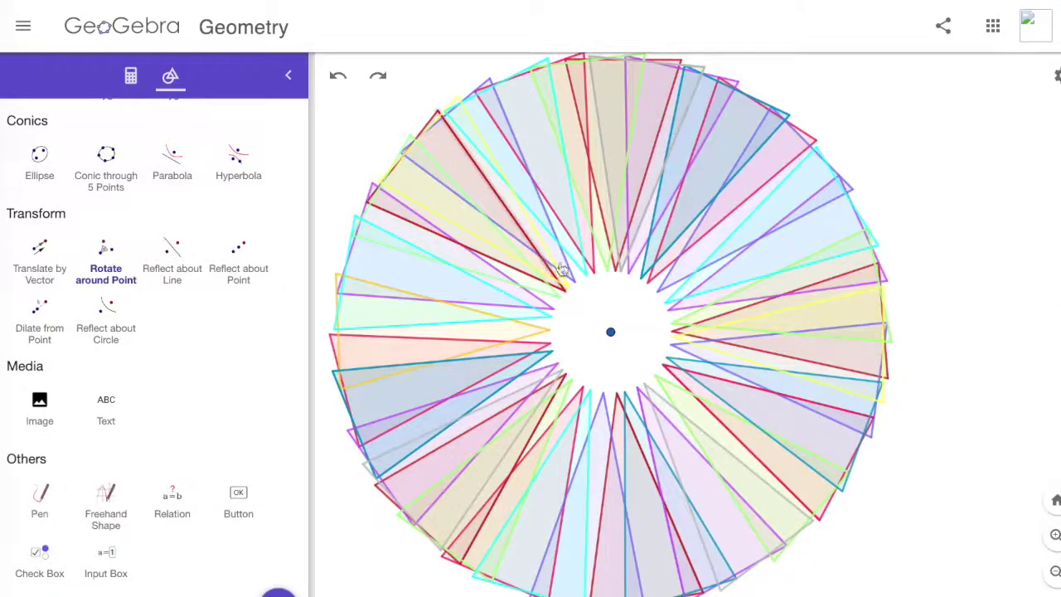
click(610, 334)
click(699, 324)
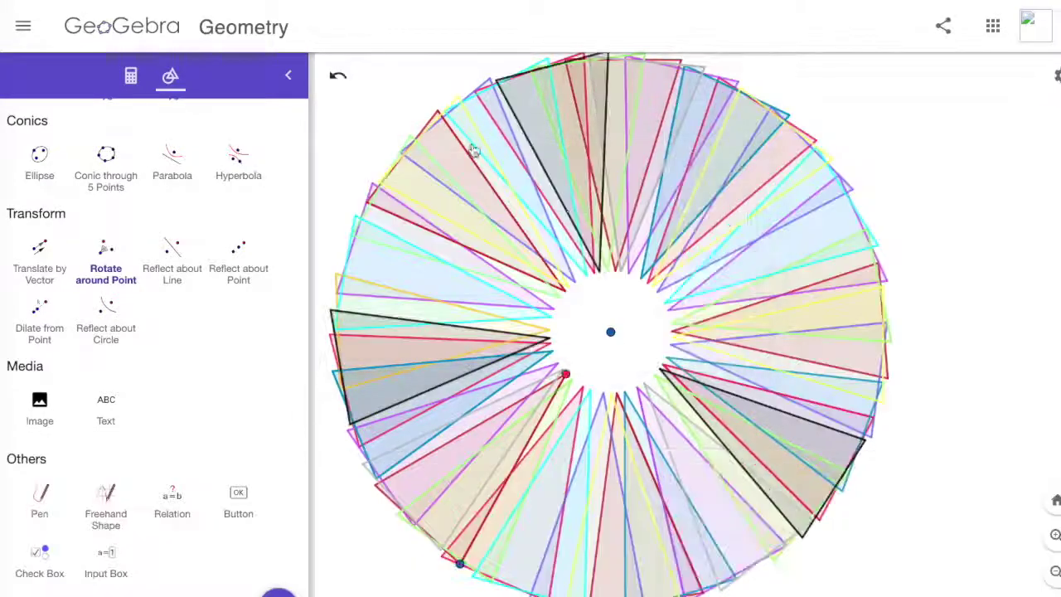
key(ctrl+z)
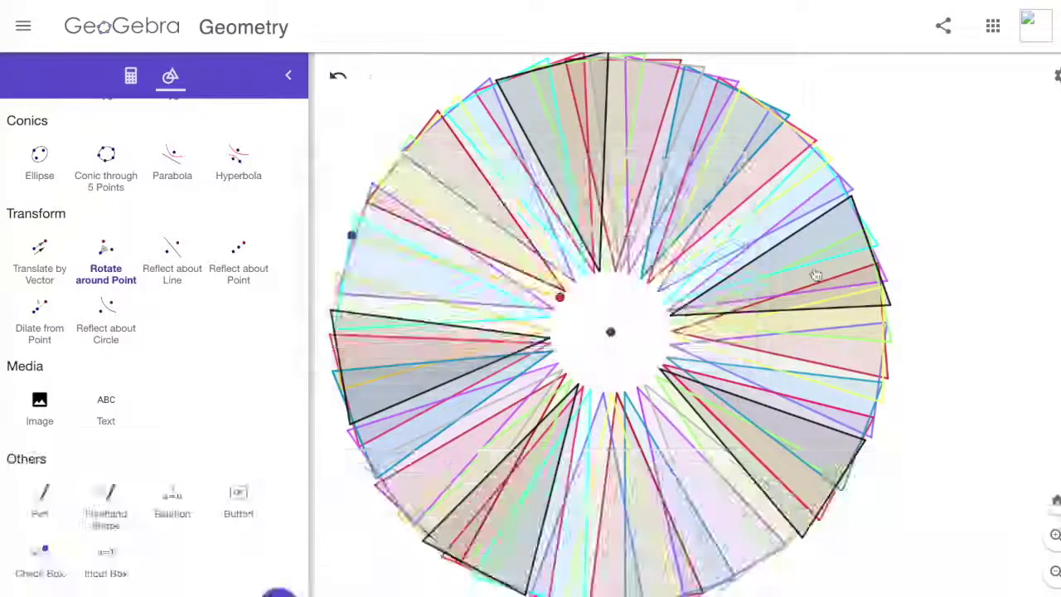
Undo the extra triangles and an accidentally added point, then open a triangle's options
right_click(559, 296)
click(611, 334)
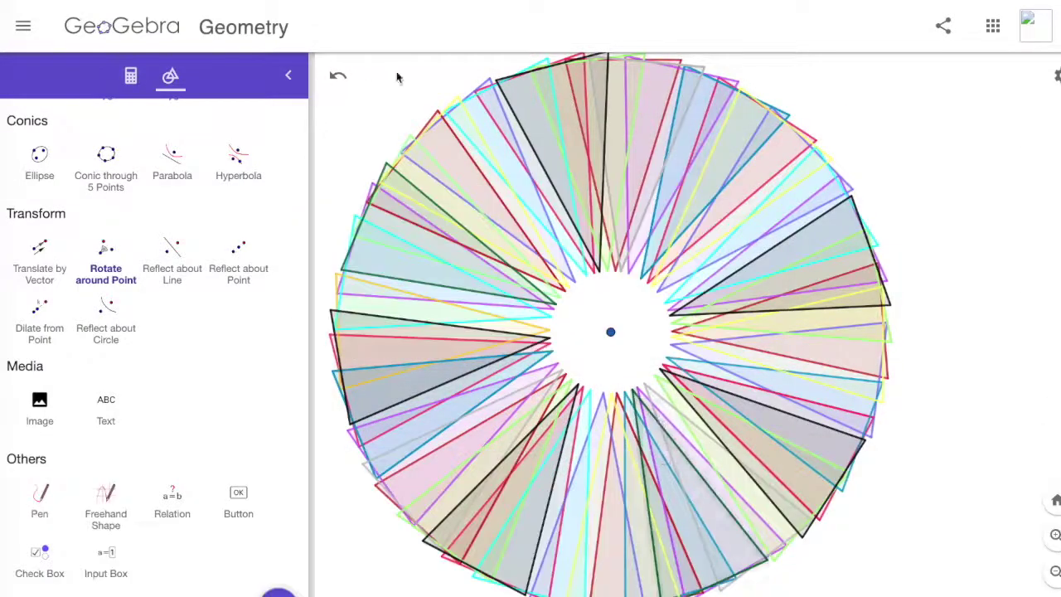
click(611, 333)
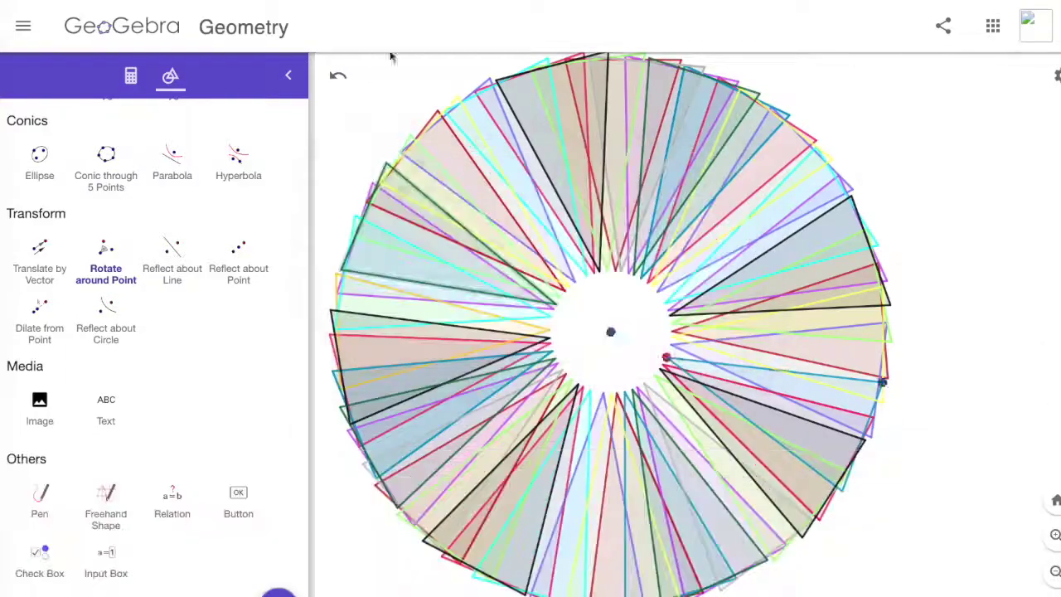
key(ctrl+z)
key(ctrl+z)
click(602, 340)
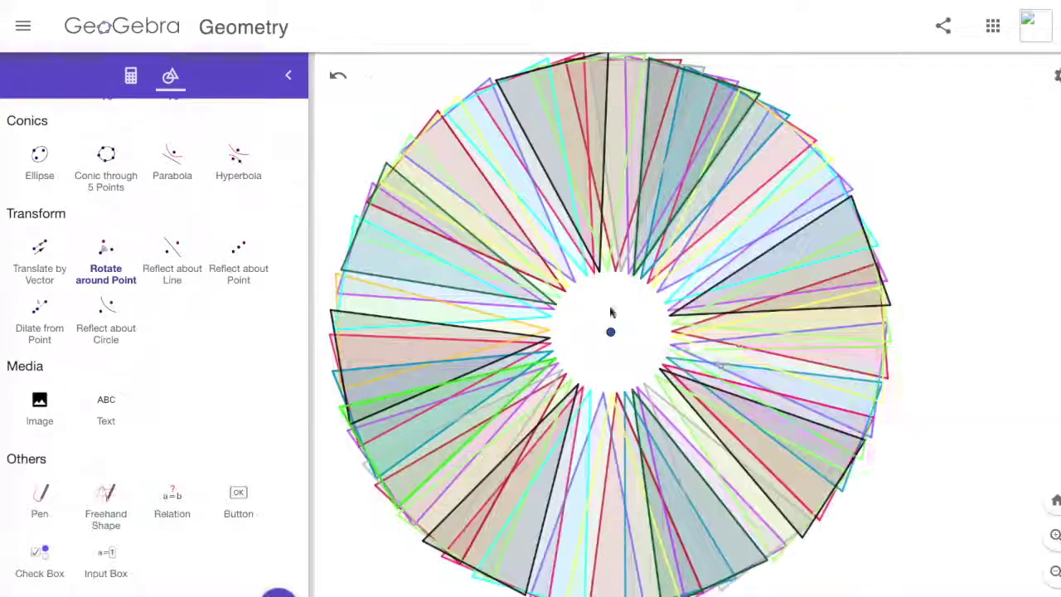
click(782, 166)
key(ctrl+z)
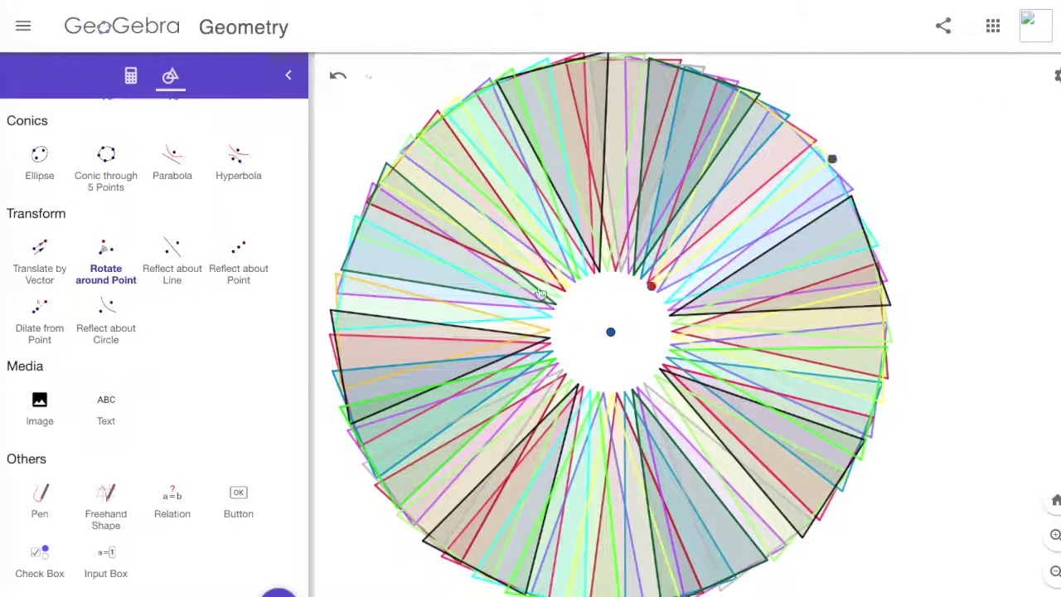
key(ctrl+z)
right_click(702, 433)
Colour the triangle a custom brownish orange (RGB 153, 102, 0)
click(770, 524)
click(745, 68)
click(880, 275)
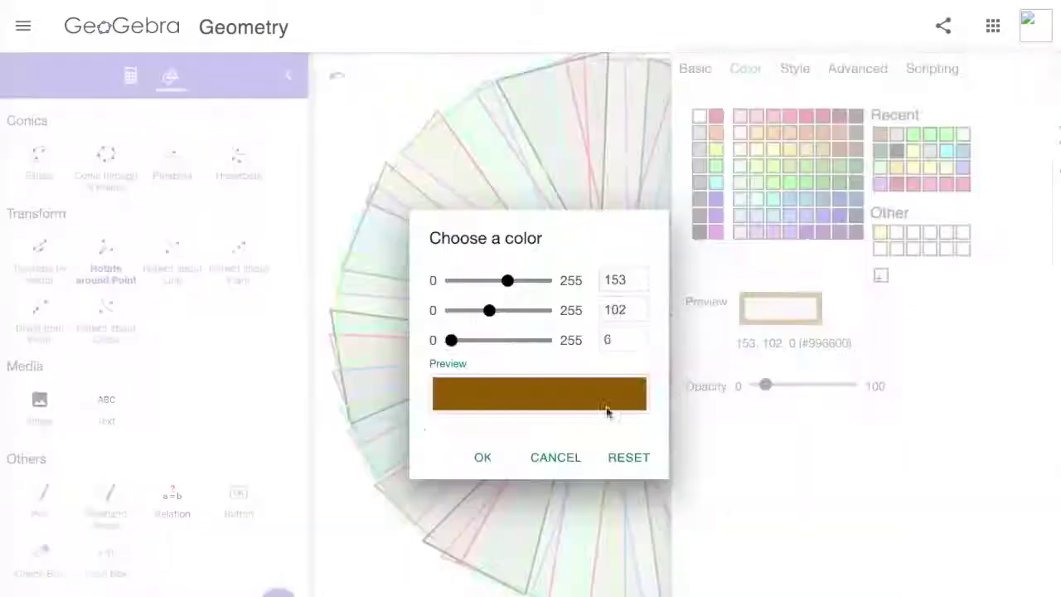
click(480, 455)
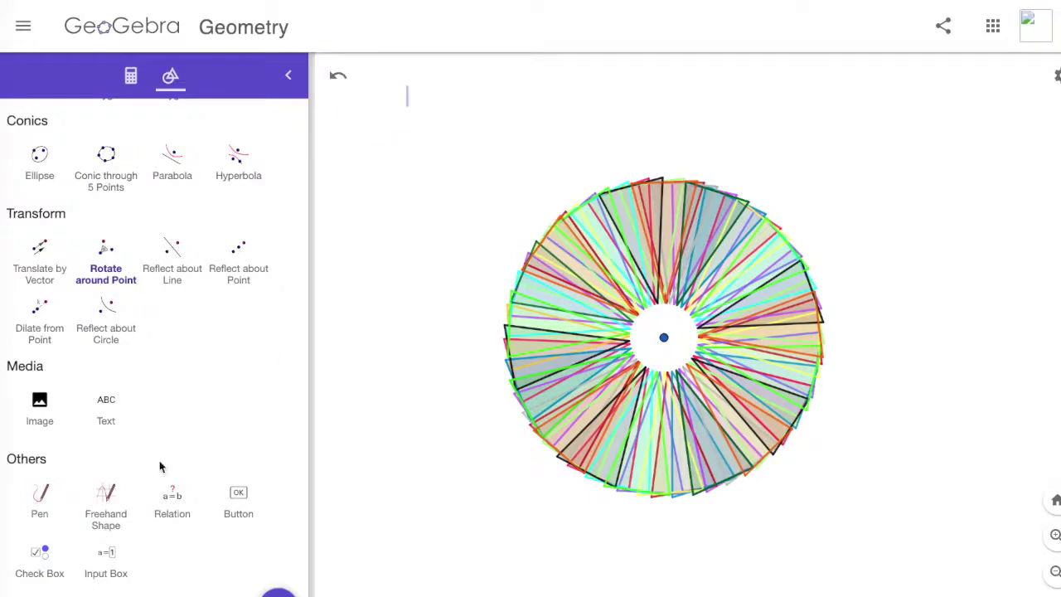
With the Pen tool, draw the lower curve of a handwritten Q beside the wheel
click(36, 497)
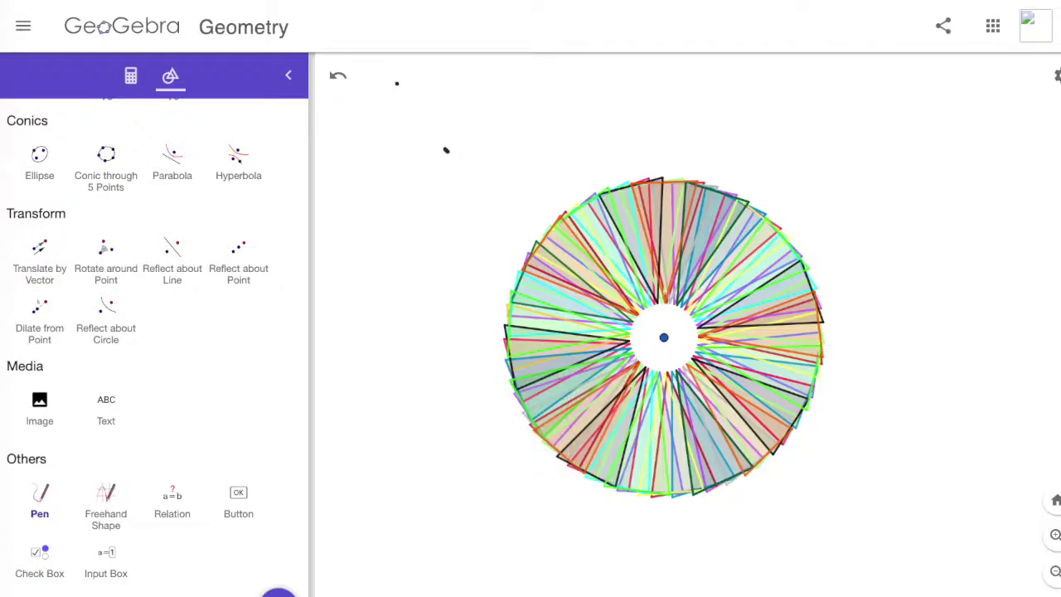
drag(401, 162, 433, 194)
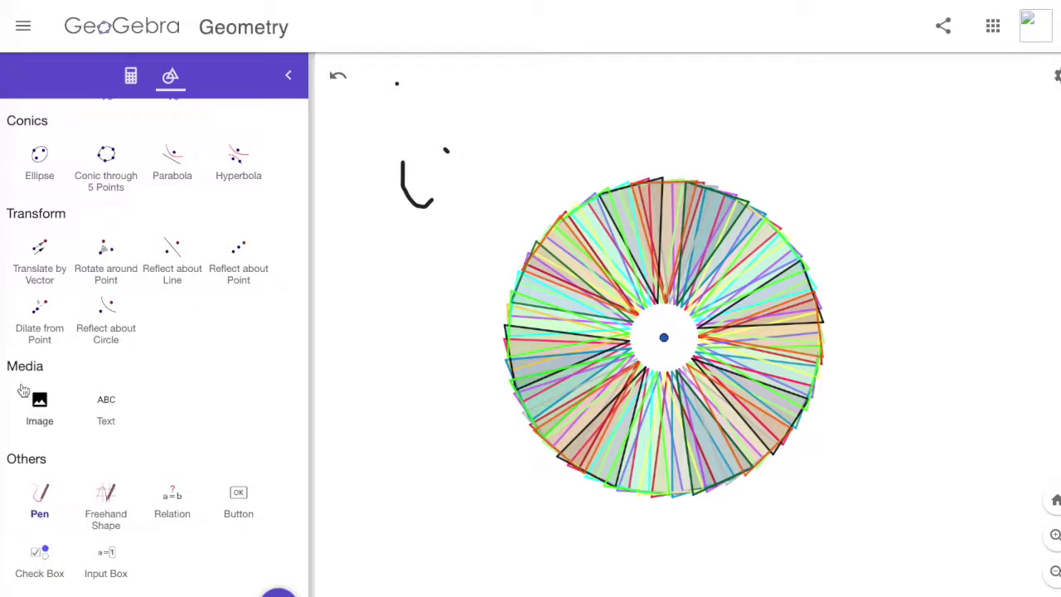
Finish the handwritten Q with a dot and write 1, 1, 2, 3, 5, 8, 13 across the top
mouse_move(399, 118)
mouse_down()
mouse_move(413, 156)
mouse_move(448, 187)
mouse_up()
click(454, 136)
drag(500, 101, 501, 148)
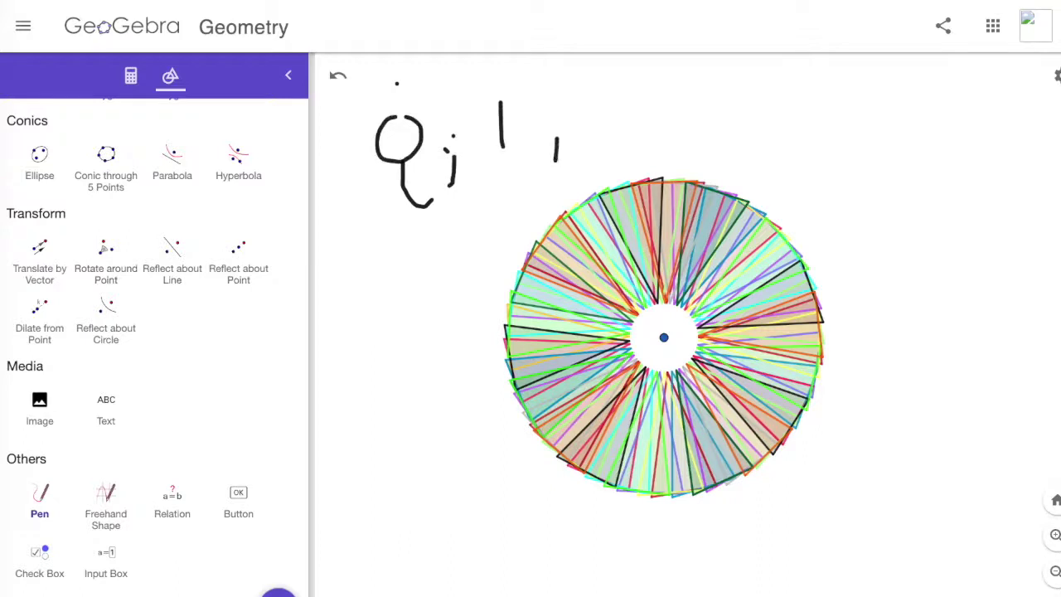
drag(589, 102, 589, 138)
drag(669, 91, 703, 126)
drag(768, 94, 755, 126)
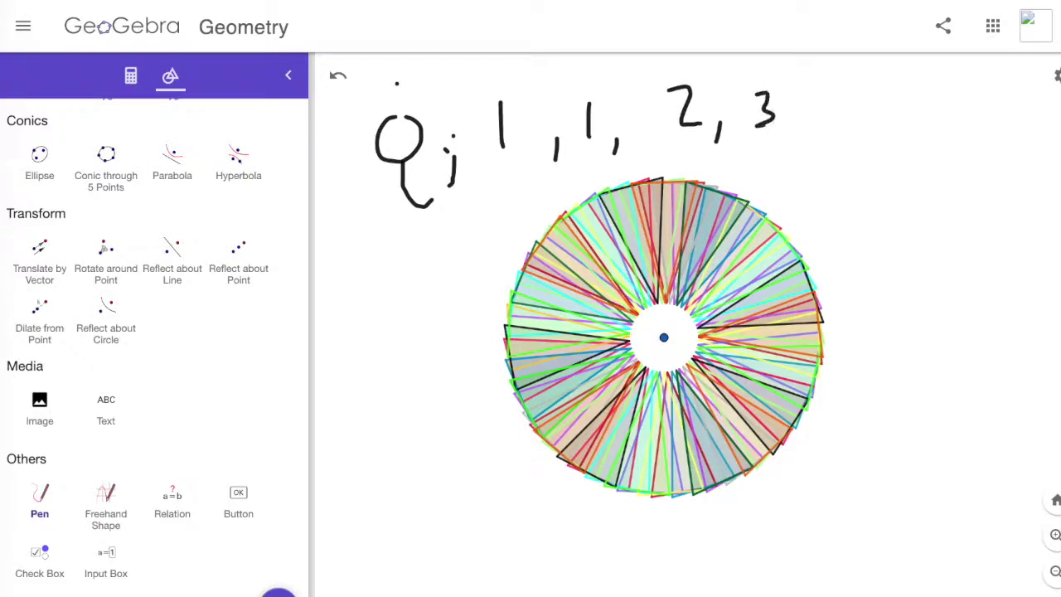
mouse_move(817, 73)
mouse_down()
mouse_move(822, 114)
mouse_move(852, 77)
mouse_up()
mouse_move(895, 104)
mouse_down()
mouse_move(914, 133)
mouse_move(962, 135)
mouse_up()
mouse_move(978, 103)
mouse_down()
mouse_move(995, 116)
mouse_move(981, 135)
mouse_up()
drag(1013, 131, 1008, 152)
Write 34 and a 5 below 13, then undo those mistaken strokes
mouse_move(866, 163)
mouse_down()
mouse_move(869, 193)
mouse_move(917, 180)
mouse_up()
drag(912, 164, 912, 190)
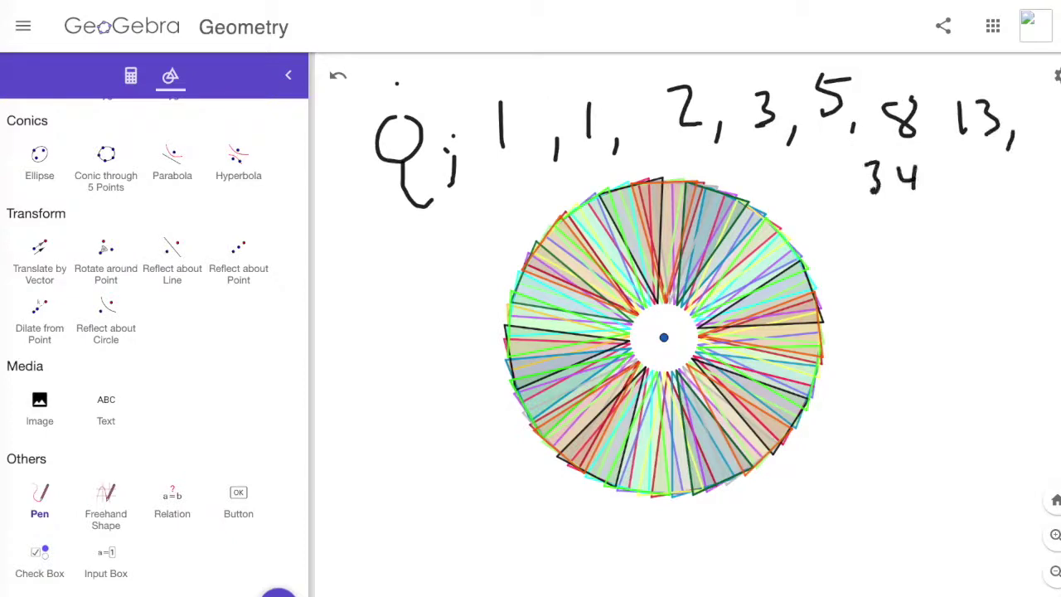
drag(880, 230, 880, 256)
drag(878, 224, 903, 219)
click(338, 79)
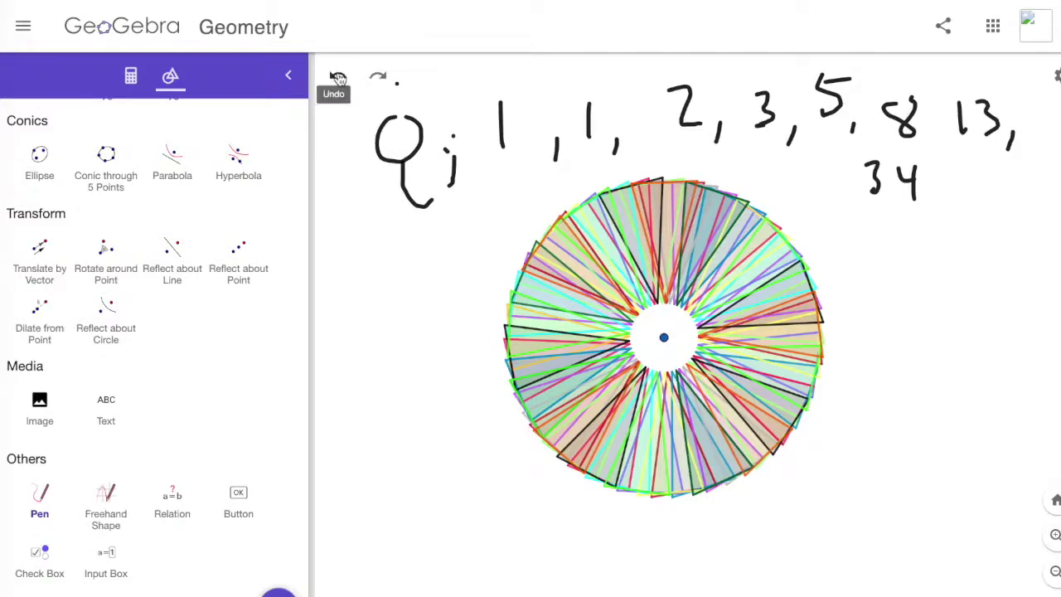
click(338, 80)
click(338, 79)
click(338, 79)
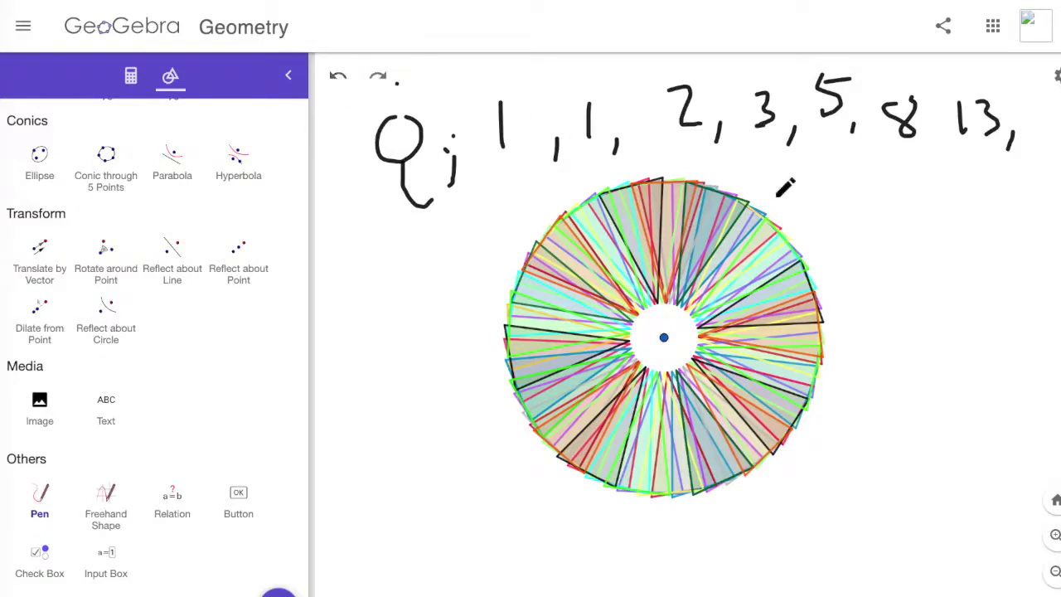
Handwrite 21, 34, 55, 89 and 144 in a column below 13
drag(858, 189, 889, 212)
drag(885, 184, 887, 212)
drag(888, 248, 889, 276)
drag(917, 240, 932, 272)
drag(887, 346, 884, 380)
drag(903, 342, 919, 340)
drag(934, 333, 929, 374)
drag(936, 335, 966, 330)
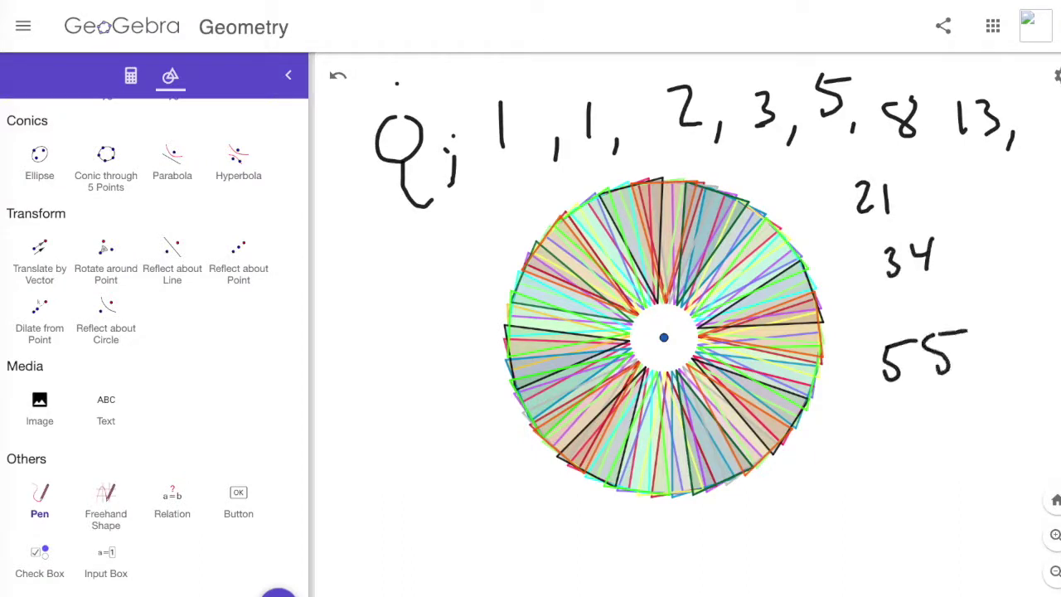
drag(869, 419, 905, 448)
drag(852, 501, 852, 512)
mouse_move(871, 476)
mouse_down()
mouse_move(889, 496)
mouse_move(883, 509)
mouse_up()
mouse_move(897, 477)
mouse_down()
mouse_move(912, 494)
mouse_move(911, 528)
mouse_up()
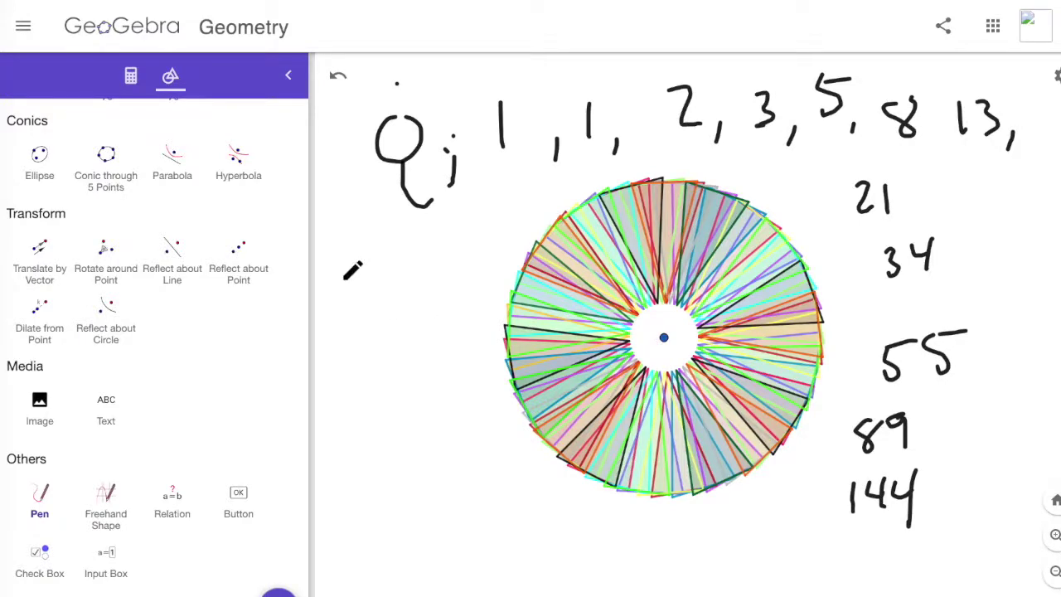
Undo every pen stroke from 144 back to the Q, then return to the Move tool
click(340, 79)
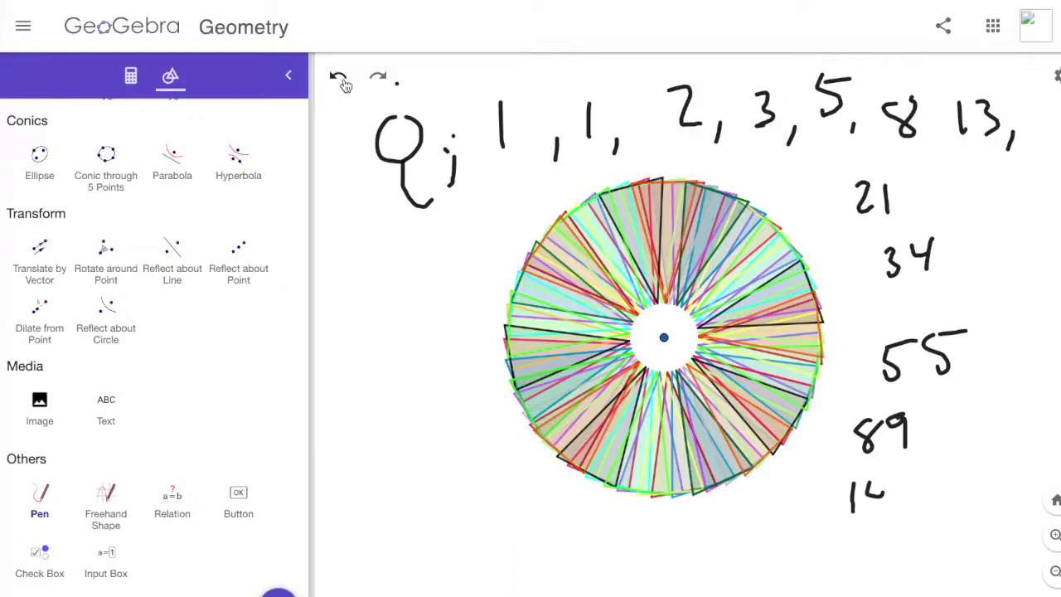
click(341, 80)
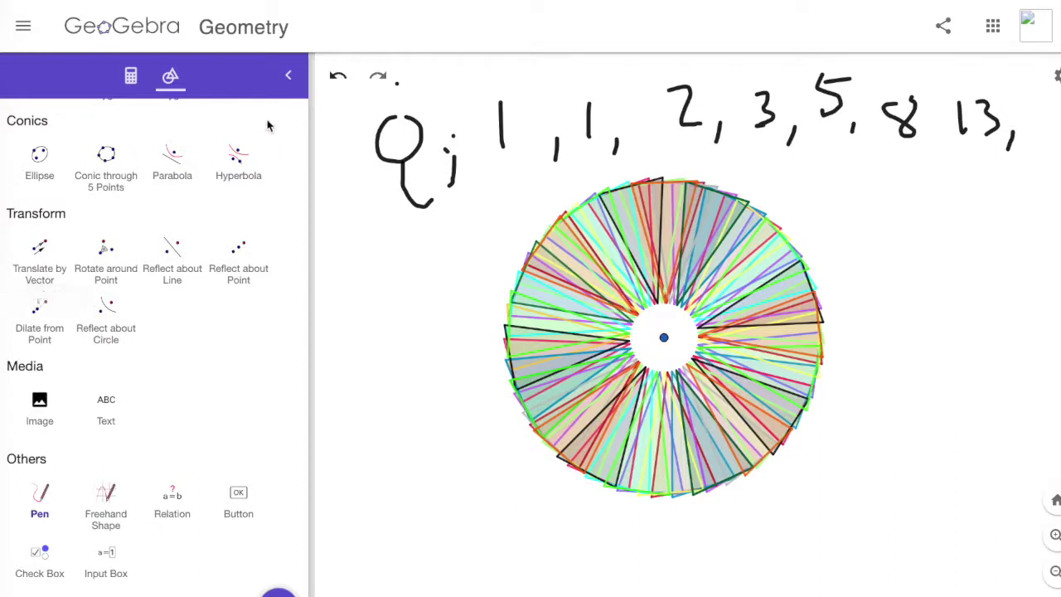
click(340, 77)
click(342, 76)
click(341, 76)
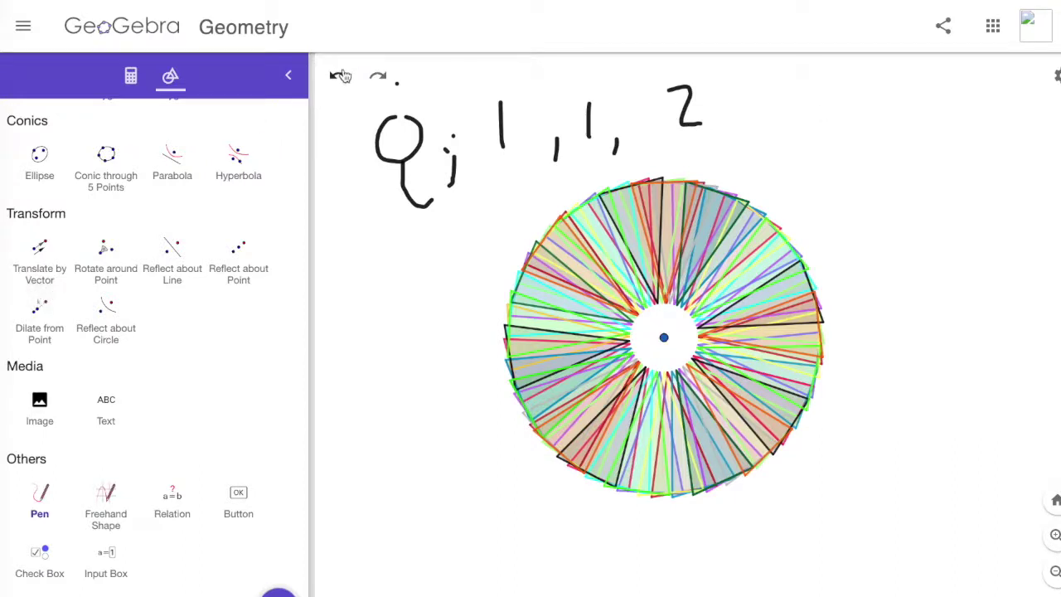
click(341, 76)
click(342, 76)
click(342, 76)
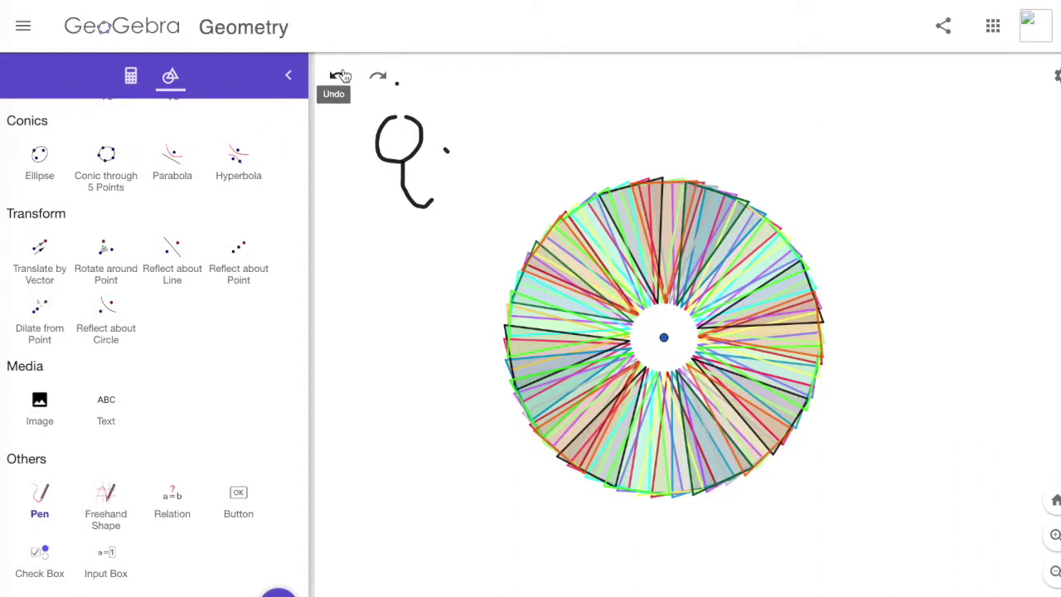
click(341, 76)
click(341, 76)
click(341, 76)
scroll(173, 264, up, 10)
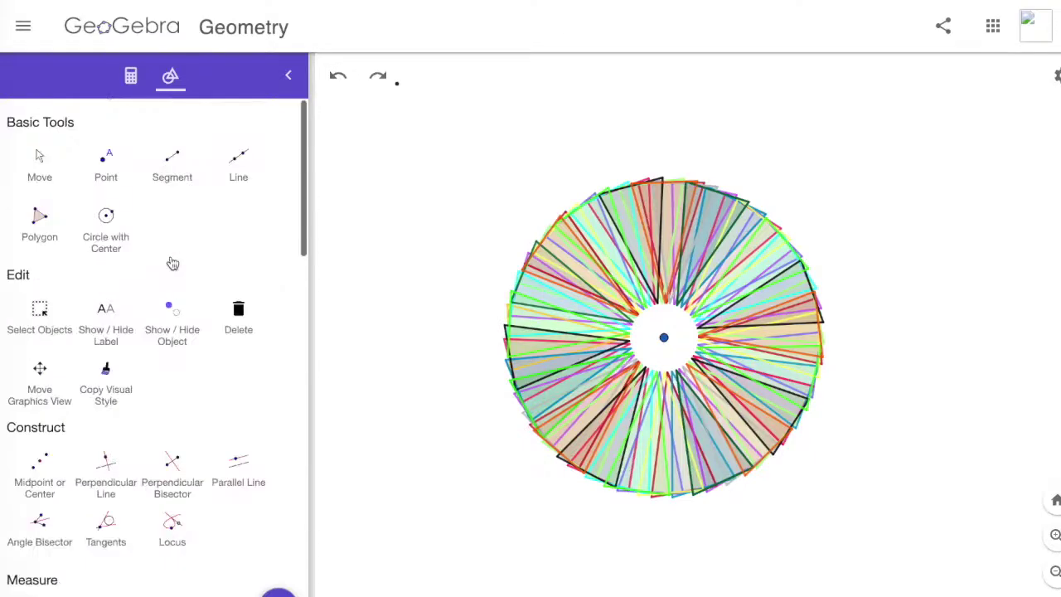
click(39, 157)
scroll(455, 314, up, 3)
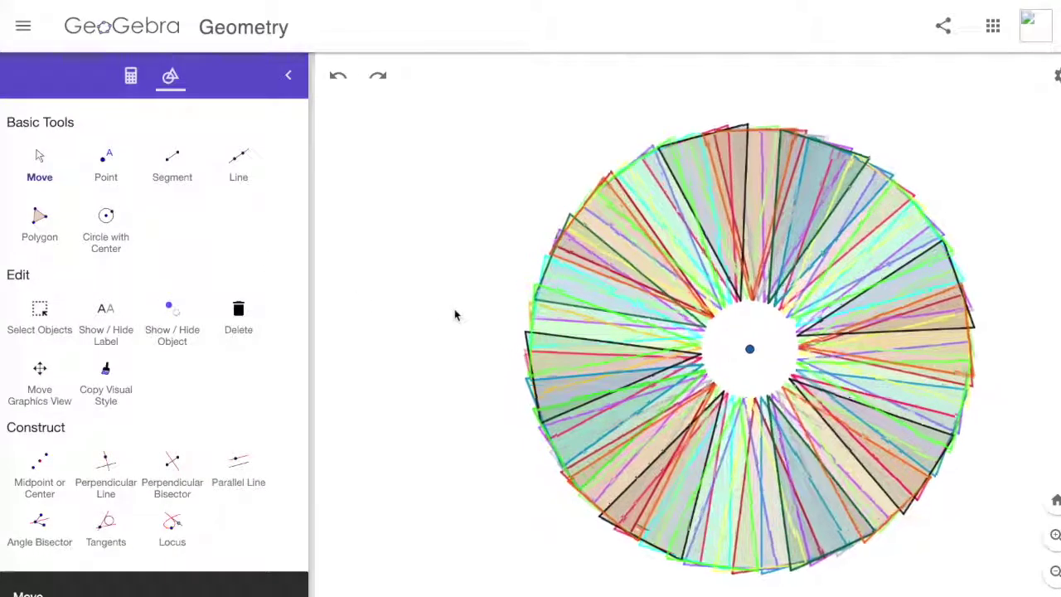
Collapse the tools panel and zoom out for a wider view of the rose
click(288, 75)
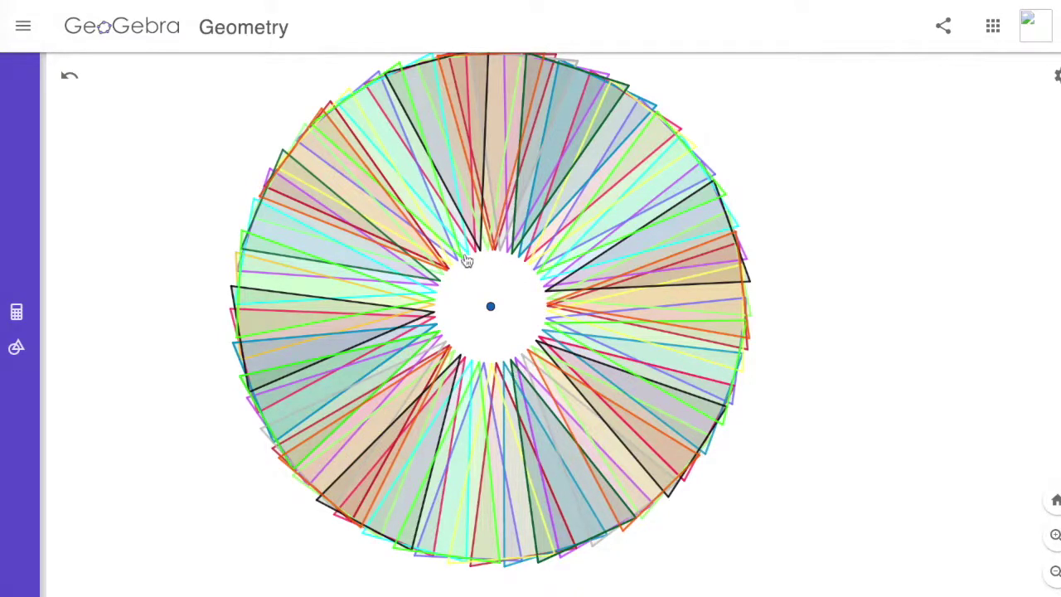
right_click(492, 332)
click(492, 282)
scroll(493, 310, down, 5)
scroll(499, 300, up, 5)
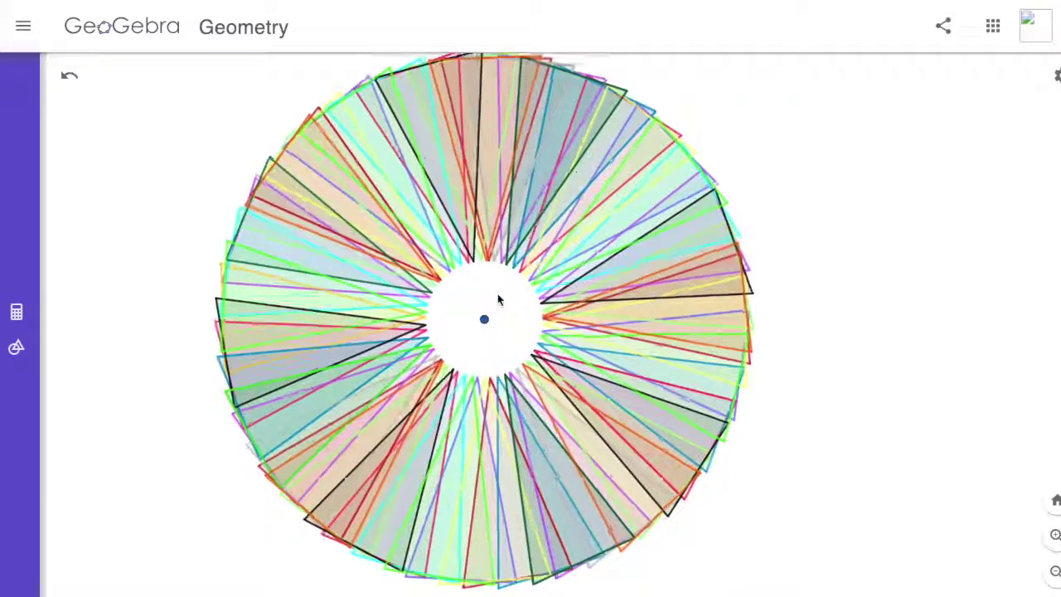
scroll(481, 344, down, 5)
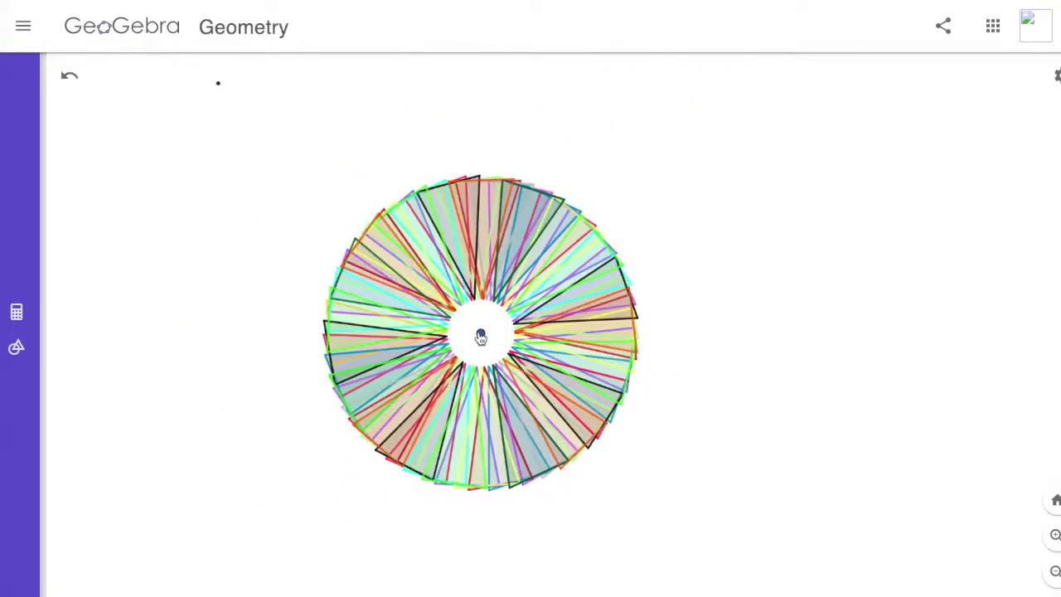
Drag centre D around the canvas, reshaping the rose from a wide ring into a tight swirl
drag(481, 336, 485, 307)
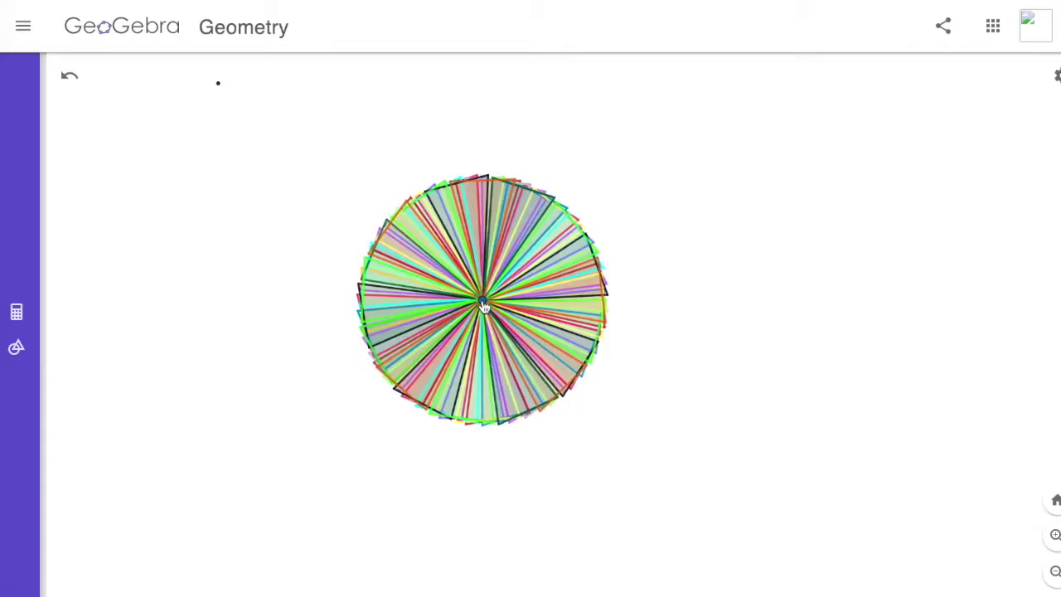
drag(485, 307, 521, 329)
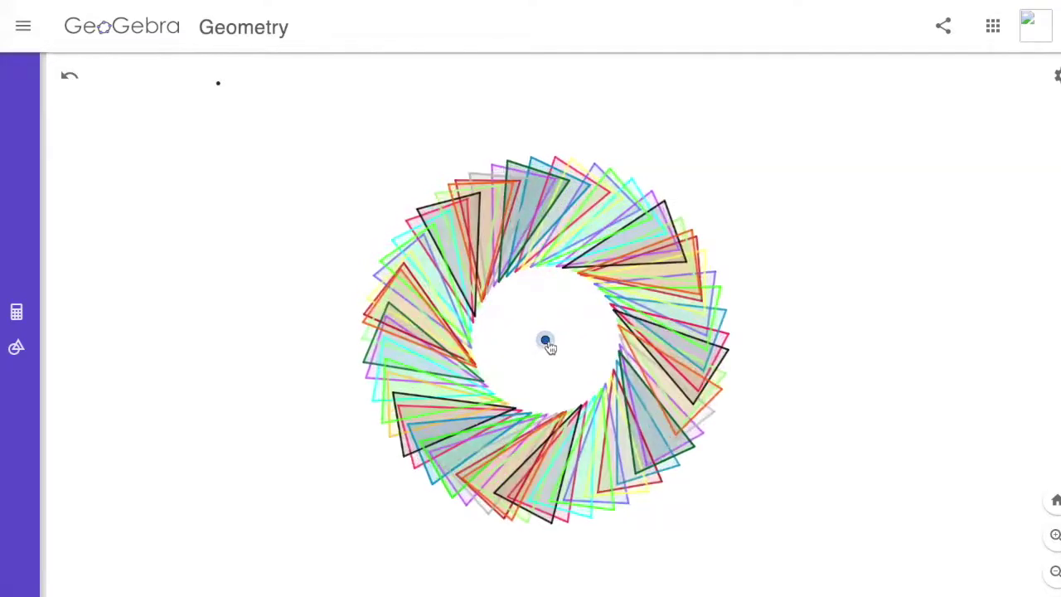
drag(549, 346, 545, 324)
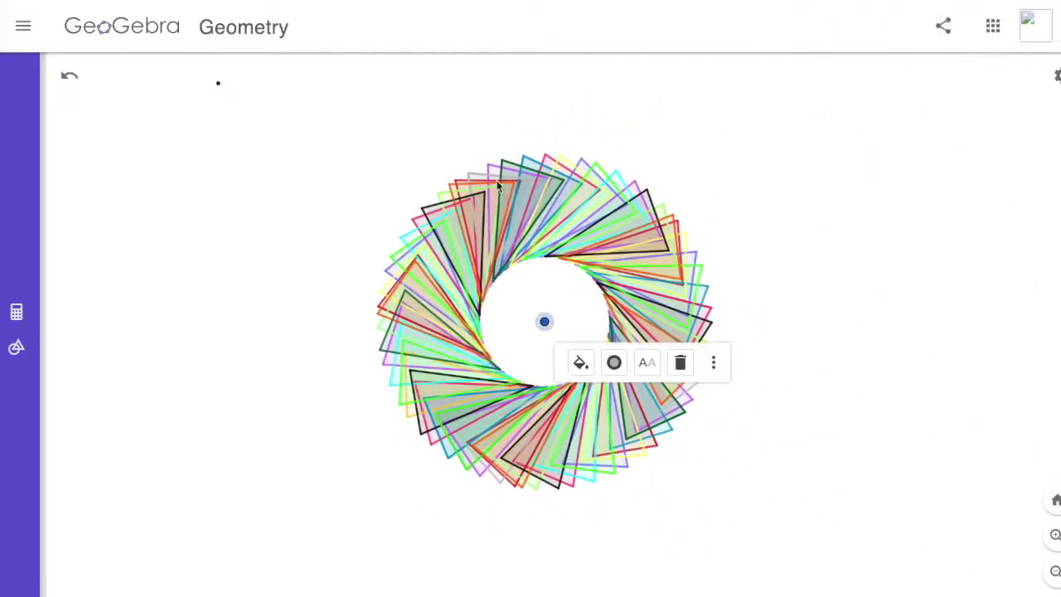
drag(544, 325, 315, 322)
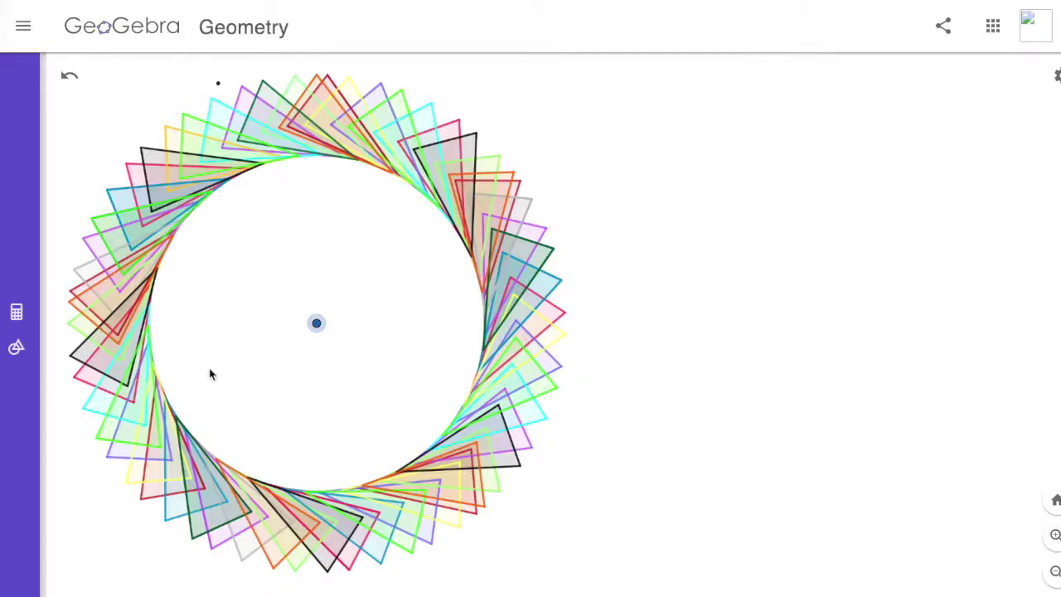
drag(318, 326, 441, 261)
Drag the blue centre point to reshape the triangle rose from a spiky star into a wide ring
drag(513, 214, 498, 236)
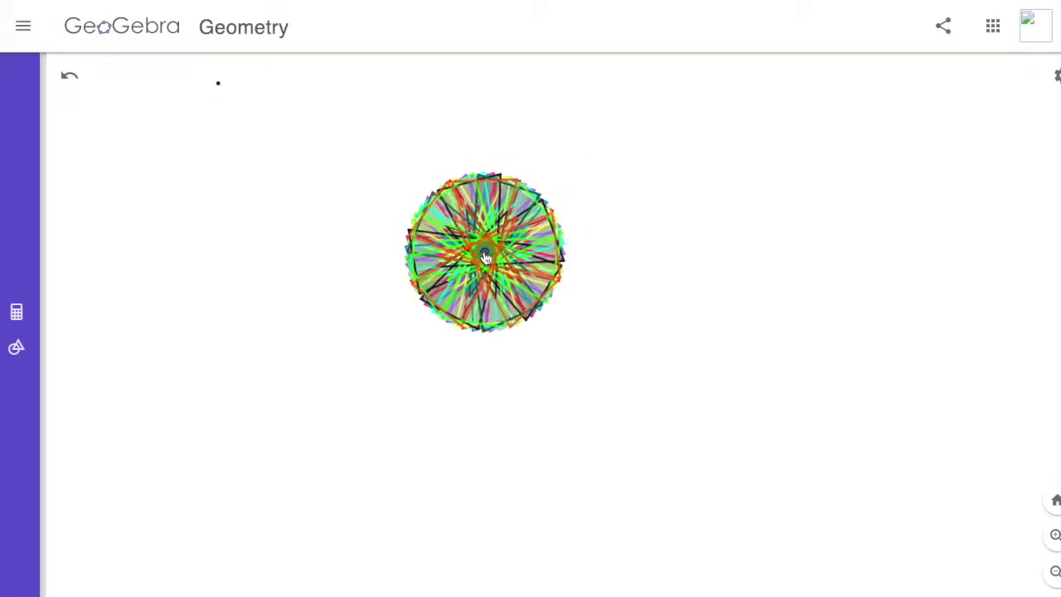
drag(398, 261, 514, 315)
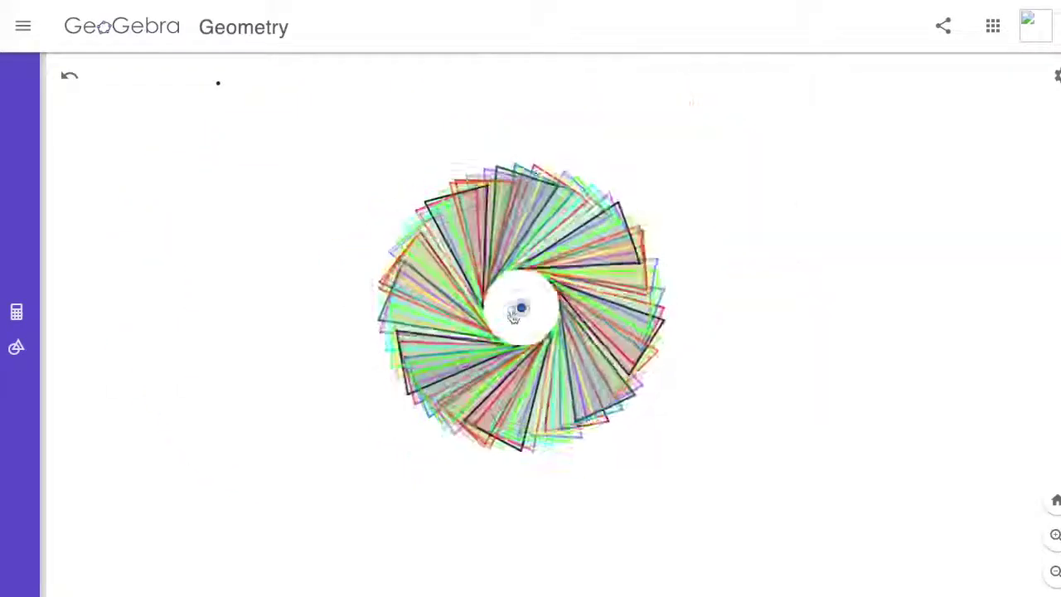
mouse_move(448, 312)
mouse_down()
mouse_move(291, 258)
mouse_move(320, 299)
mouse_move(467, 316)
mouse_move(611, 308)
mouse_move(514, 301)
mouse_move(334, 331)
mouse_move(448, 323)
mouse_up()
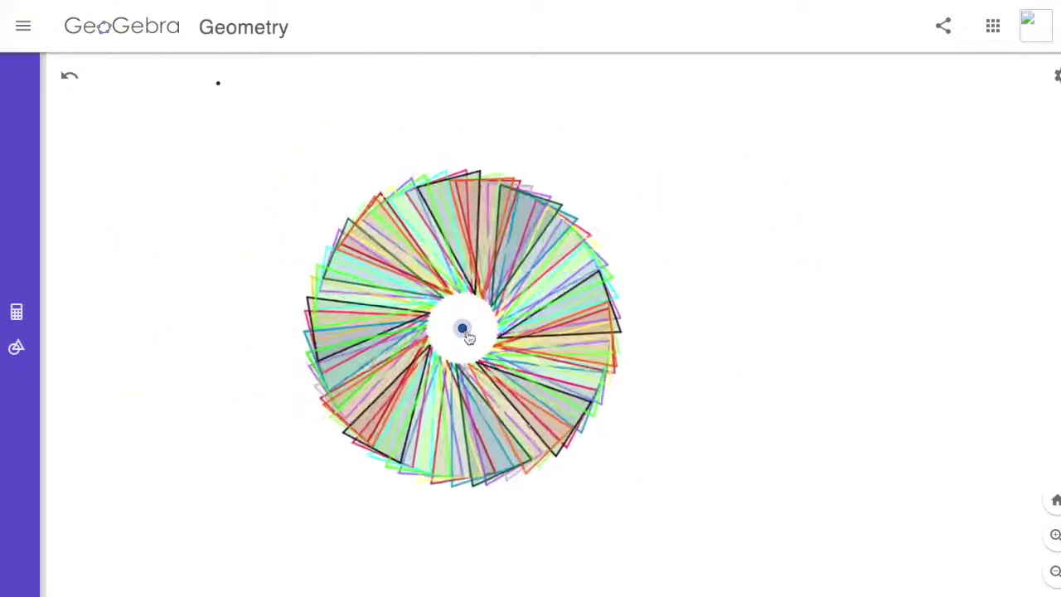
drag(525, 331, 561, 224)
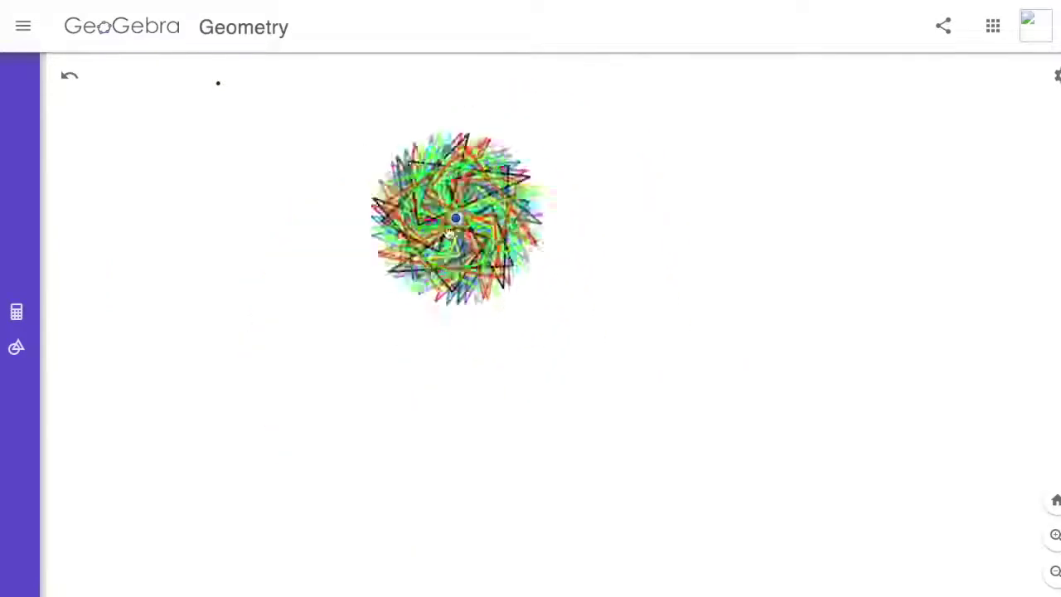
drag(452, 232, 513, 343)
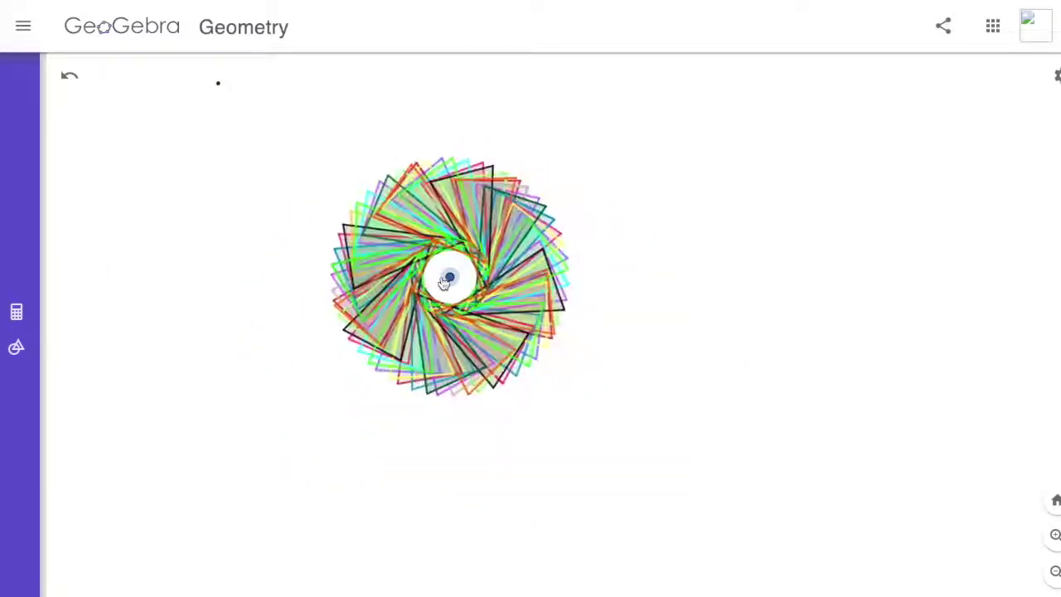
Keep moving the centre point back and forth until the triangles re-form a tight swirl
drag(384, 288, 439, 356)
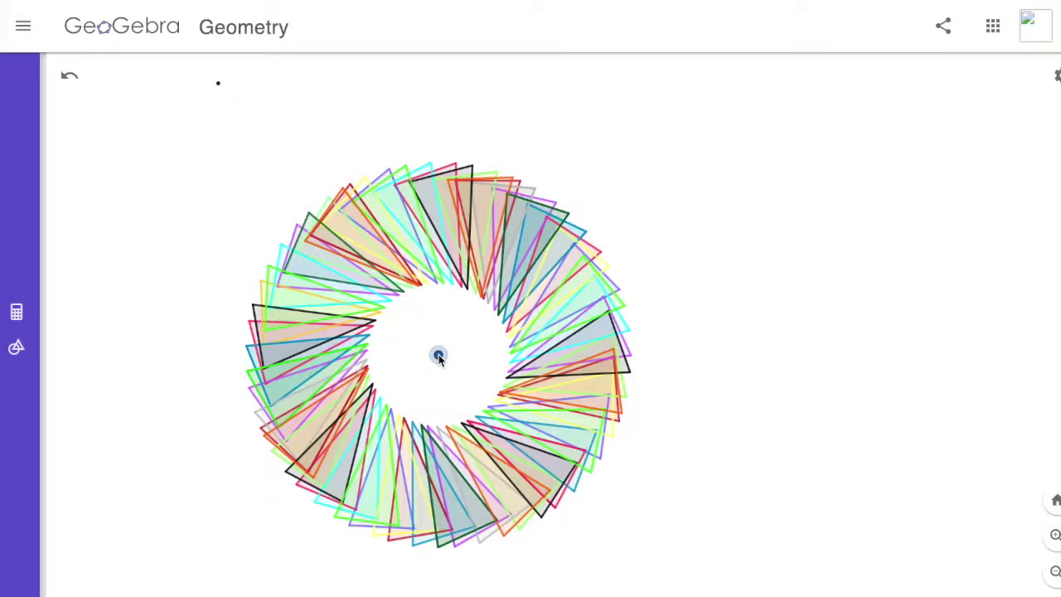
drag(439, 357, 537, 277)
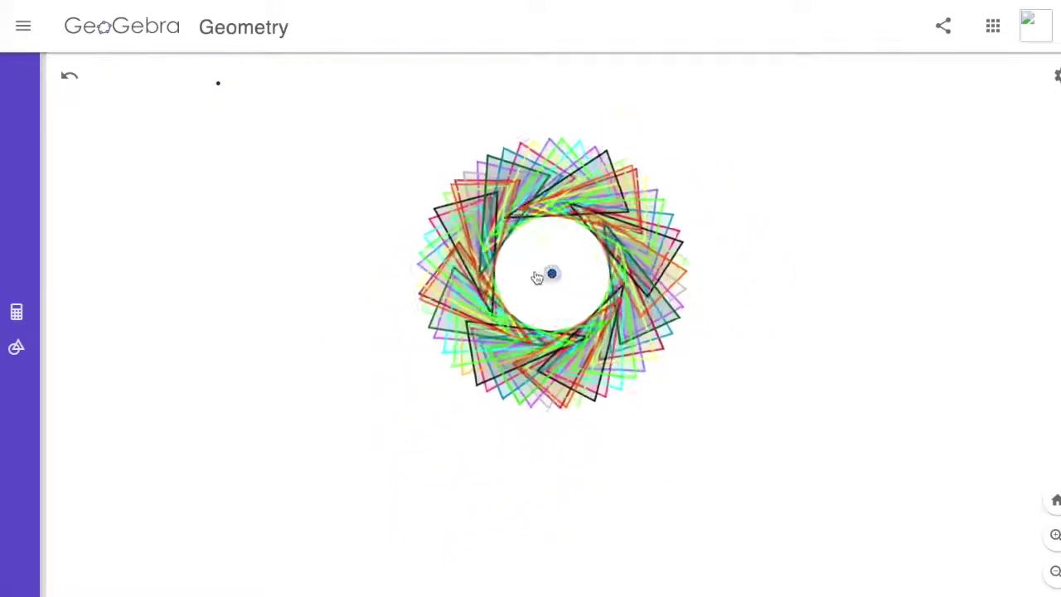
drag(458, 281, 438, 301)
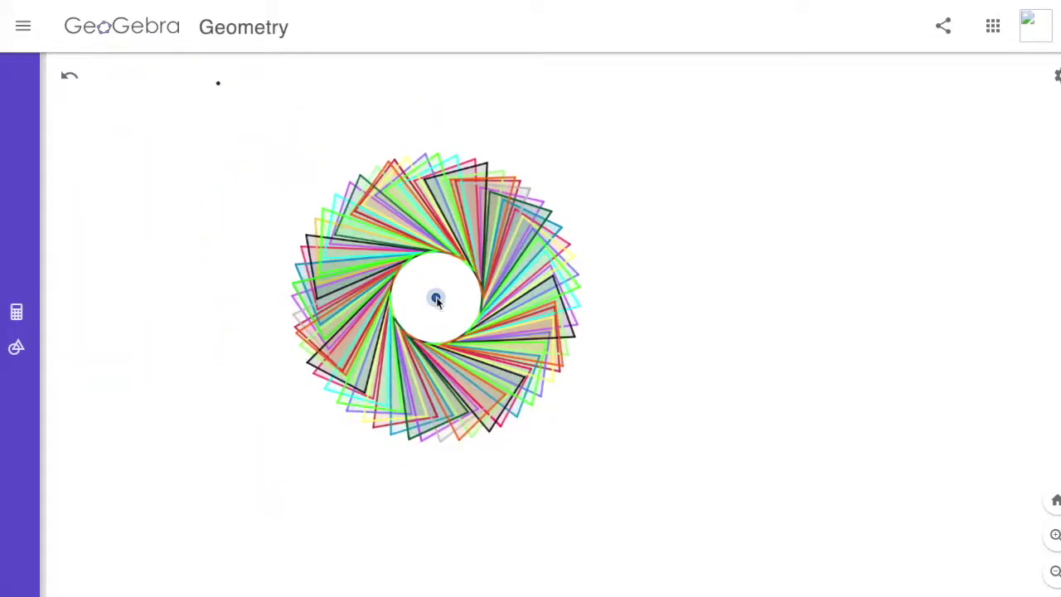
drag(415, 304, 551, 287)
mouse_move(461, 285)
mouse_down()
mouse_move(322, 299)
mouse_move(308, 343)
mouse_move(339, 323)
mouse_move(443, 323)
mouse_move(474, 306)
mouse_move(628, 282)
mouse_move(658, 306)
mouse_move(564, 356)
mouse_move(457, 370)
mouse_move(418, 362)
mouse_move(396, 324)
mouse_move(334, 293)
mouse_move(457, 283)
mouse_up()
drag(563, 275, 471, 318)
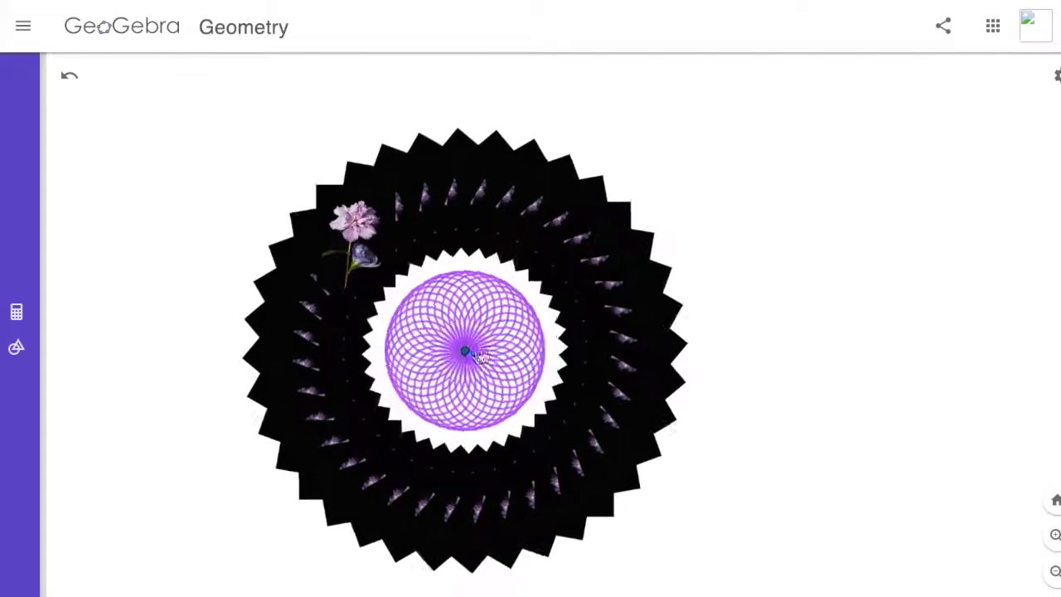
Zoom in and drag the flower artwork's centre to reshape its ring into a smooth black band
drag(480, 357, 535, 298)
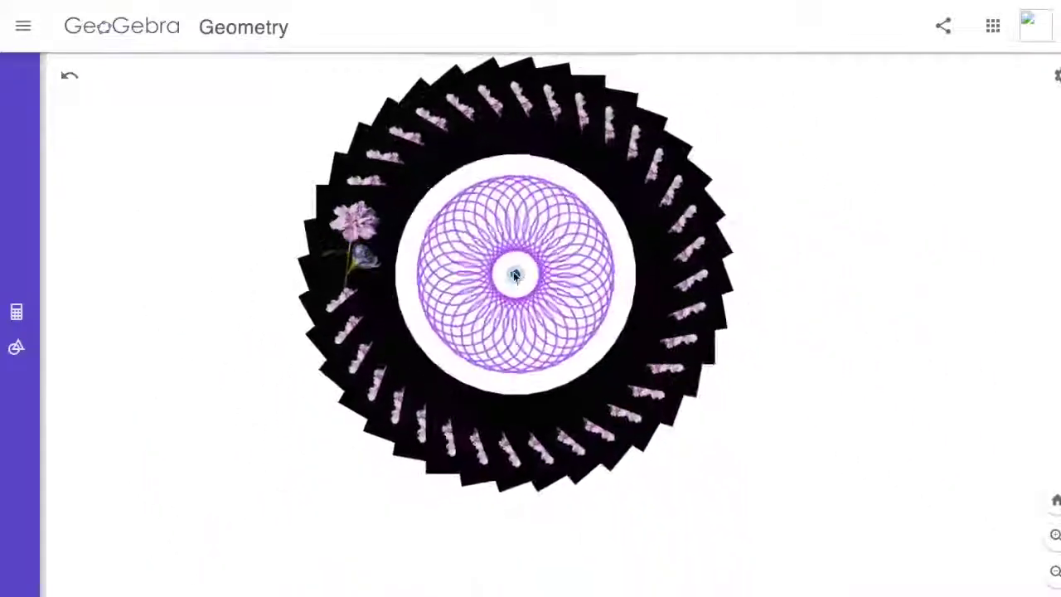
scroll(514, 275, up, 8)
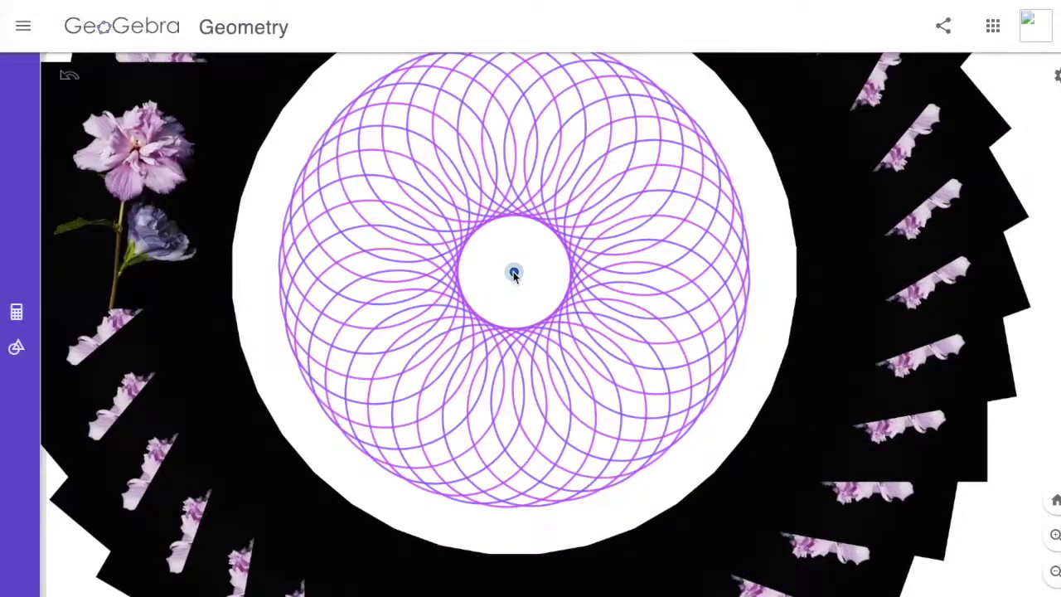
drag(514, 275, 414, 354)
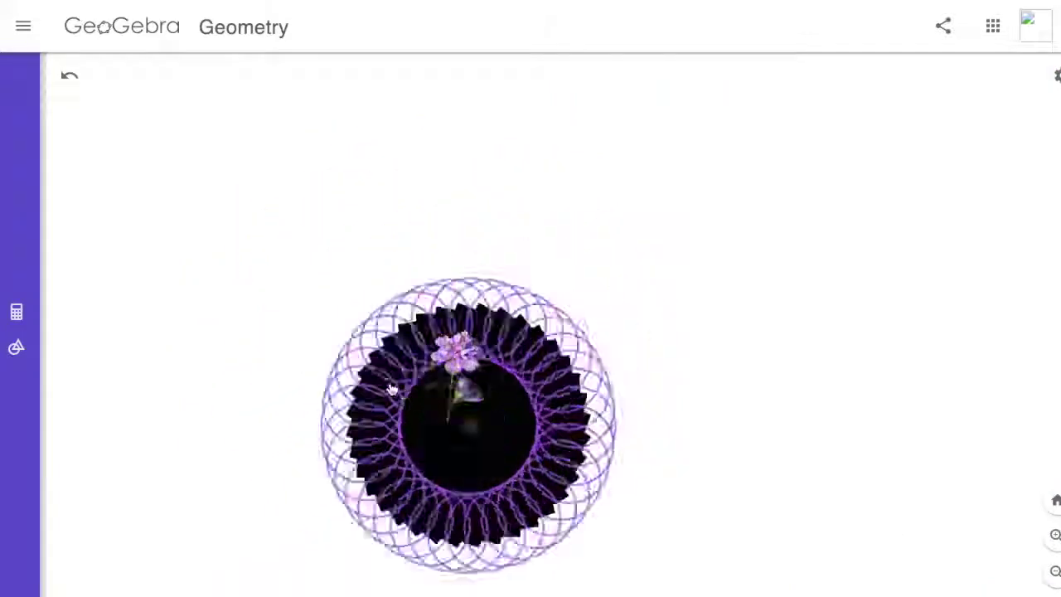
drag(439, 437, 382, 313)
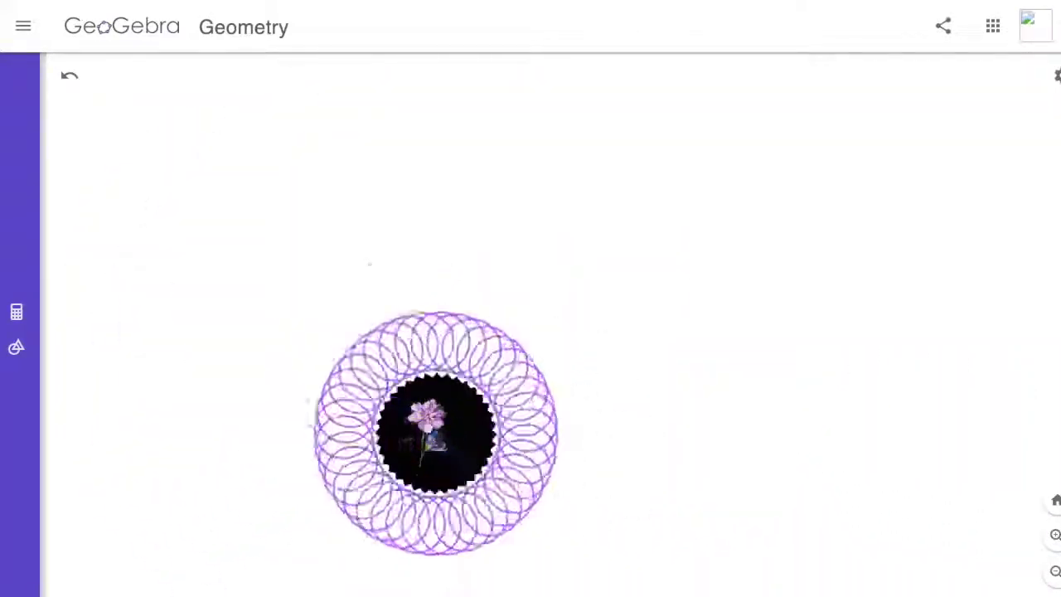
drag(375, 358, 493, 377)
drag(472, 440, 415, 277)
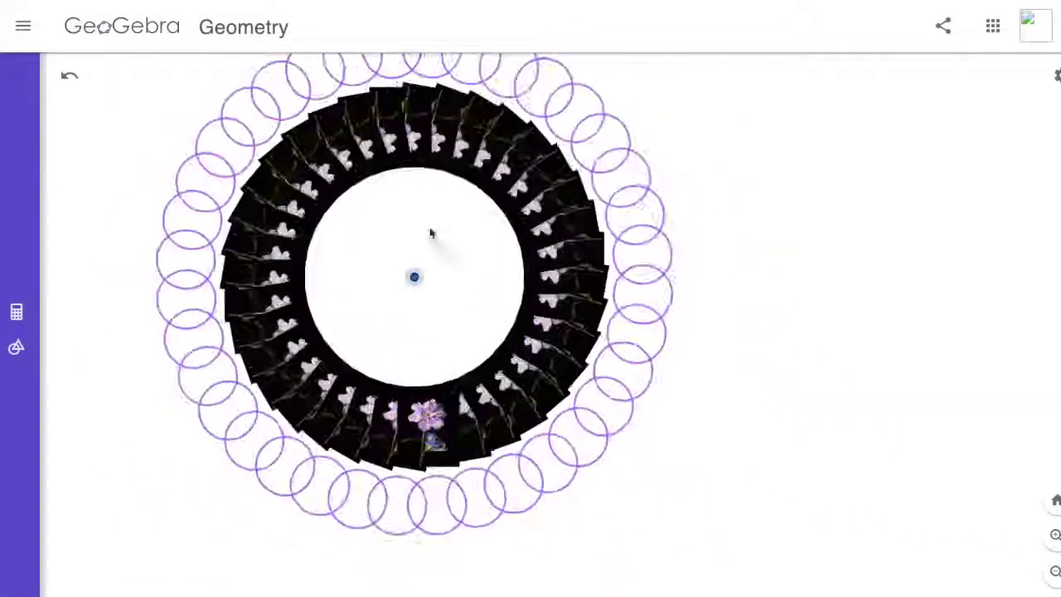